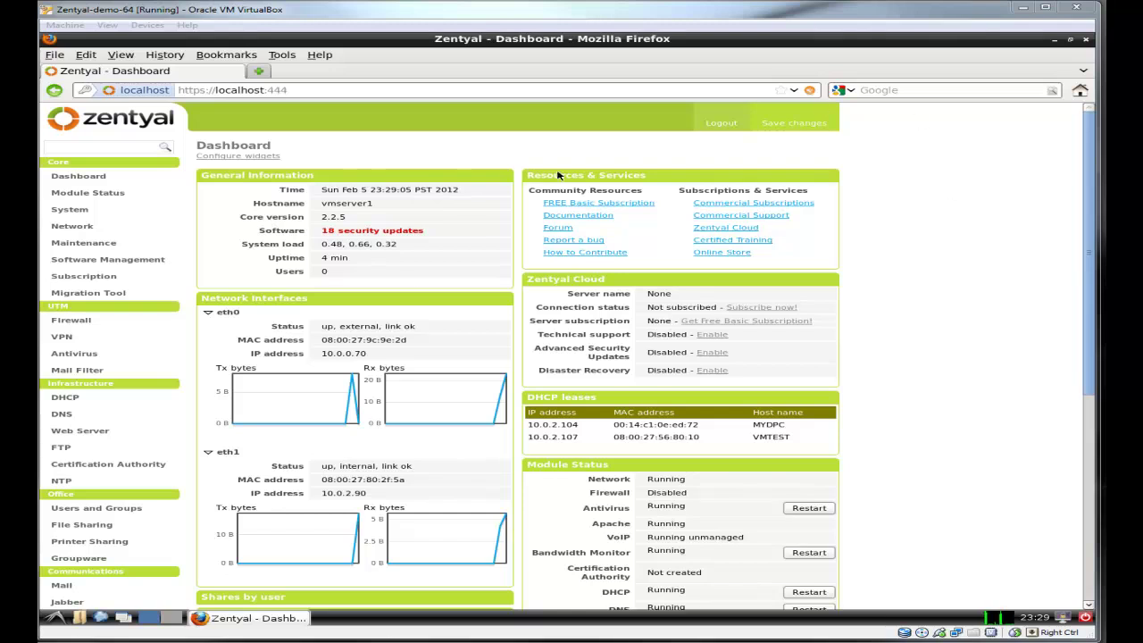
Step: Create the CA certificate for organization mytest.local, country US, expiring after 1825 days
{"action": "left_click", "coordinate": [147, 468]}
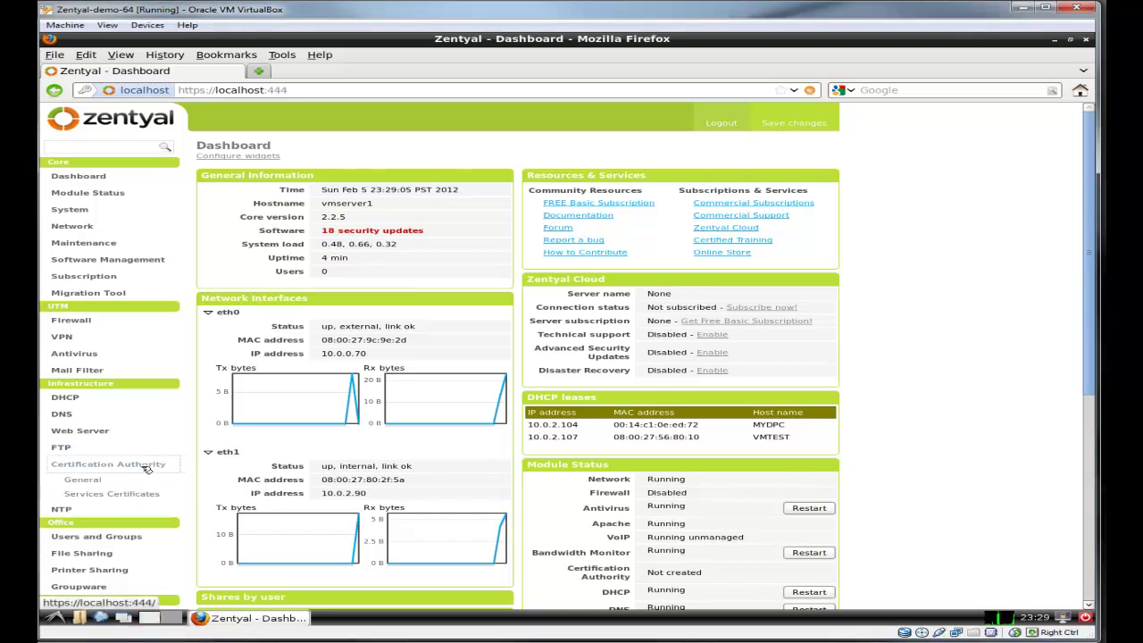
{"action": "left_click", "coordinate": [103, 482]}
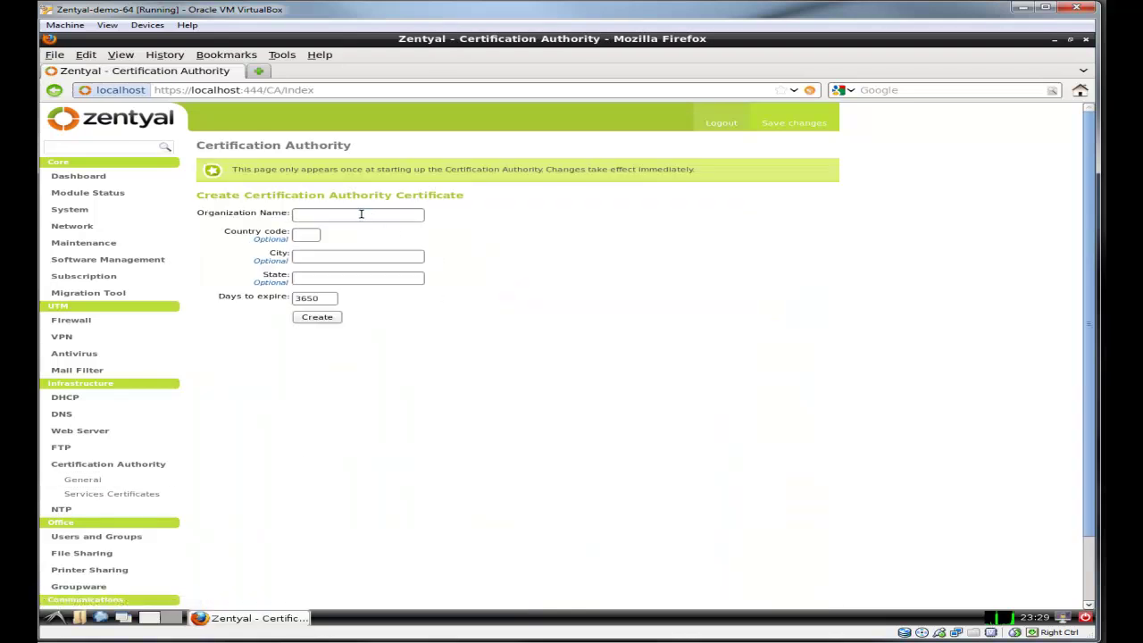
{"action": "left_click", "coordinate": [360, 214]}
{"action": "type", "text": "mytest.local"}
{"action": "left_click", "coordinate": [309, 235]}
{"action": "type", "text": "US"}
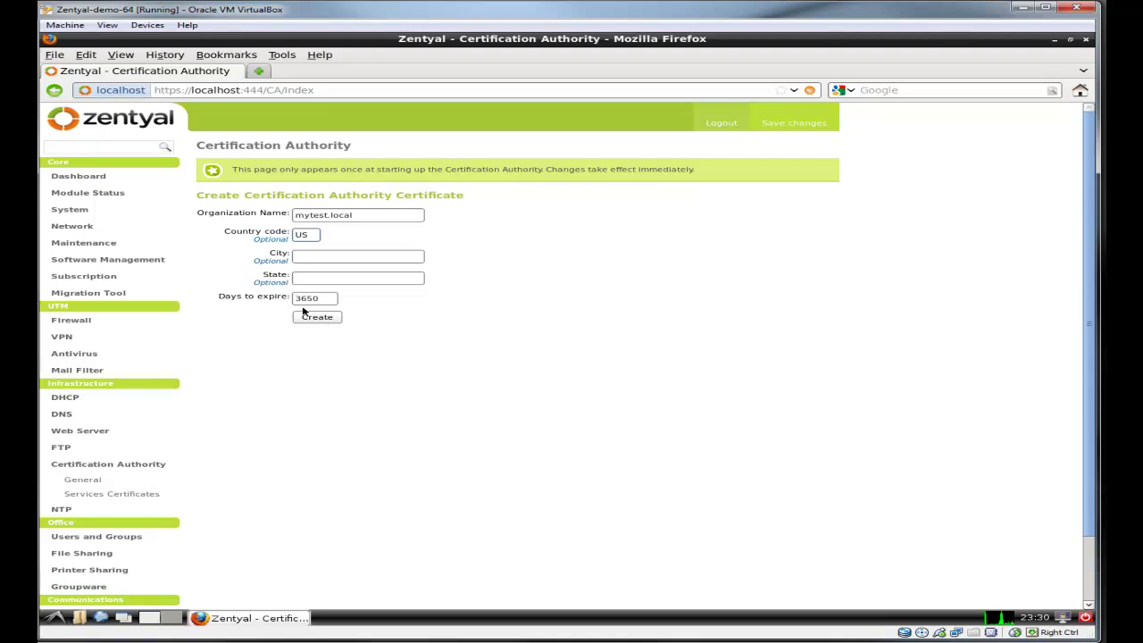
{"action": "double_click", "coordinate": [320, 299]}
{"action": "type", "text": "1825"}
{"action": "left_click", "coordinate": [330, 320]}
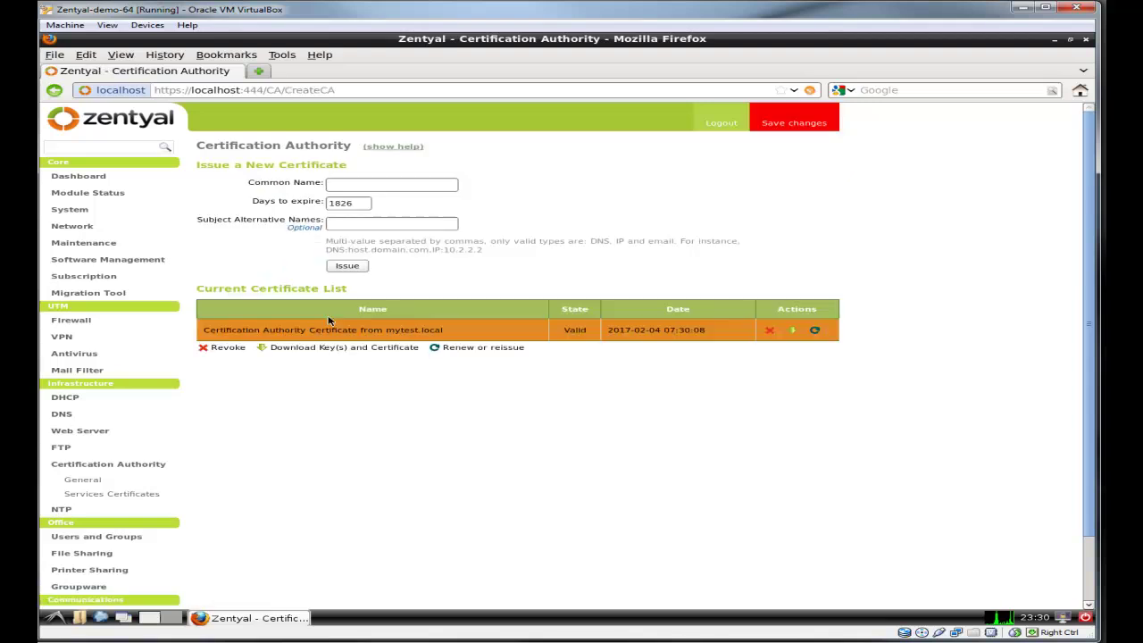
Step: Issue a 1825-day mytest.local certificate with alternative name DNS:vmserver1.mytest.local
{"action": "left_click", "coordinate": [351, 184]}
{"action": "type", "text": "test"}
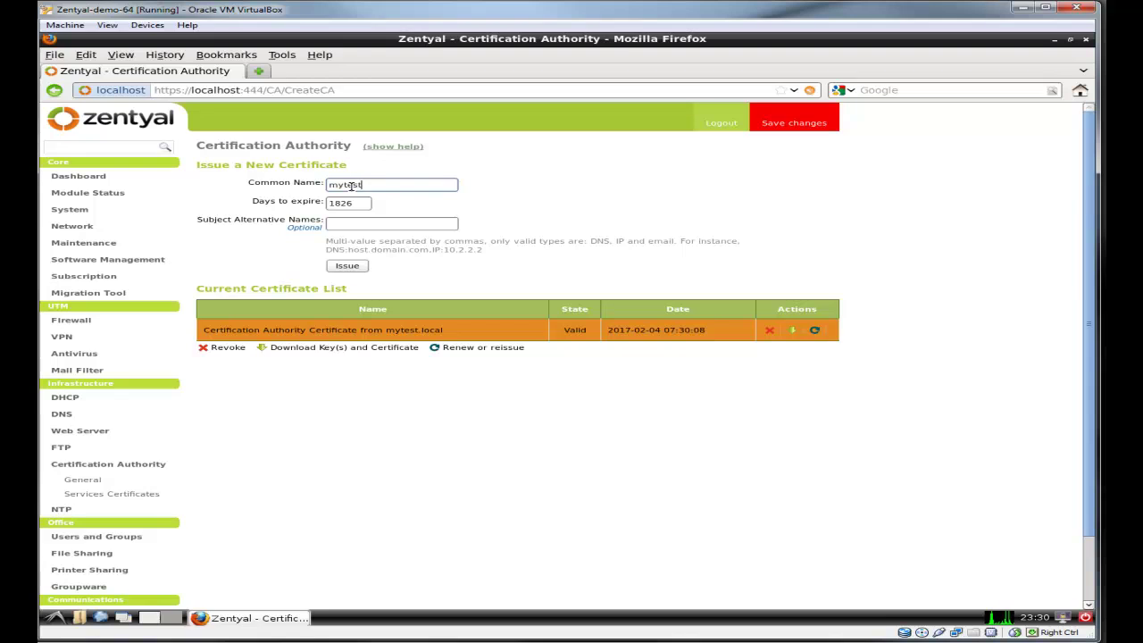
{"action": "type", "text": ".local"}
{"action": "double_click", "coordinate": [357, 204]}
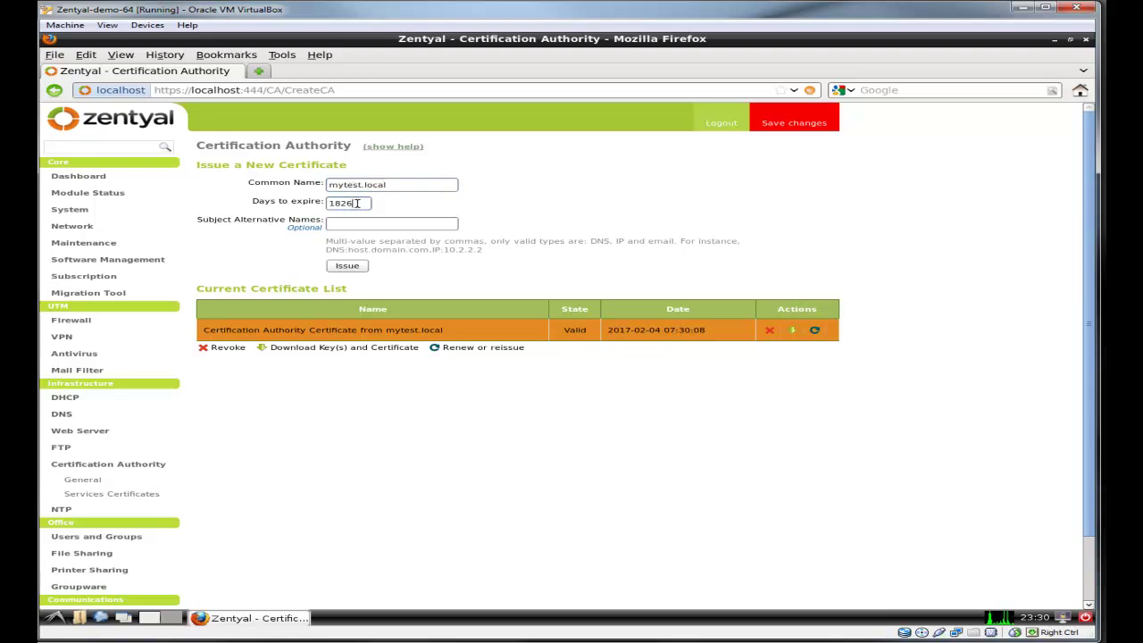
{"action": "type", "text": "1825"}
{"action": "left_click", "coordinate": [417, 225]}
{"action": "type", "text": "DNS:"}
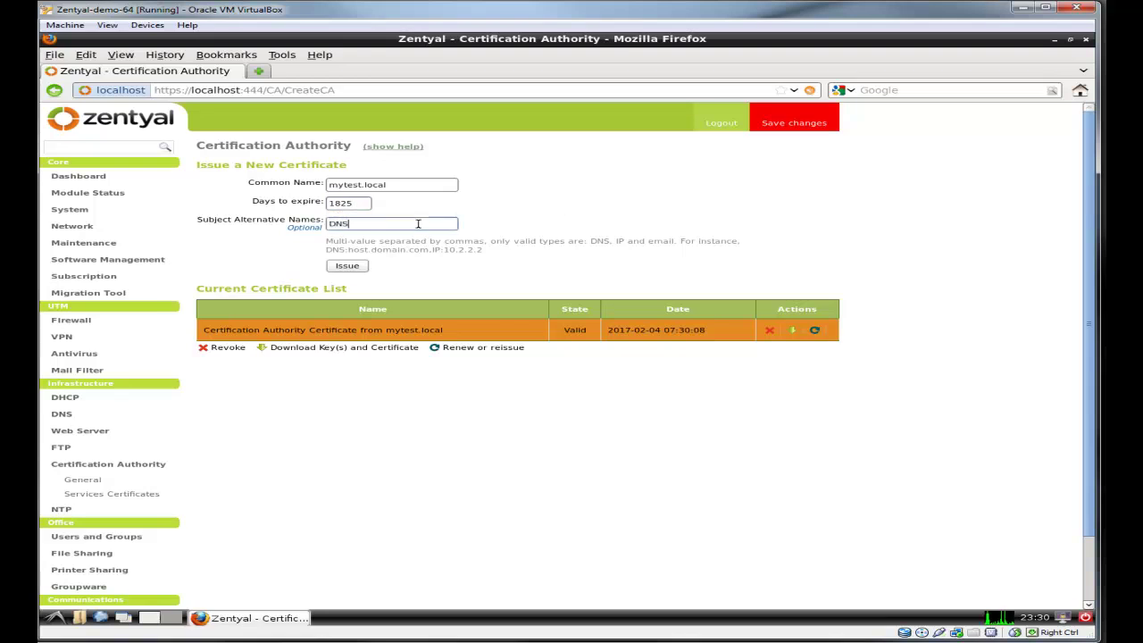
{"action": "type", "text": "myt"}
{"action": "type", "text": "est.local"}
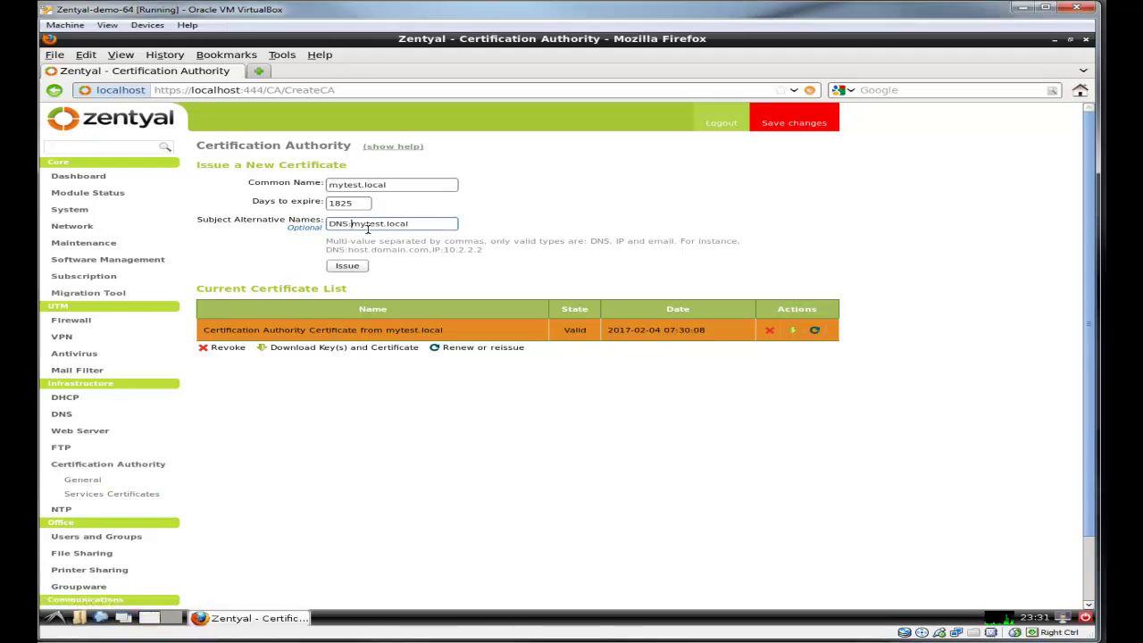
{"action": "type", "text": "vmserver1."}
{"action": "key", "text": "End"}
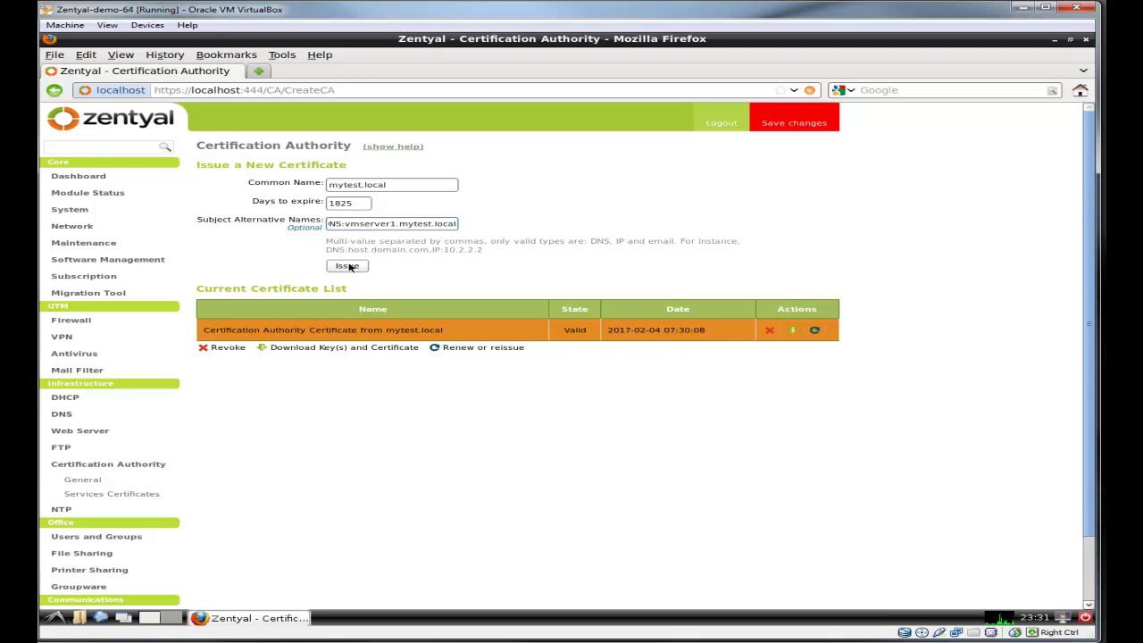
{"action": "left_click", "coordinate": [348, 267]}
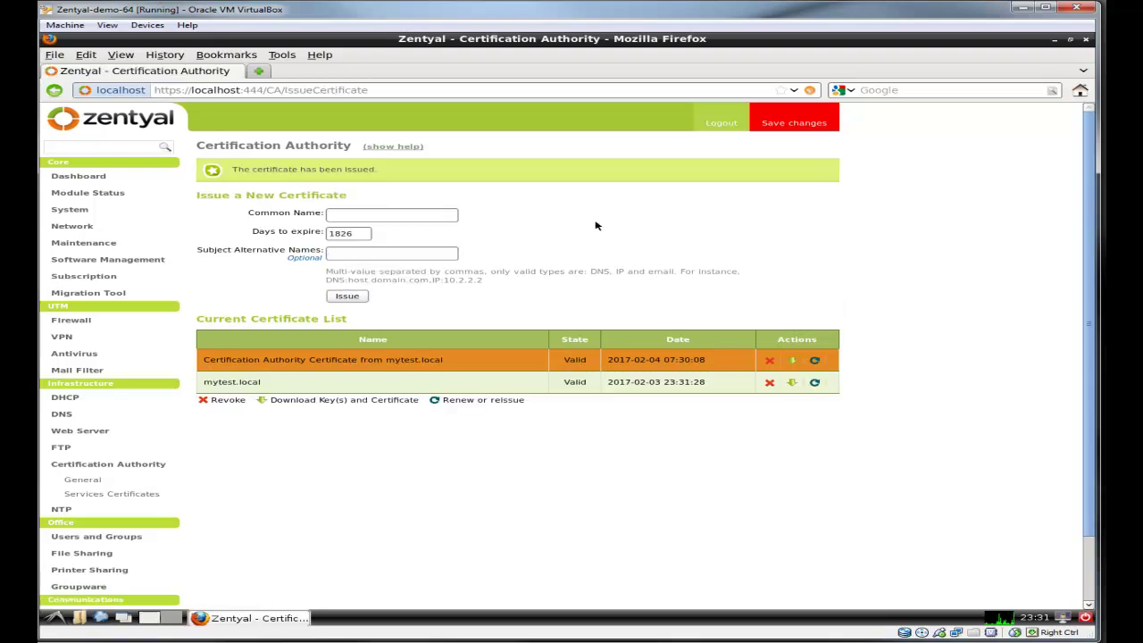
Step: Save the pending Zentyal changes, then follow the link back to the Dashboard
{"action": "left_click", "coordinate": [823, 125]}
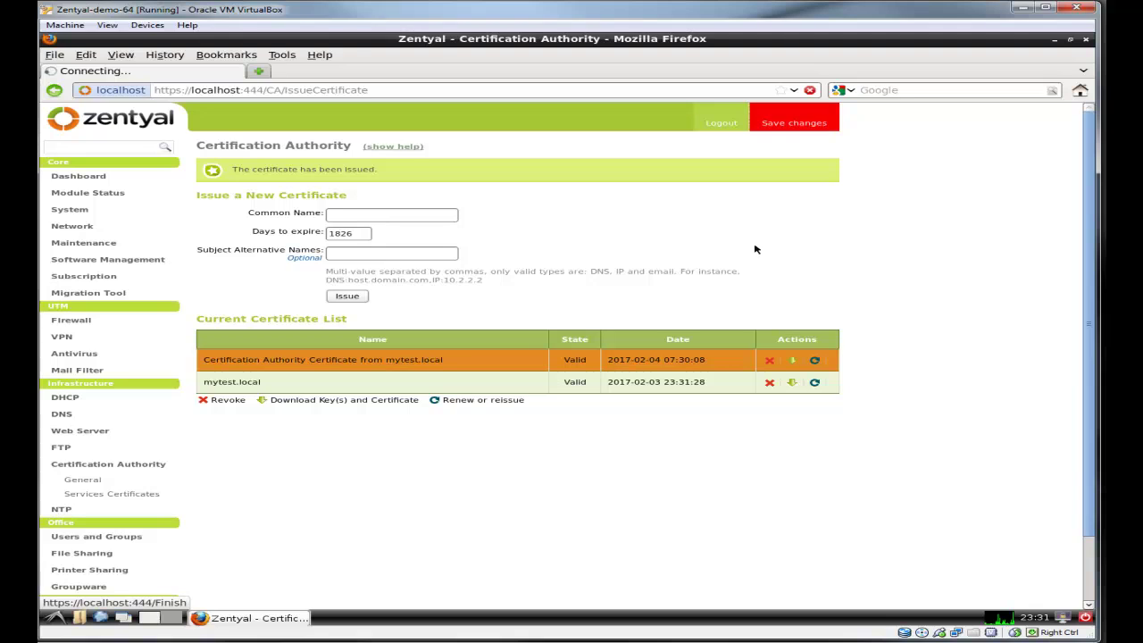
{"action": "left_click", "coordinate": [220, 244]}
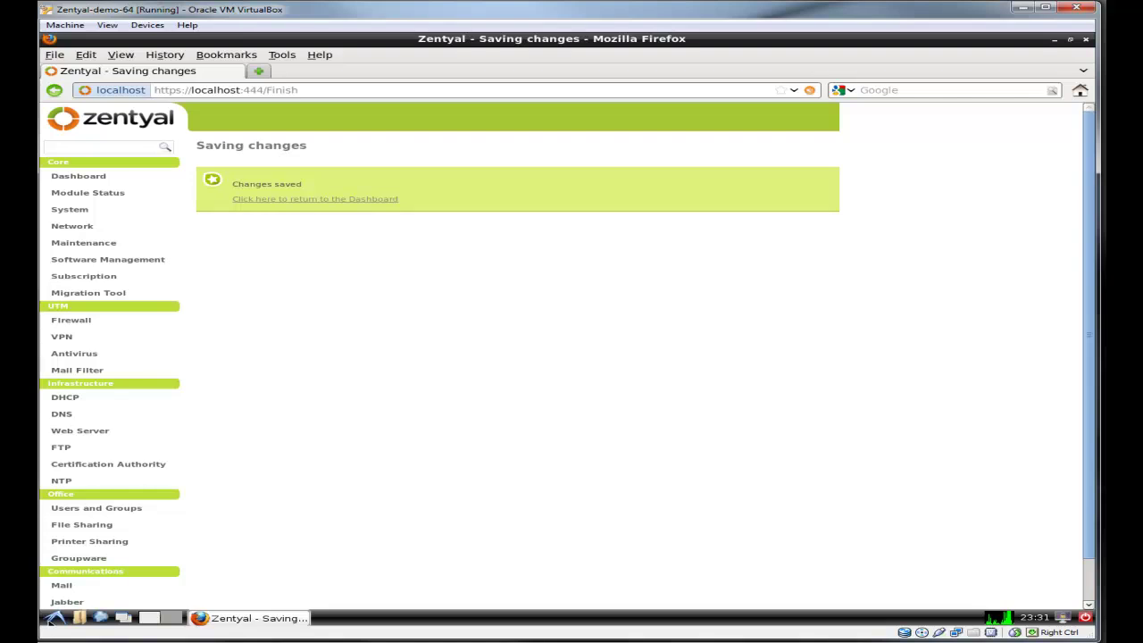
{"action": "left_click", "coordinate": [353, 198]}
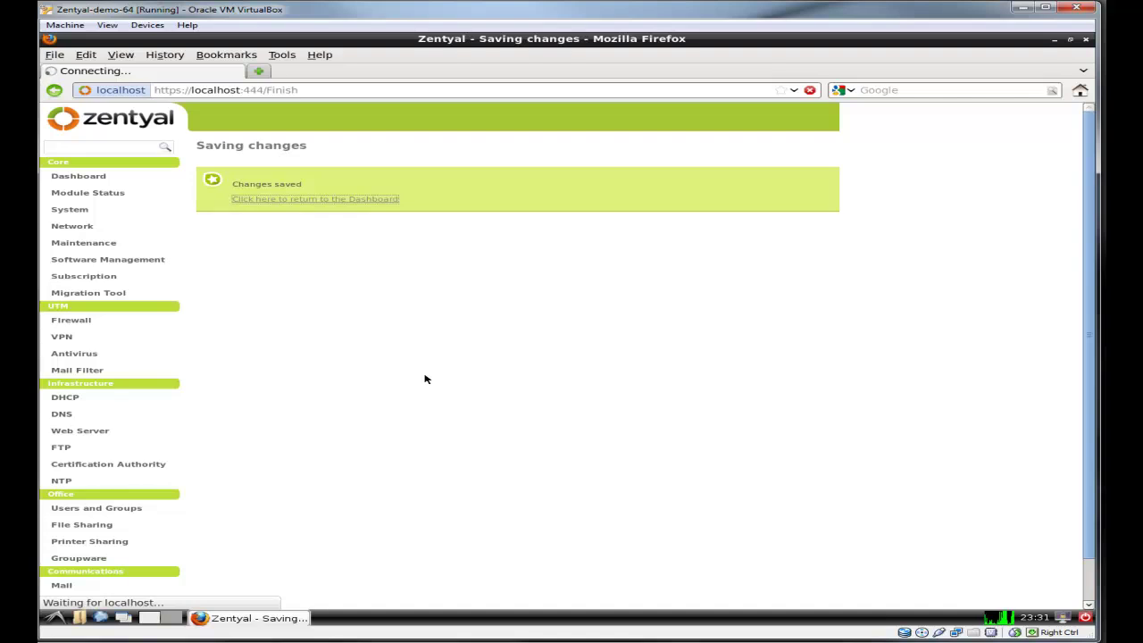
Step: Enable the Web Server SSL port 443 and per-user public_html, then save
{"action": "left_click", "coordinate": [80, 430]}
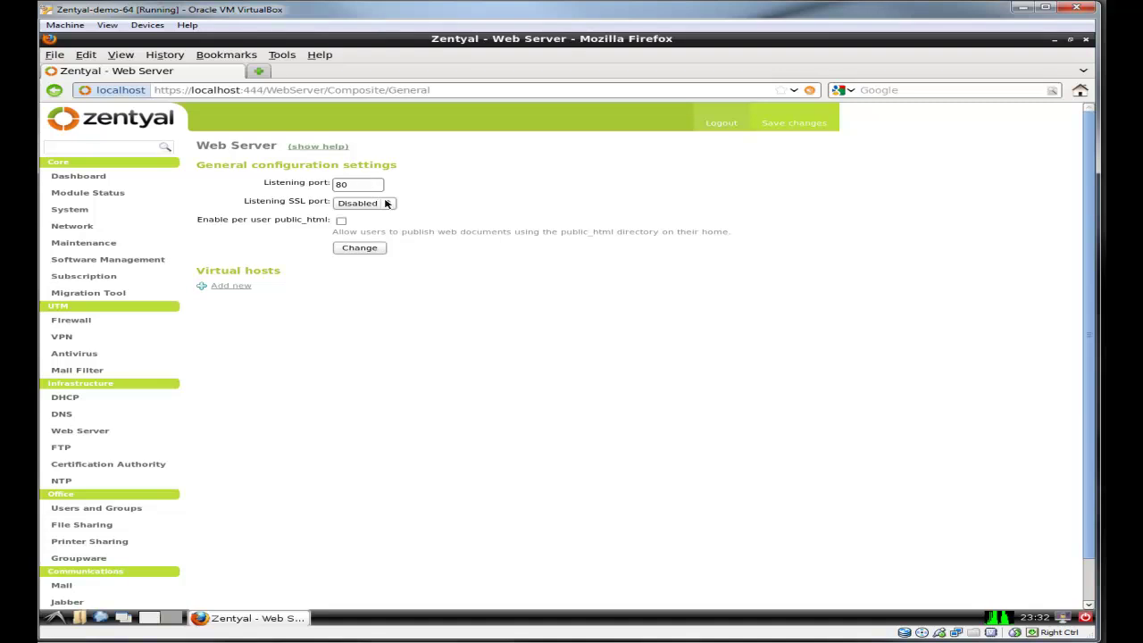
{"action": "left_click", "coordinate": [387, 203]}
{"action": "left_click", "coordinate": [376, 220]}
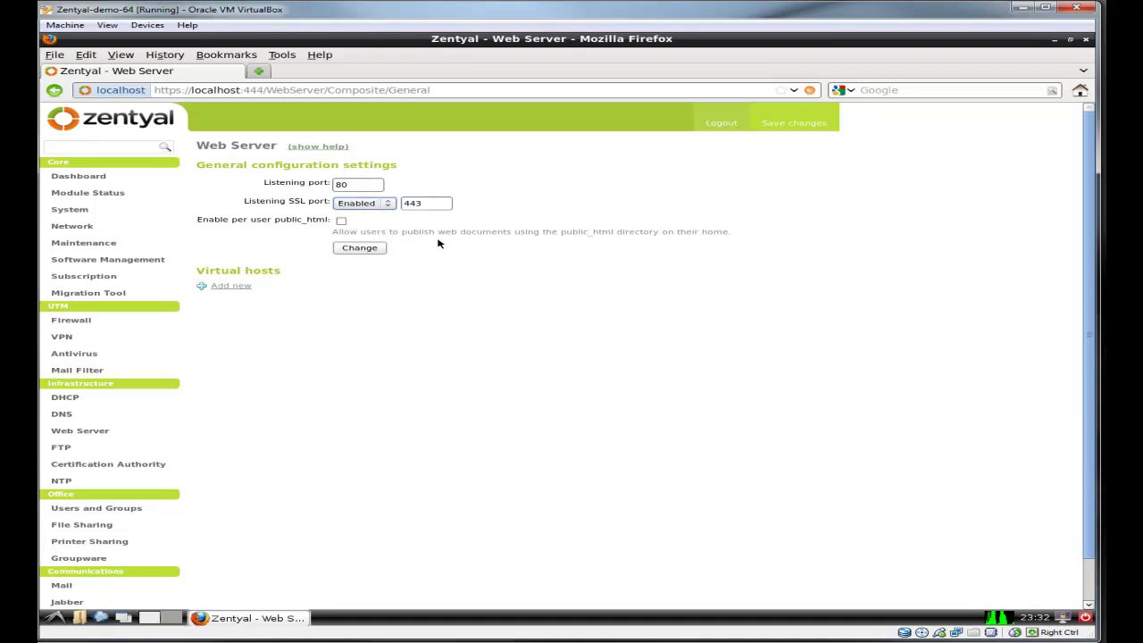
{"action": "left_click", "coordinate": [341, 221]}
{"action": "left_click", "coordinate": [366, 250]}
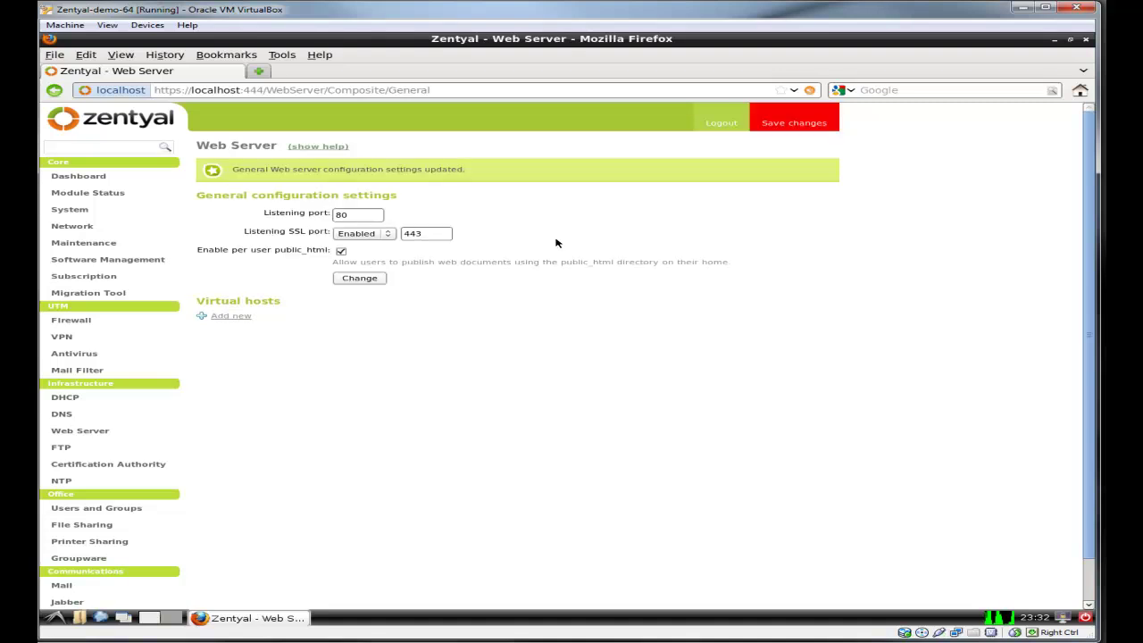
{"action": "left_click", "coordinate": [801, 123]}
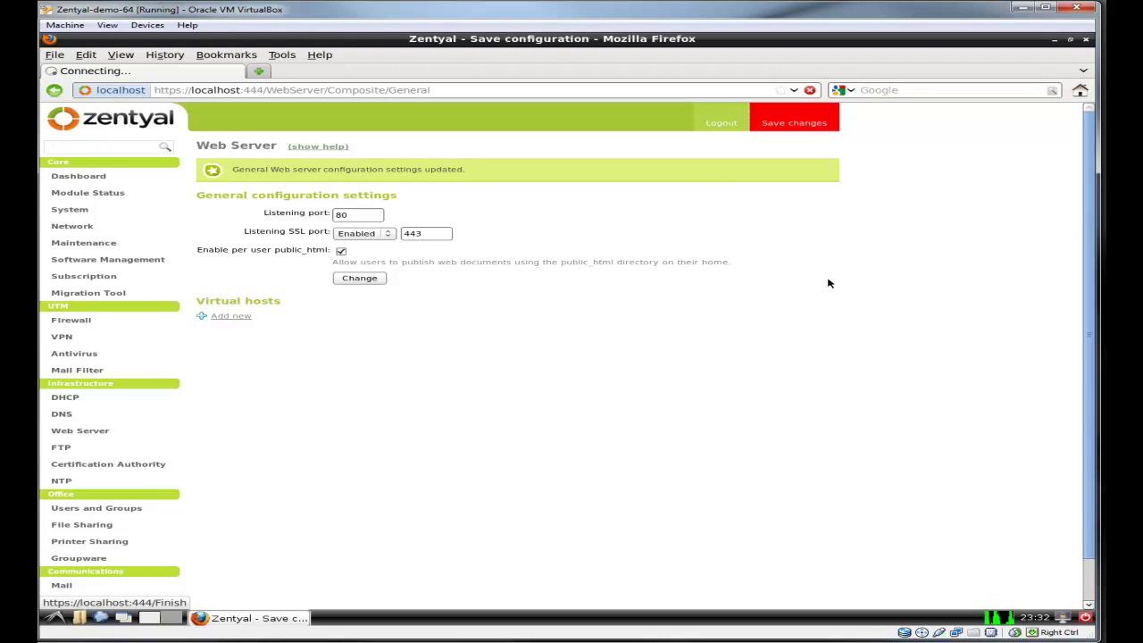
{"action": "left_click", "coordinate": [217, 240]}
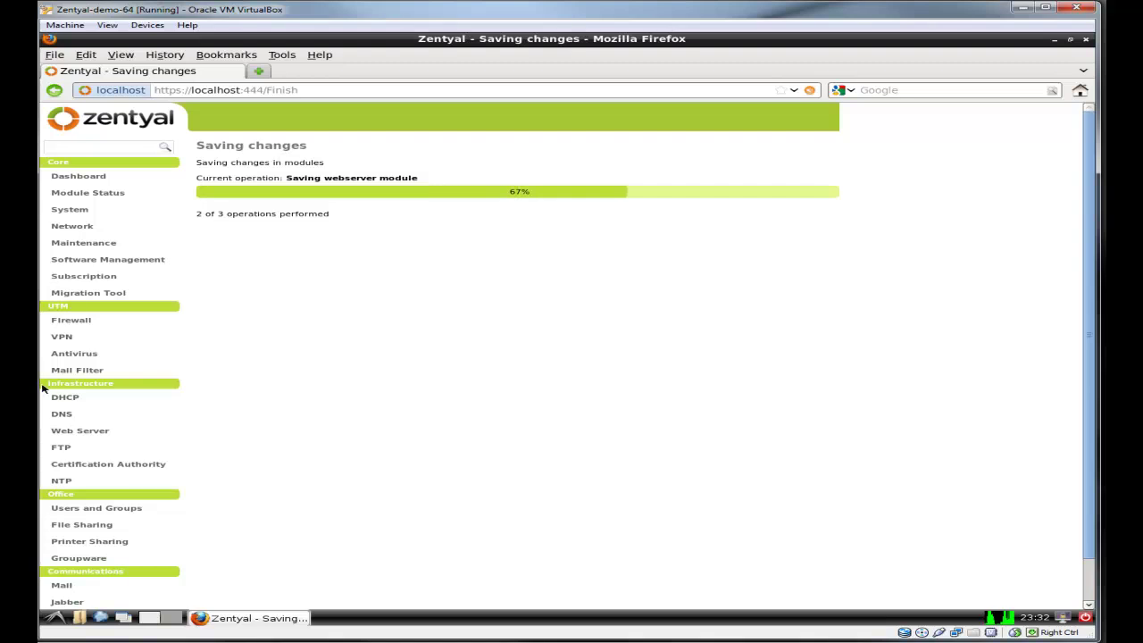
Step: Enable service certificates for Zarafa Gateway, Mail POP/IMAP, SMTP, User Corner, Web Server and Administration, then save
{"action": "left_click", "coordinate": [152, 467]}
{"action": "left_click", "coordinate": [134, 495]}
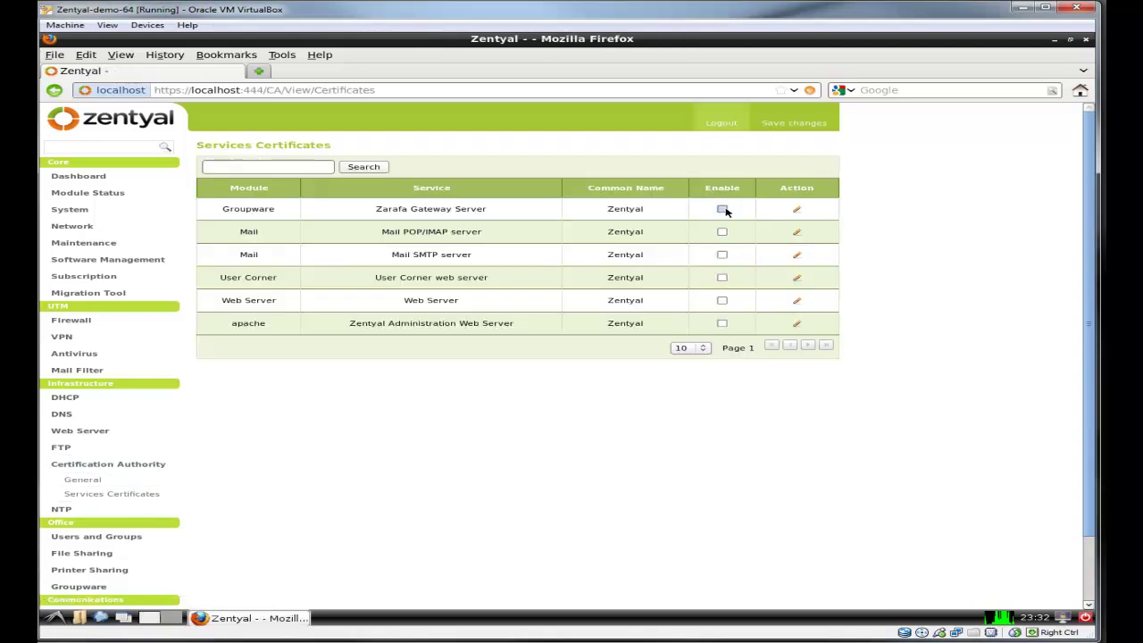
{"action": "left_click", "coordinate": [722, 208]}
{"action": "left_click", "coordinate": [722, 229]}
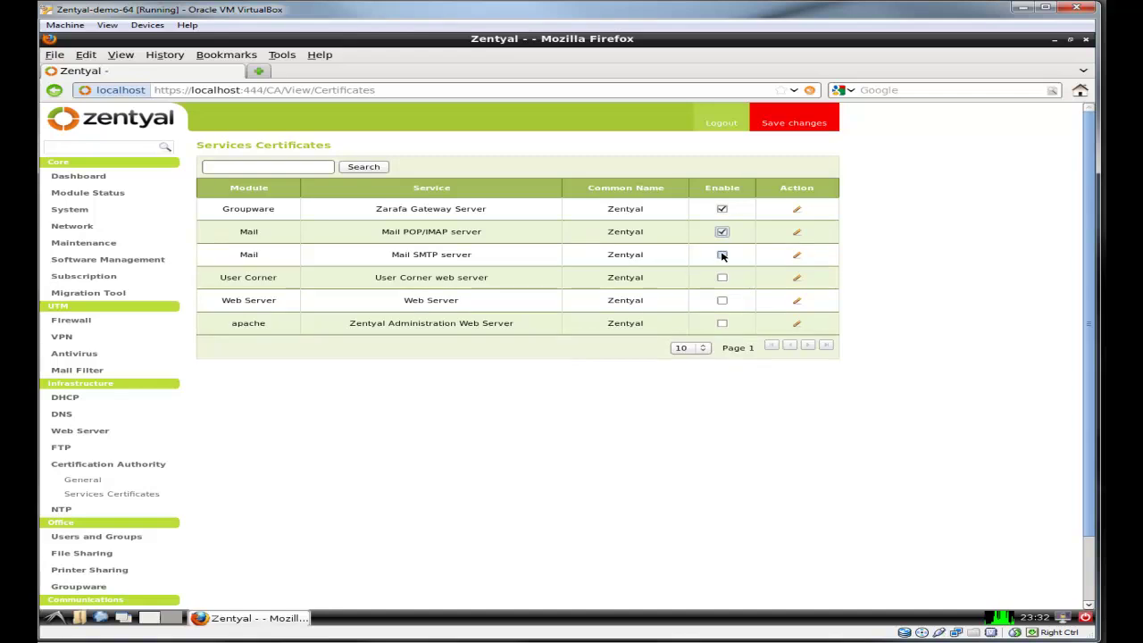
{"action": "left_click", "coordinate": [722, 252]}
{"action": "left_click", "coordinate": [722, 276]}
{"action": "left_click", "coordinate": [723, 301]}
{"action": "left_click", "coordinate": [721, 324]}
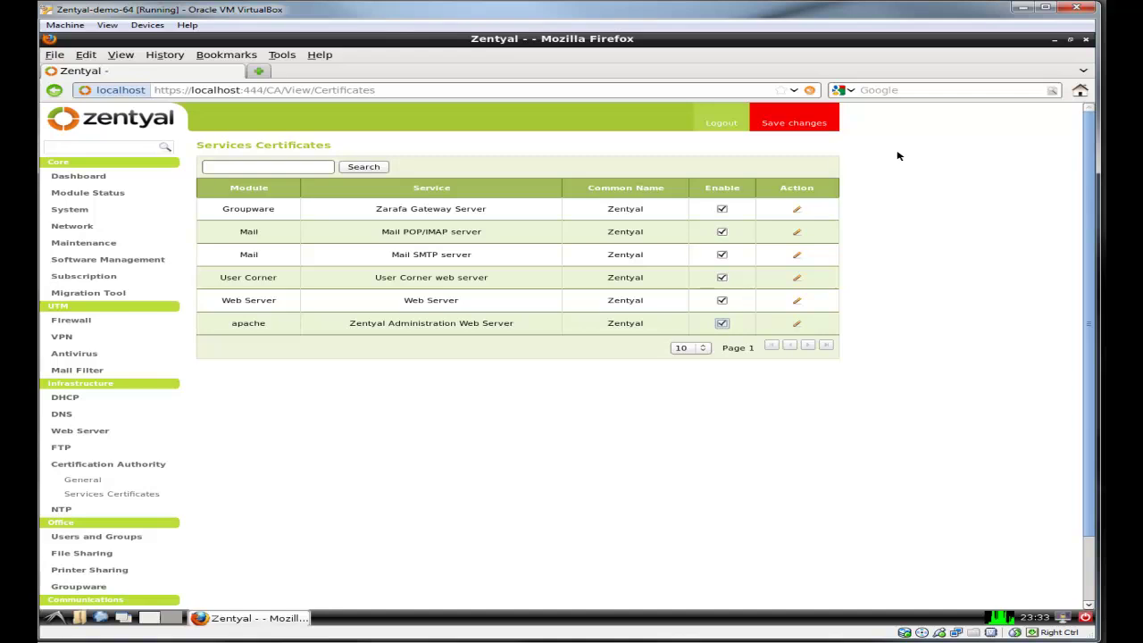
{"action": "left_click", "coordinate": [815, 125]}
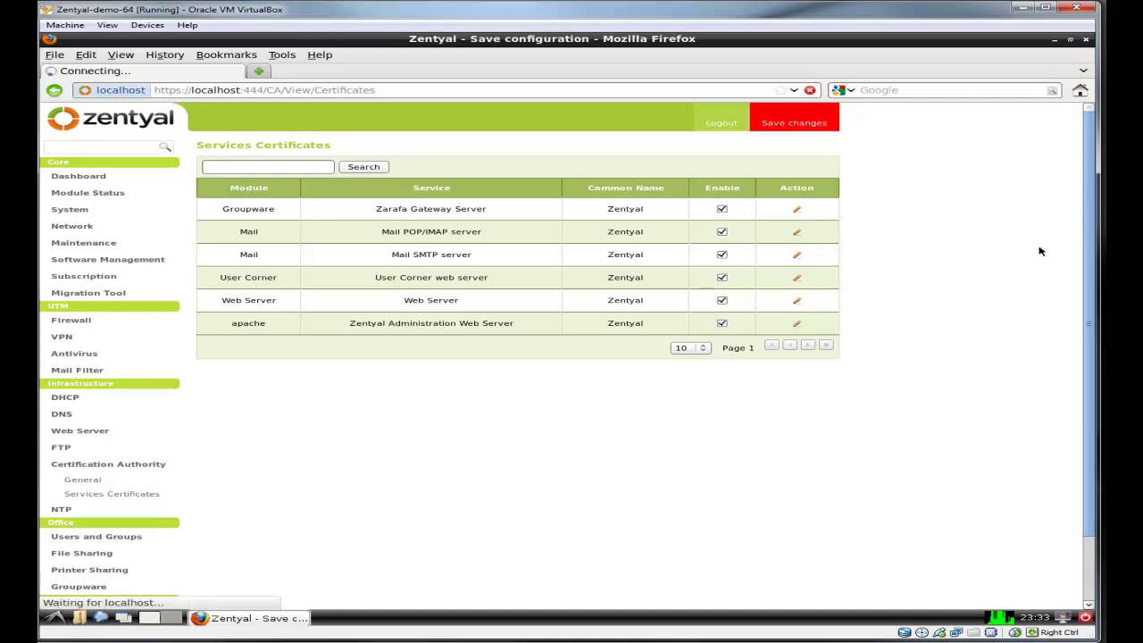
{"action": "left_click", "coordinate": [216, 240]}
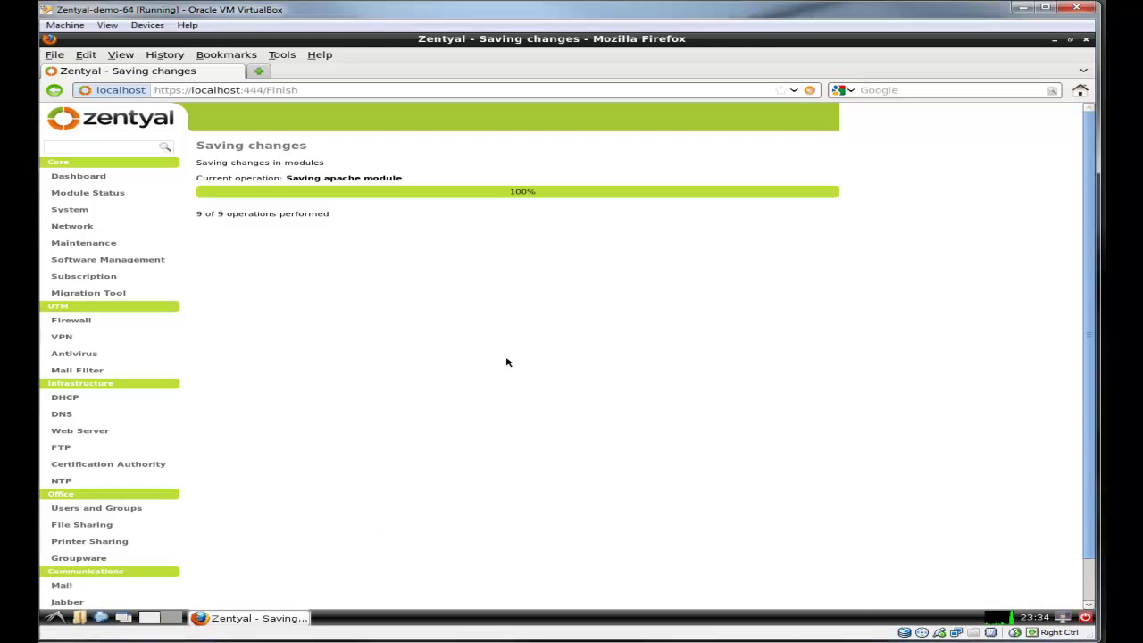
Step: Copy the server address into a new Firefox tab
{"action": "left_click", "coordinate": [313, 89]}
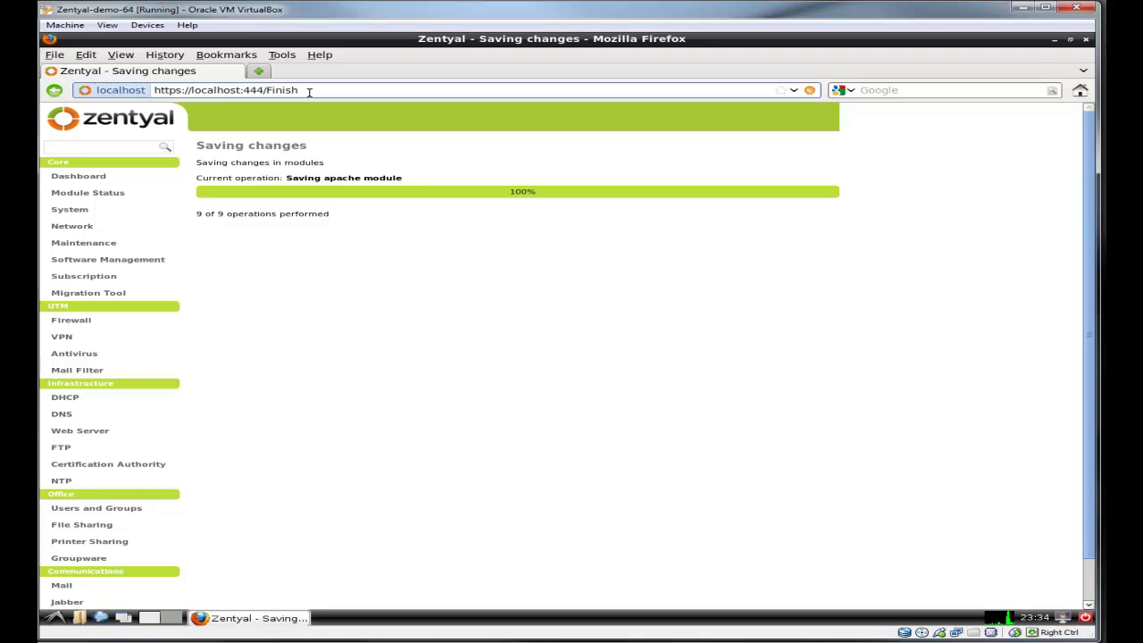
{"action": "left_click_drag", "start_coordinate": [268, 92], "coordinate": [172, 90]}
{"action": "right_click", "coordinate": [171, 90]}
{"action": "left_click", "coordinate": [219, 133]}
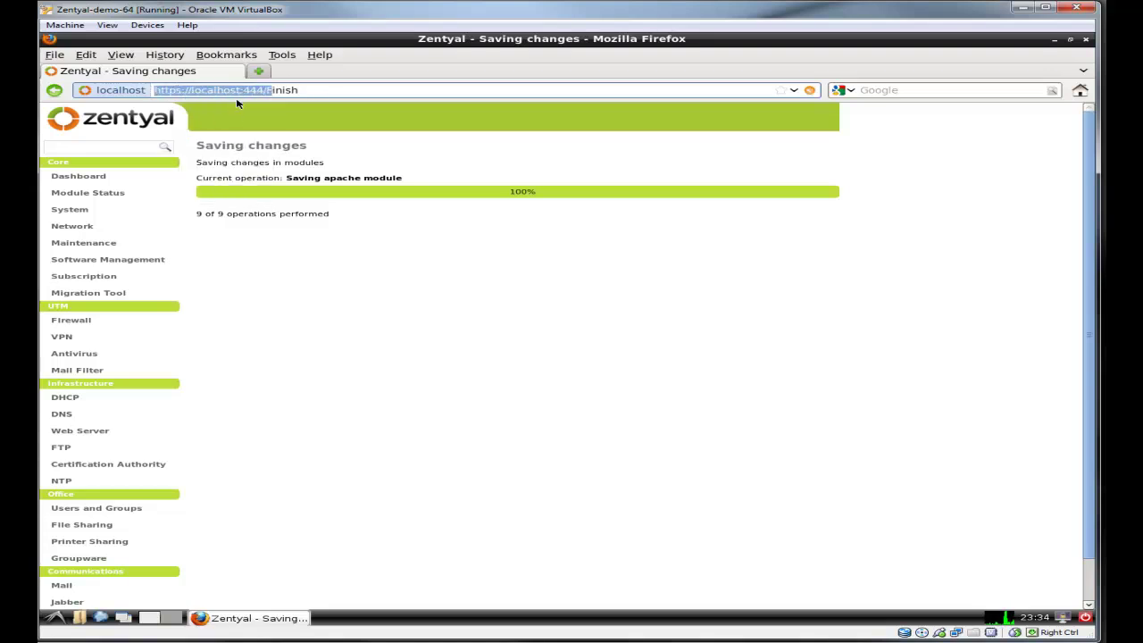
{"action": "left_click", "coordinate": [263, 71]}
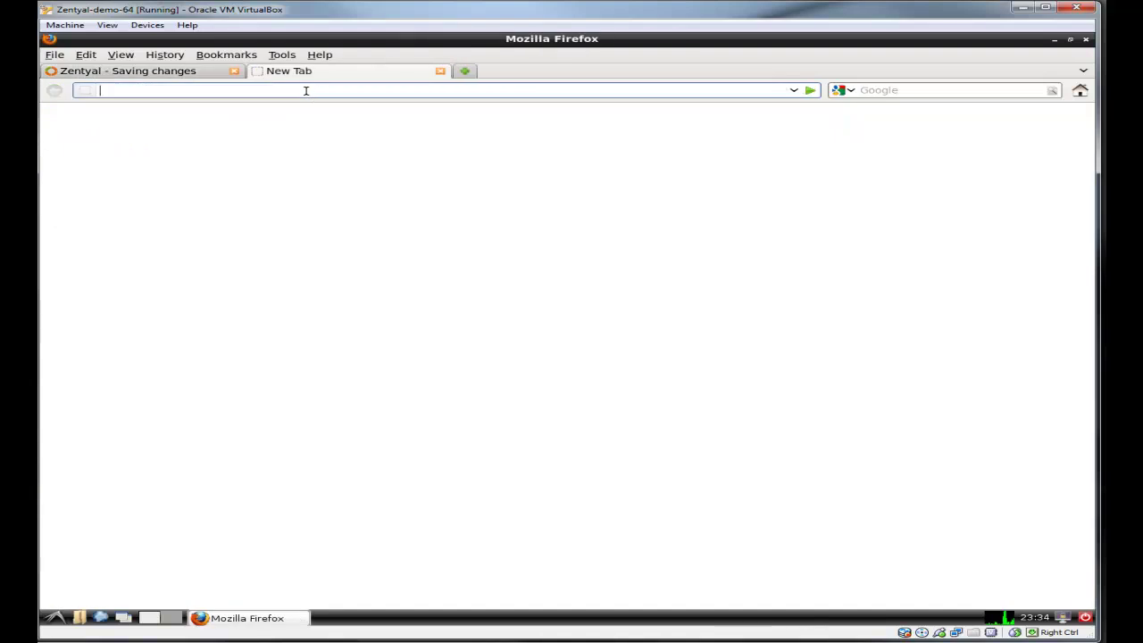
{"action": "right_click", "coordinate": [306, 90]}
{"action": "left_click", "coordinate": [334, 148]}
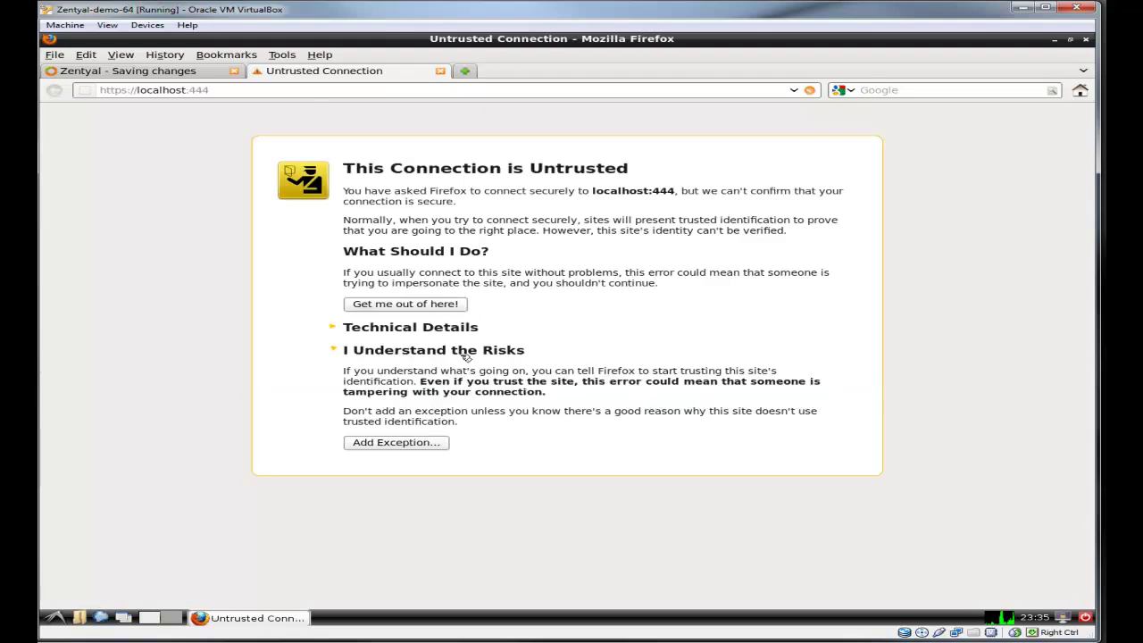
Step: Inspect the self-signed certificate, store a permanent security exception, and close the old Zentyal tab
{"action": "left_click", "coordinate": [416, 444]}
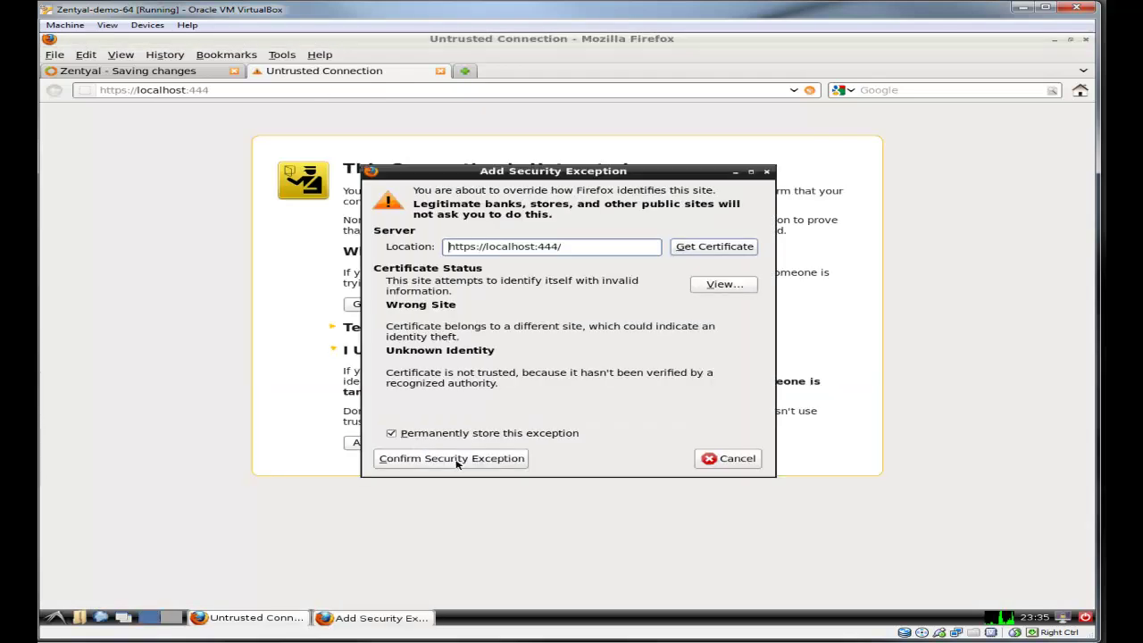
{"action": "left_click", "coordinate": [719, 284]}
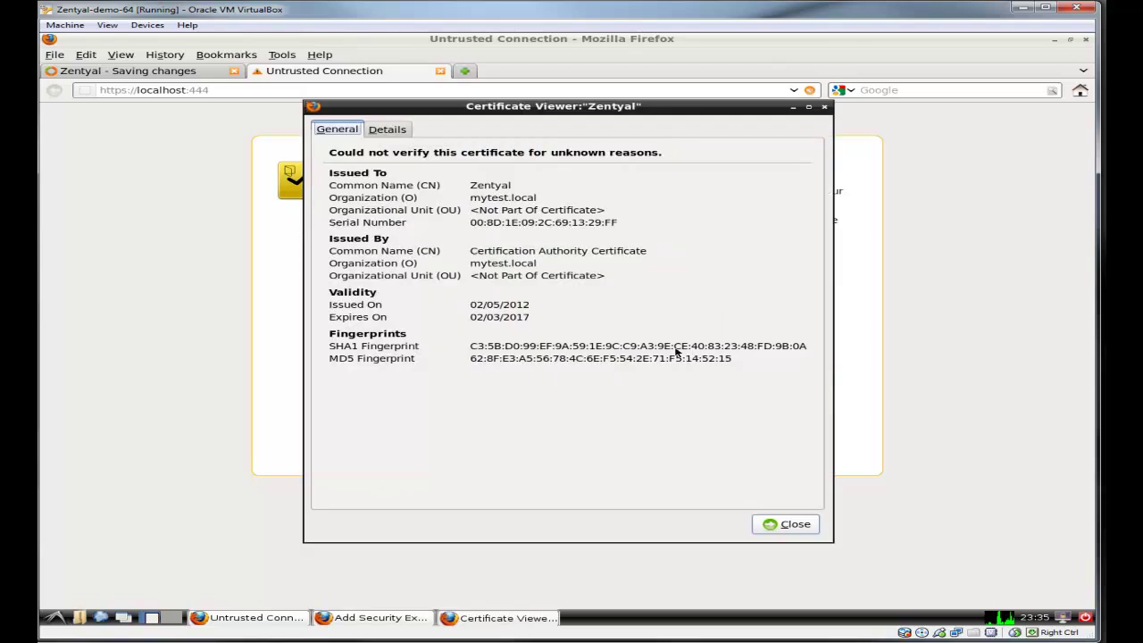
{"action": "left_click", "coordinate": [779, 523]}
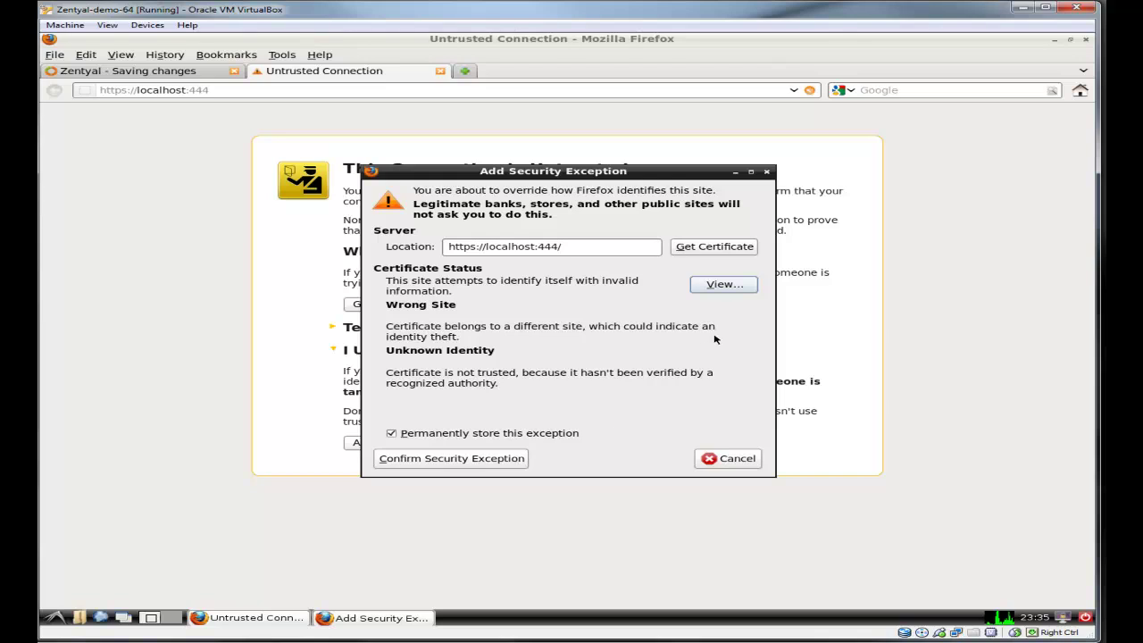
{"action": "left_click", "coordinate": [724, 285]}
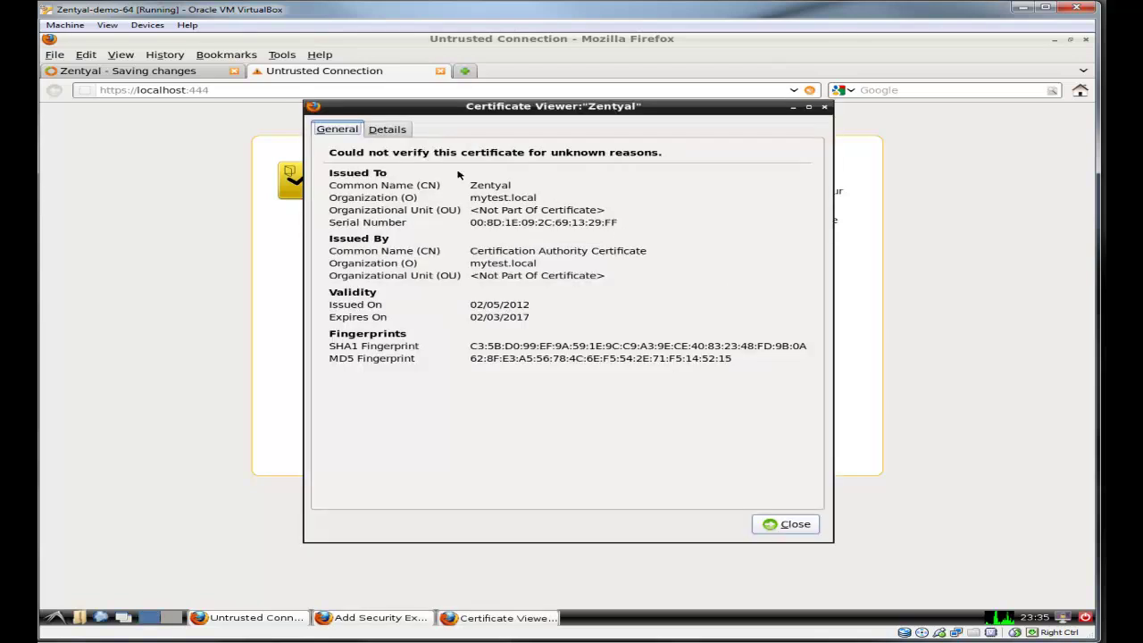
{"action": "left_click", "coordinate": [397, 133]}
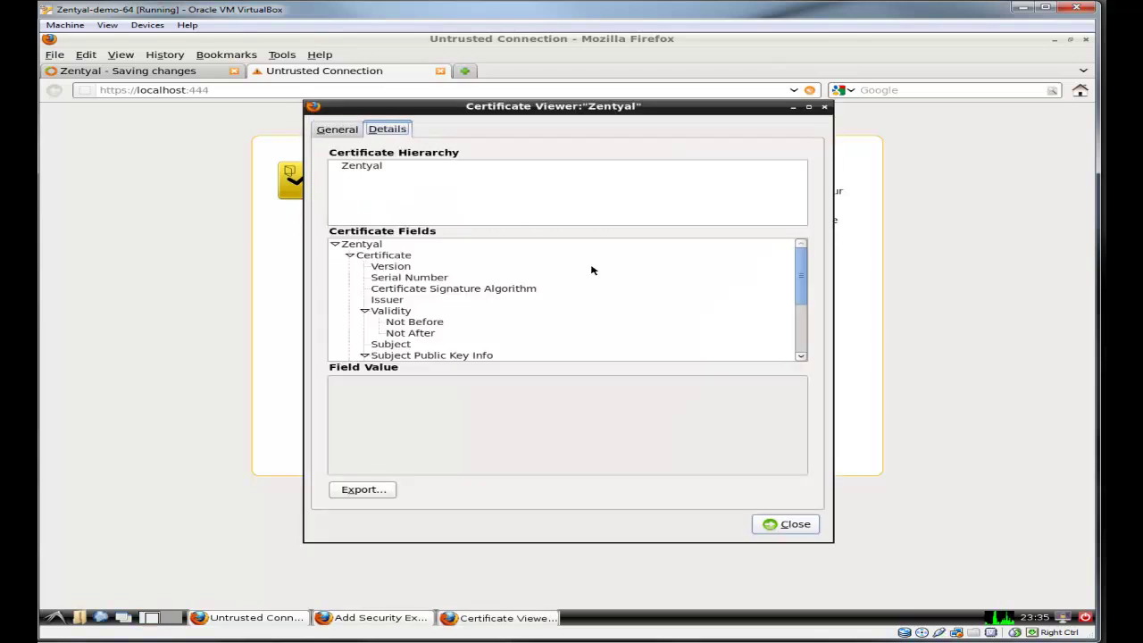
{"action": "scroll", "coordinate": [593, 268], "scroll_direction": "down", "scroll_amount": 3}
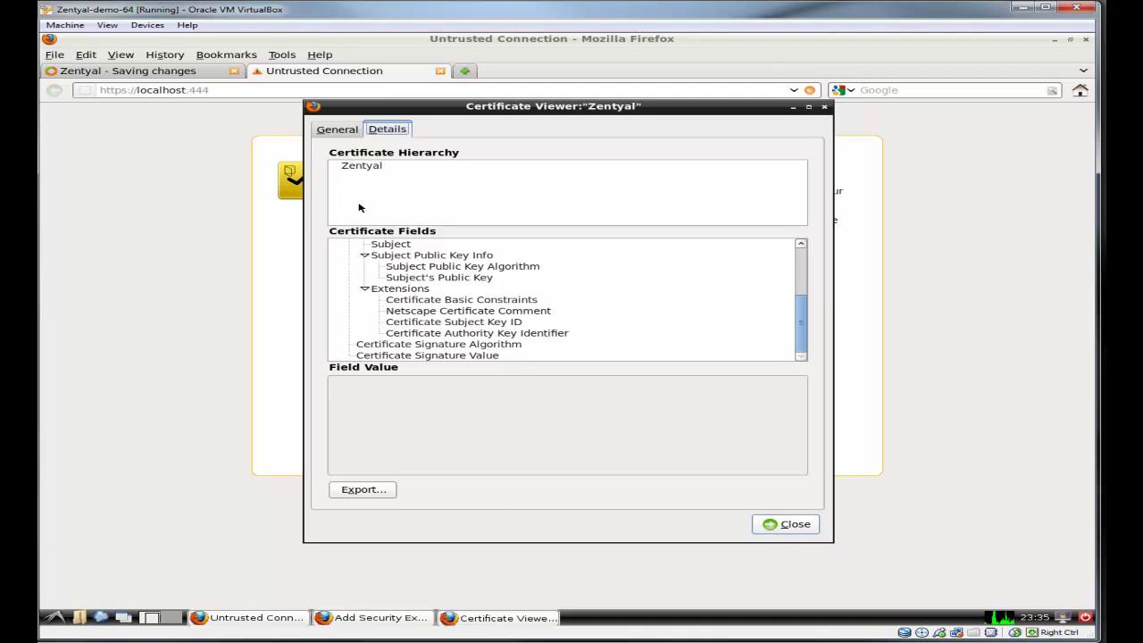
{"action": "left_click", "coordinate": [343, 133]}
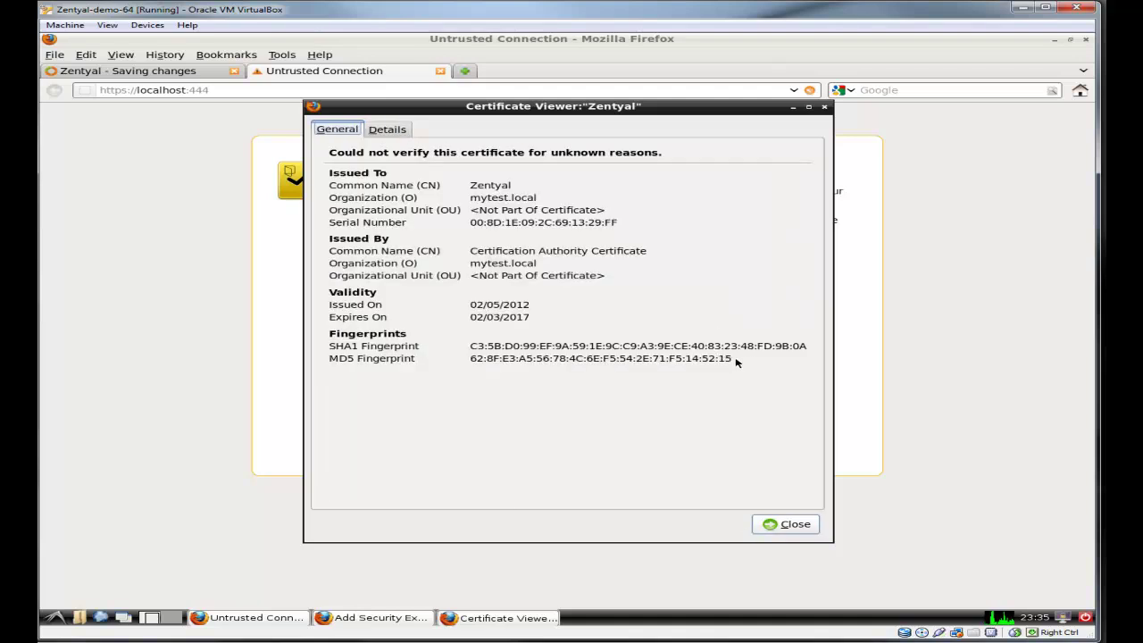
{"action": "left_click", "coordinate": [785, 524]}
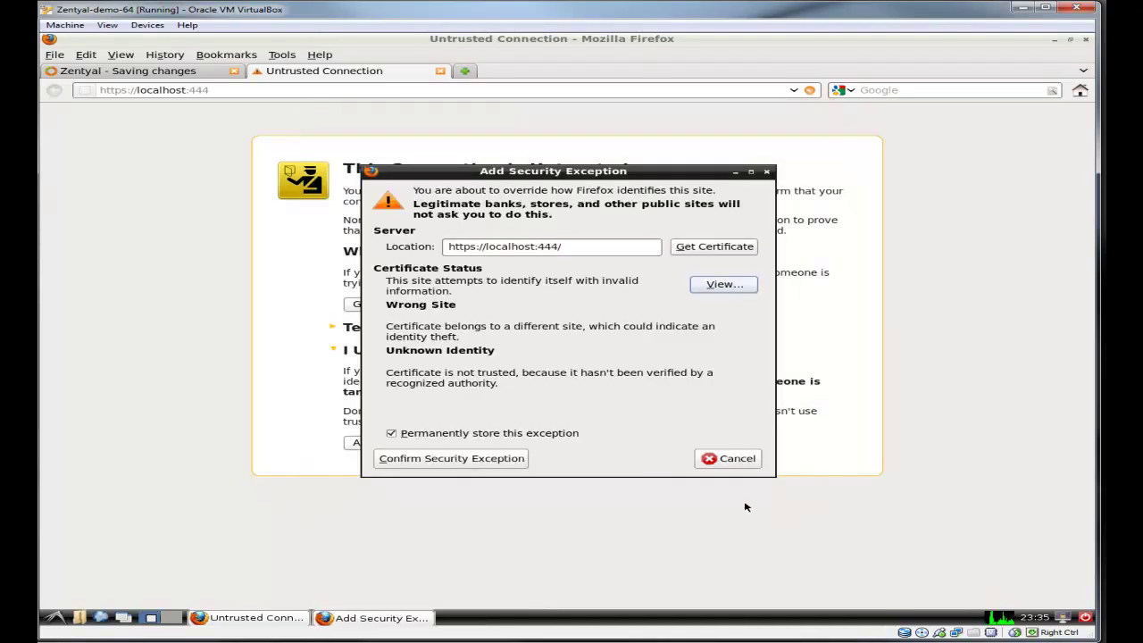
{"action": "left_click", "coordinate": [498, 459]}
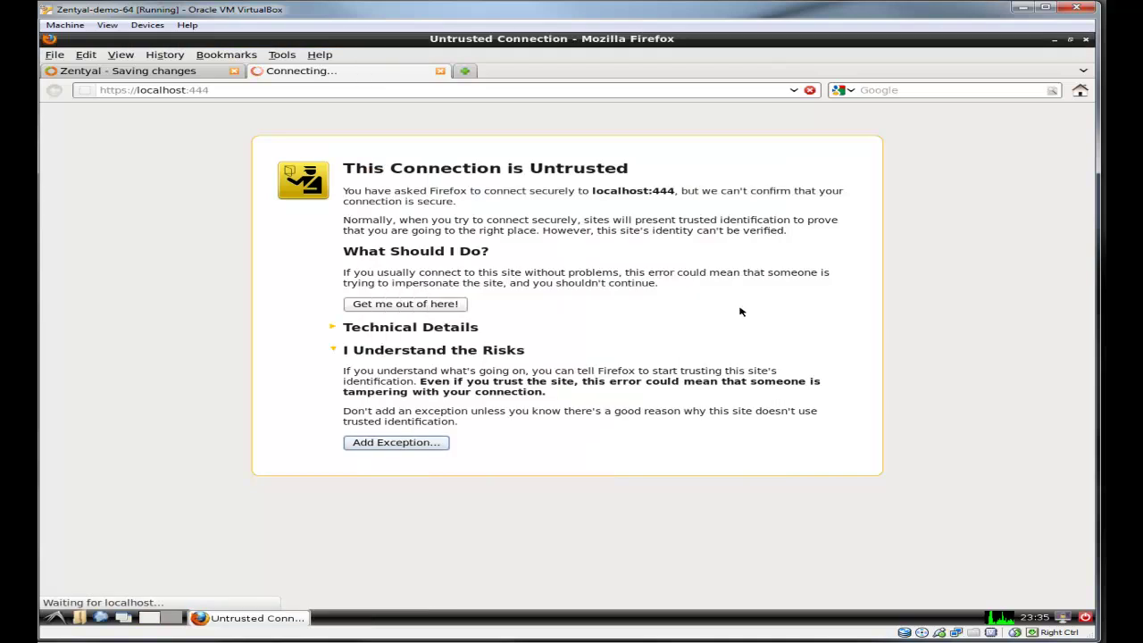
{"action": "left_click", "coordinate": [162, 75]}
{"action": "left_click", "coordinate": [235, 72]}
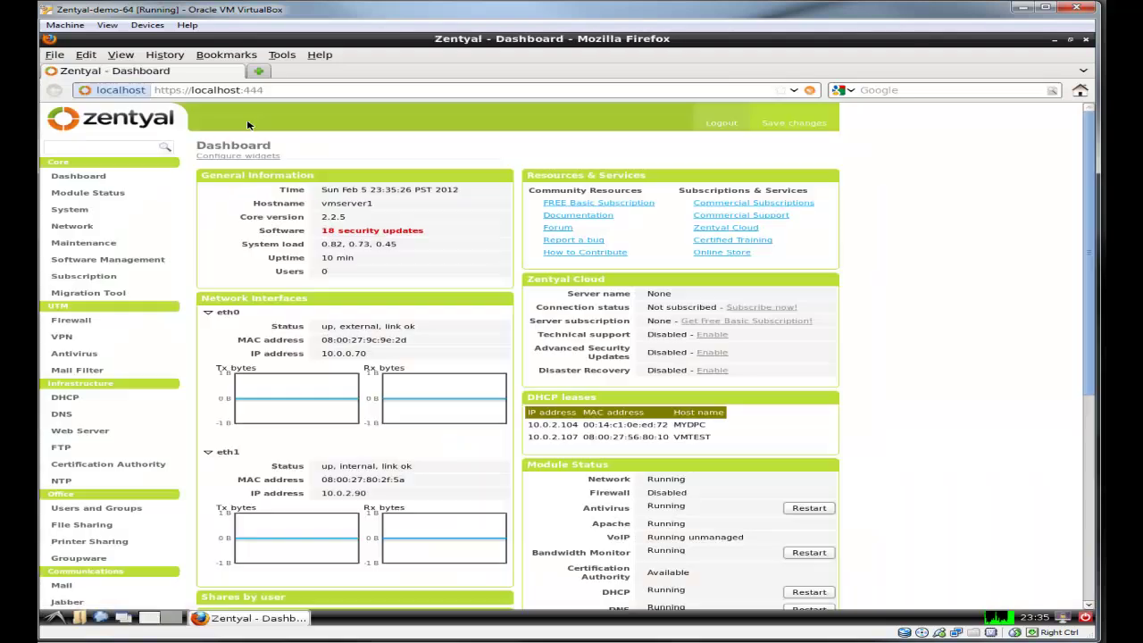
{"action": "left_click", "coordinate": [108, 91]}
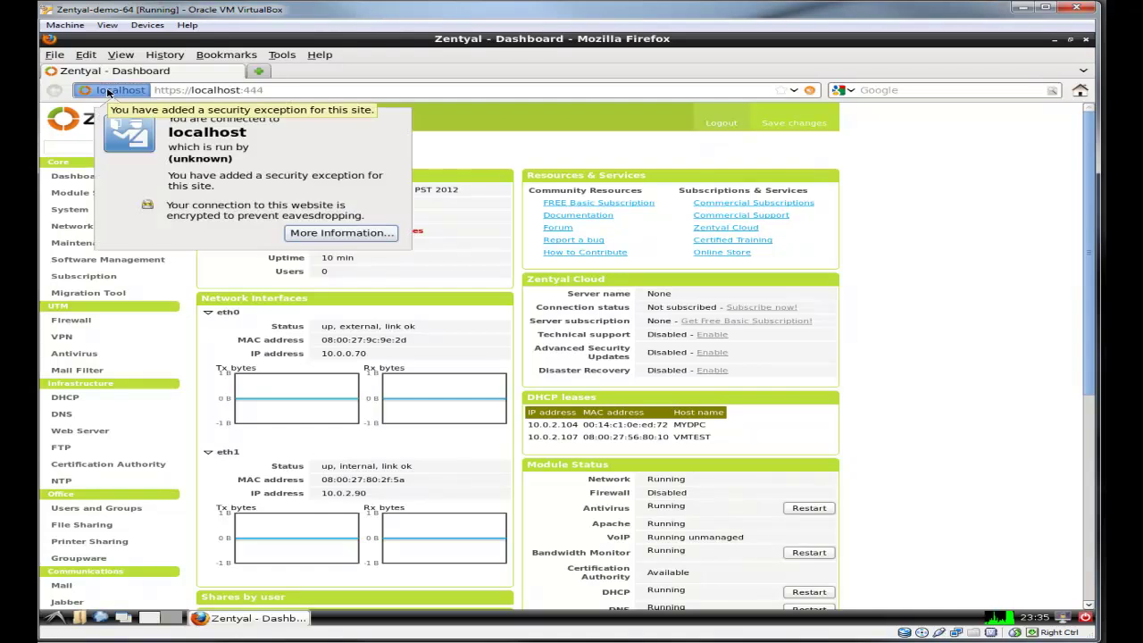
{"action": "left_click", "coordinate": [341, 233]}
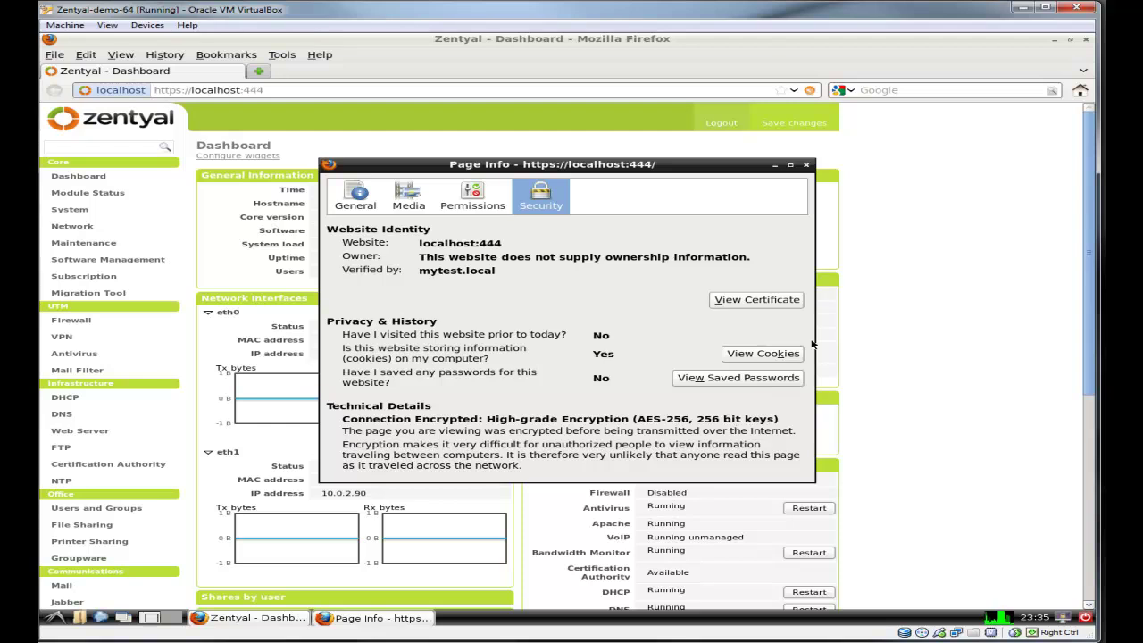
{"action": "left_click", "coordinate": [807, 164]}
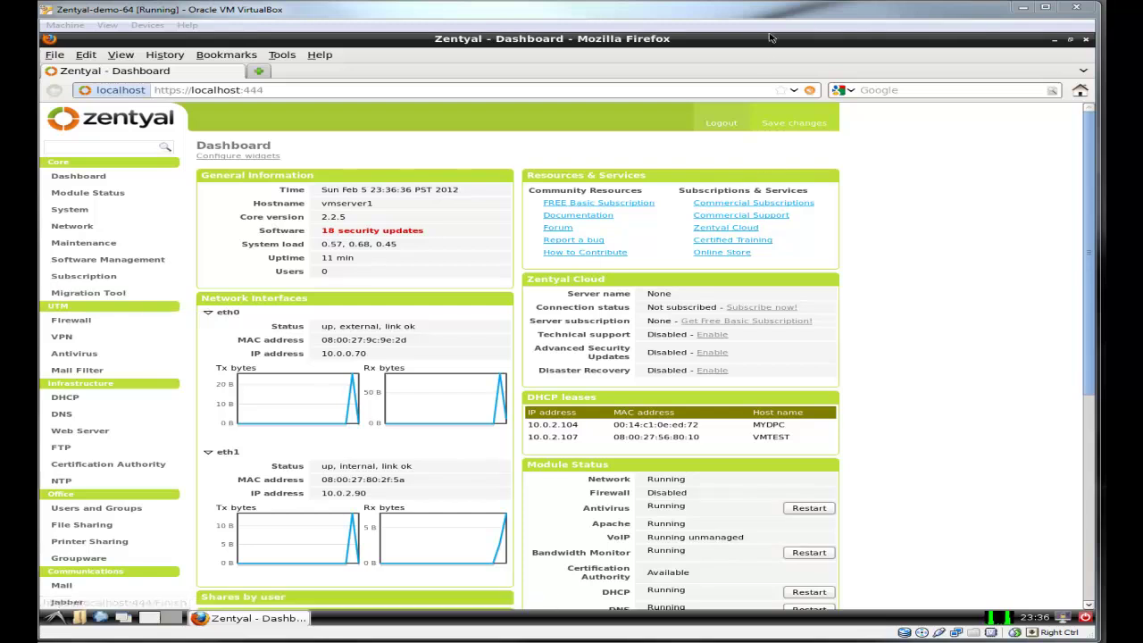
{"action": "left_click_drag", "start_coordinate": [769, 15], "coordinate": [782, 12]}
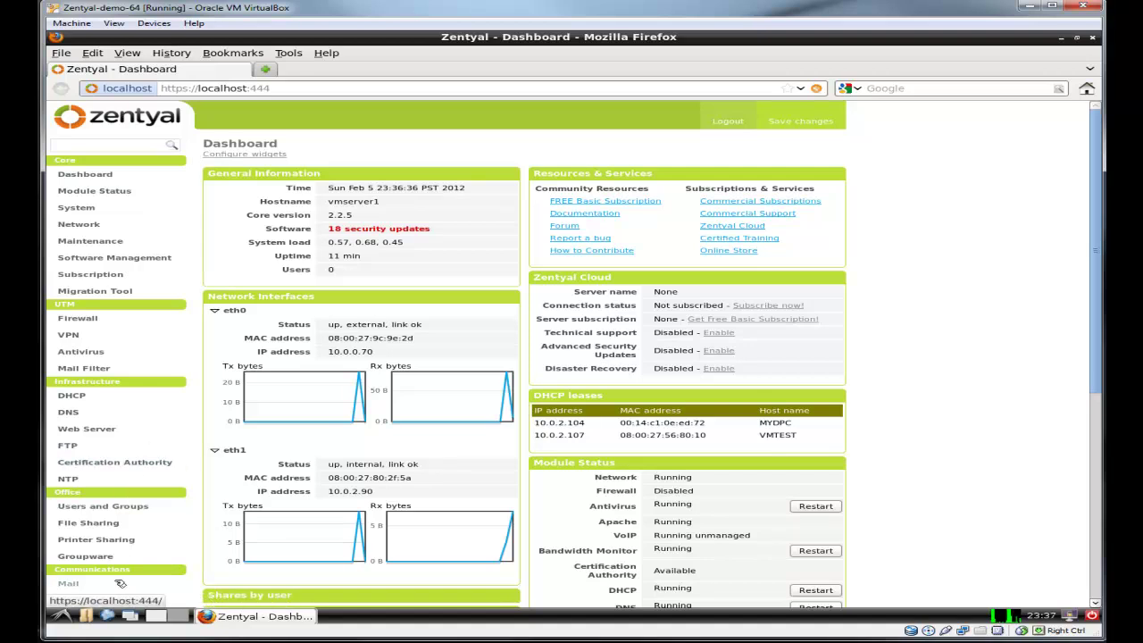
Step: In Mail > General, keep IMAP only, enable external-account mail retrieval, and apply
{"action": "scroll", "coordinate": [116, 566], "scroll_direction": "down", "scroll_amount": 2}
{"action": "left_click", "coordinate": [71, 481]}
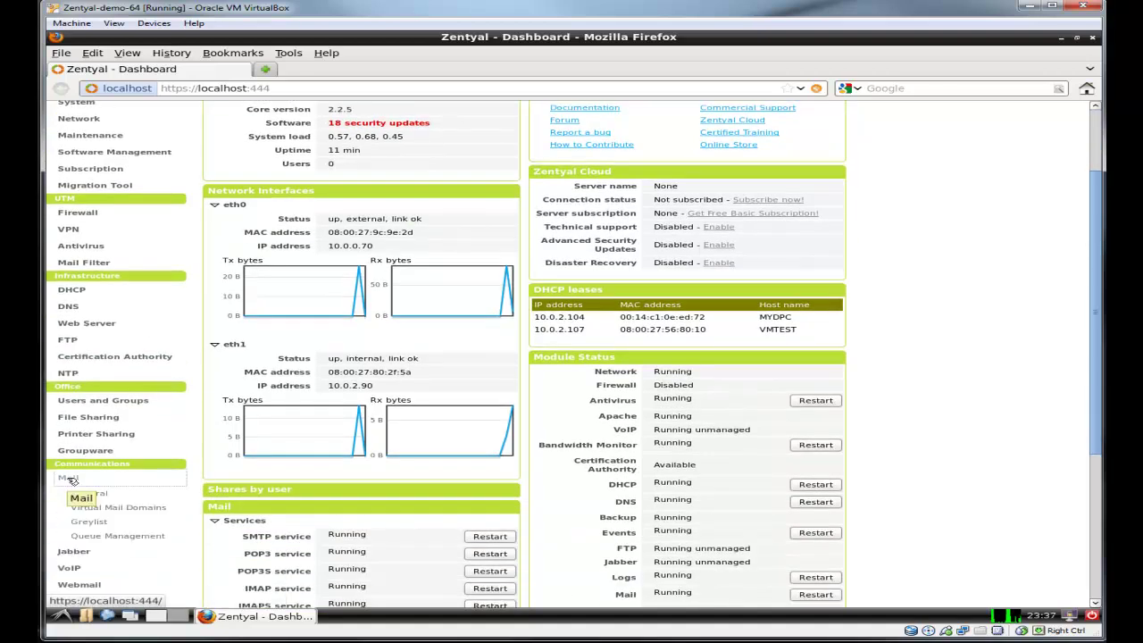
{"action": "left_click", "coordinate": [93, 494]}
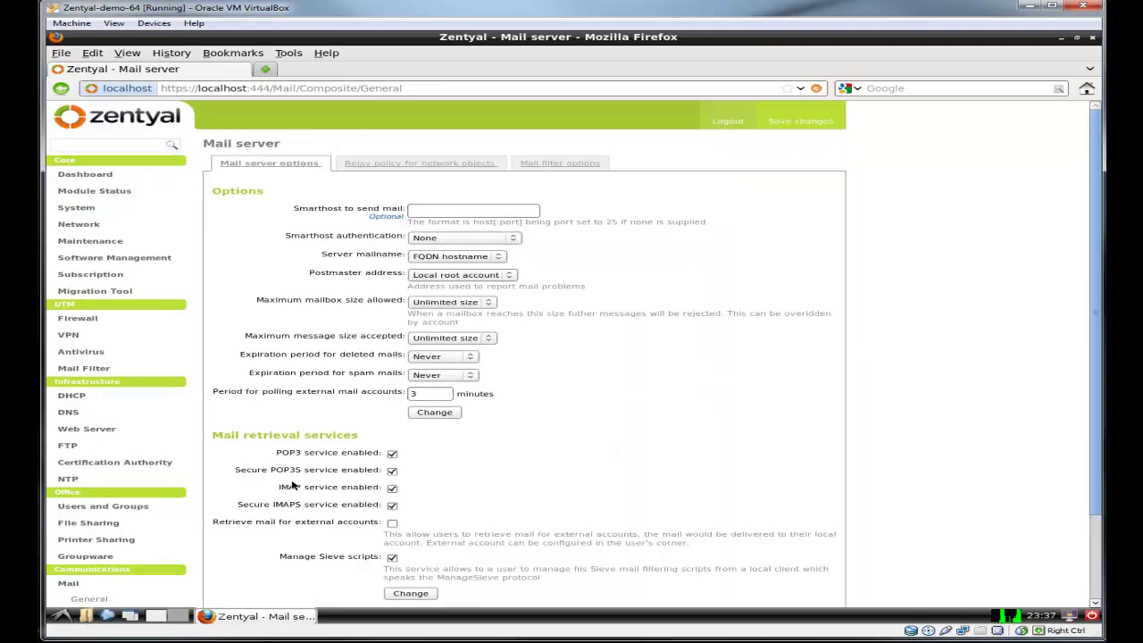
{"action": "left_click", "coordinate": [429, 215]}
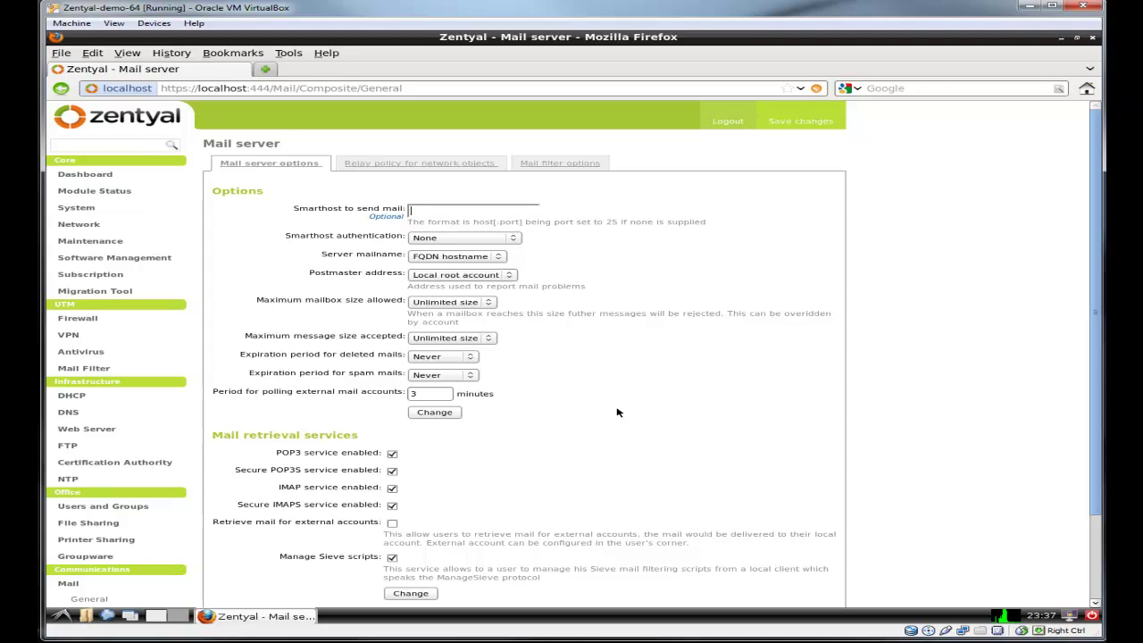
{"action": "scroll", "coordinate": [671, 389], "scroll_direction": "down", "scroll_amount": 1}
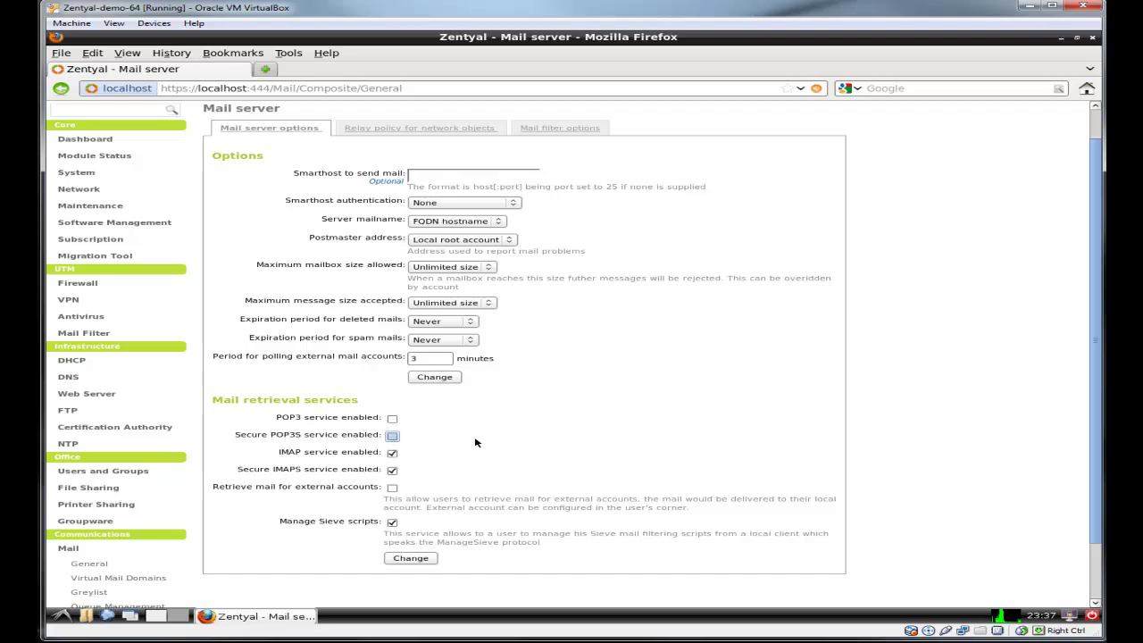
{"action": "scroll", "coordinate": [539, 442], "scroll_direction": "down", "scroll_amount": 1}
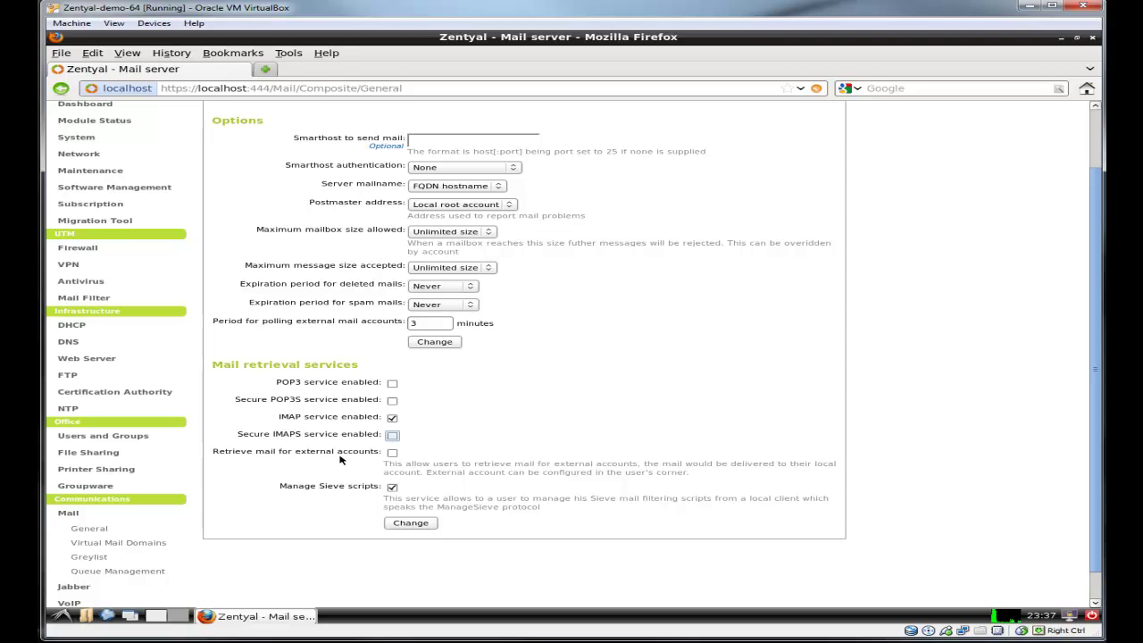
{"action": "left_click", "coordinate": [393, 452]}
{"action": "left_click", "coordinate": [418, 525]}
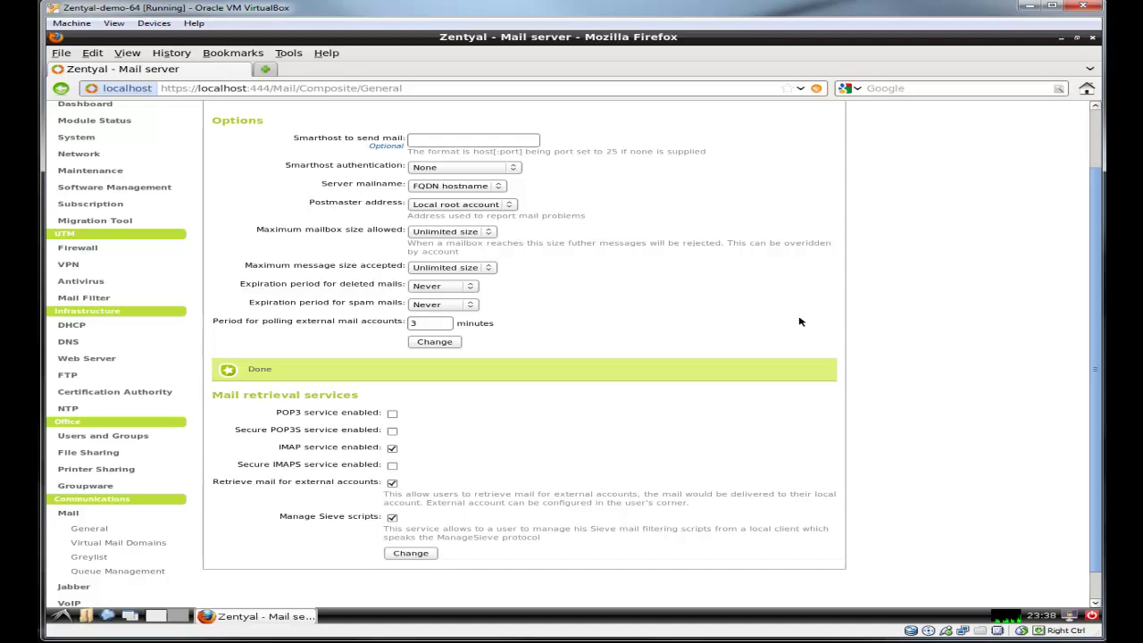
{"action": "scroll", "coordinate": [802, 336], "scroll_direction": "up", "scroll_amount": 2}
Step: Save the pending mail and zarafa module changes until Changes saved appears
{"action": "left_click", "coordinate": [822, 125]}
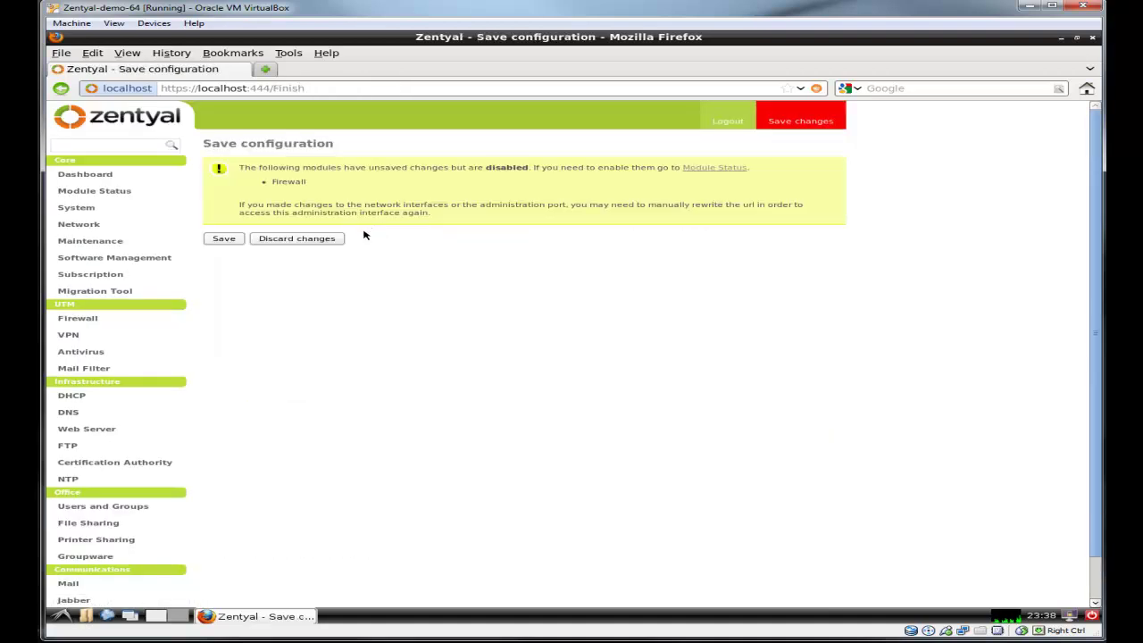
{"action": "left_click", "coordinate": [224, 240]}
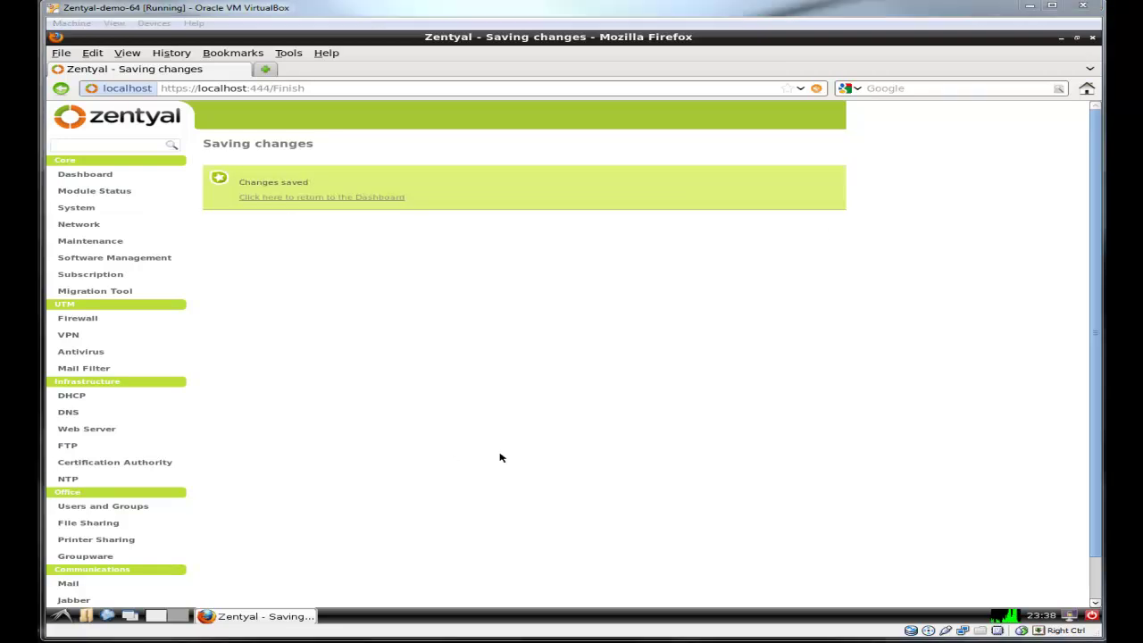
{"action": "scroll", "coordinate": [501, 457], "scroll_direction": "down", "scroll_amount": 1}
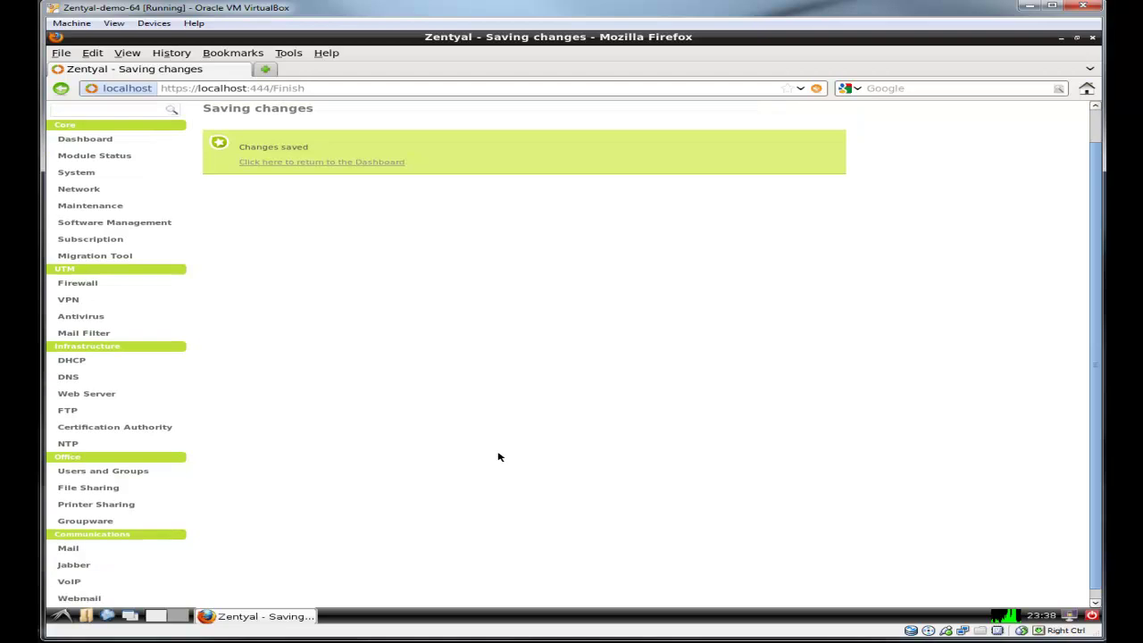
Step: Select mytest.local as the Groupware (Zarafa) virtual mail domain
{"action": "left_click", "coordinate": [93, 522]}
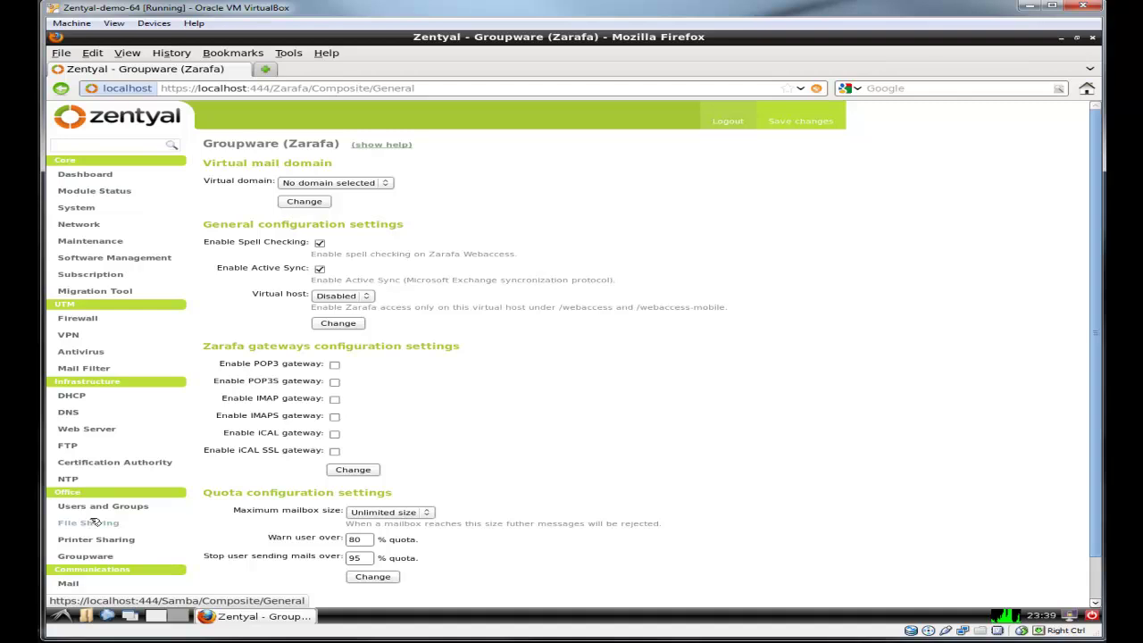
{"action": "left_click", "coordinate": [391, 184]}
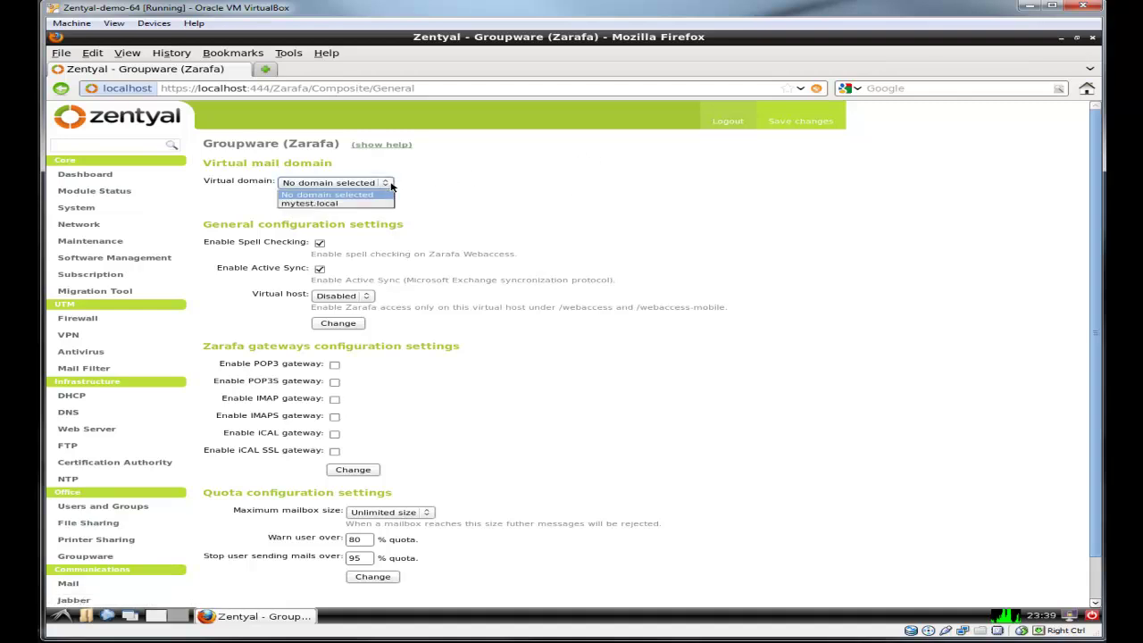
{"action": "left_click", "coordinate": [375, 201]}
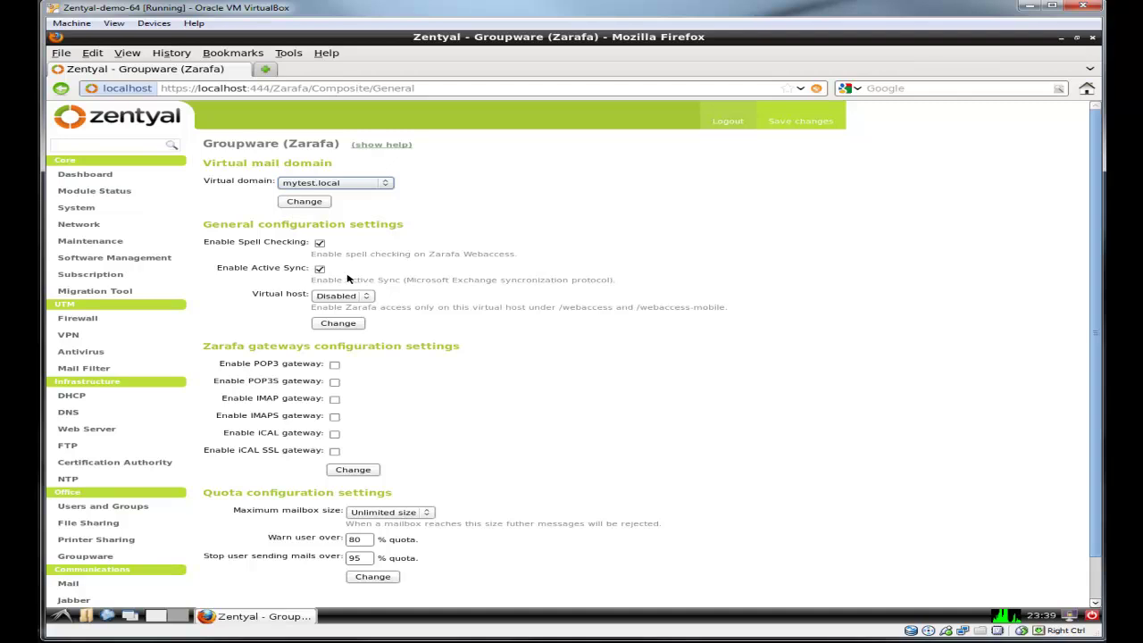
{"action": "left_click_drag", "start_coordinate": [217, 267], "coordinate": [303, 272]}
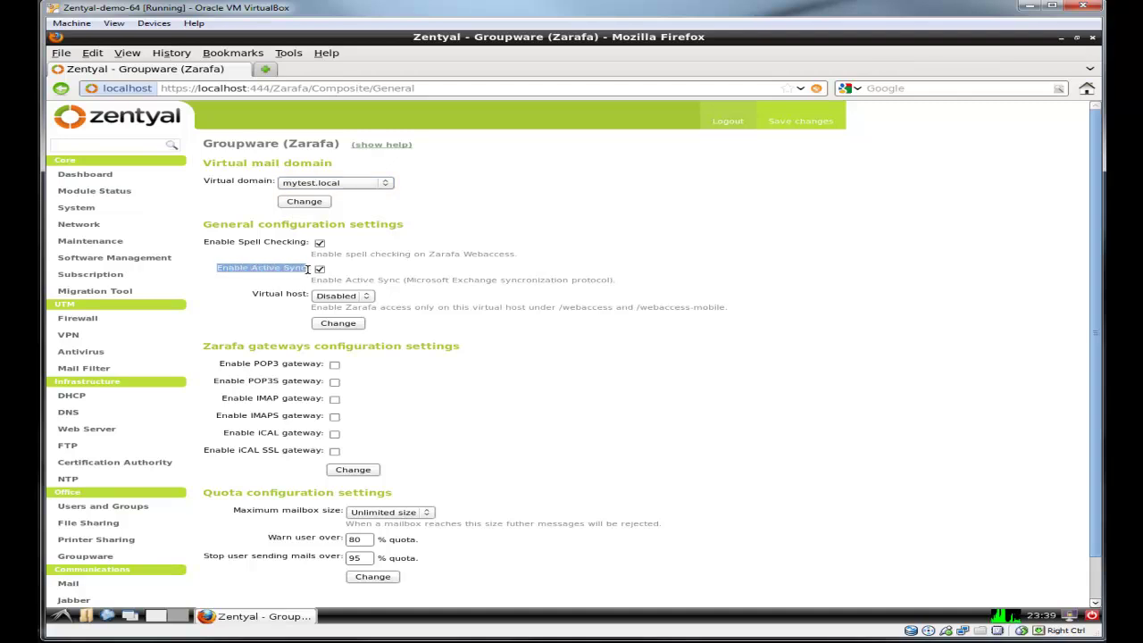
{"action": "left_click", "coordinate": [581, 266]}
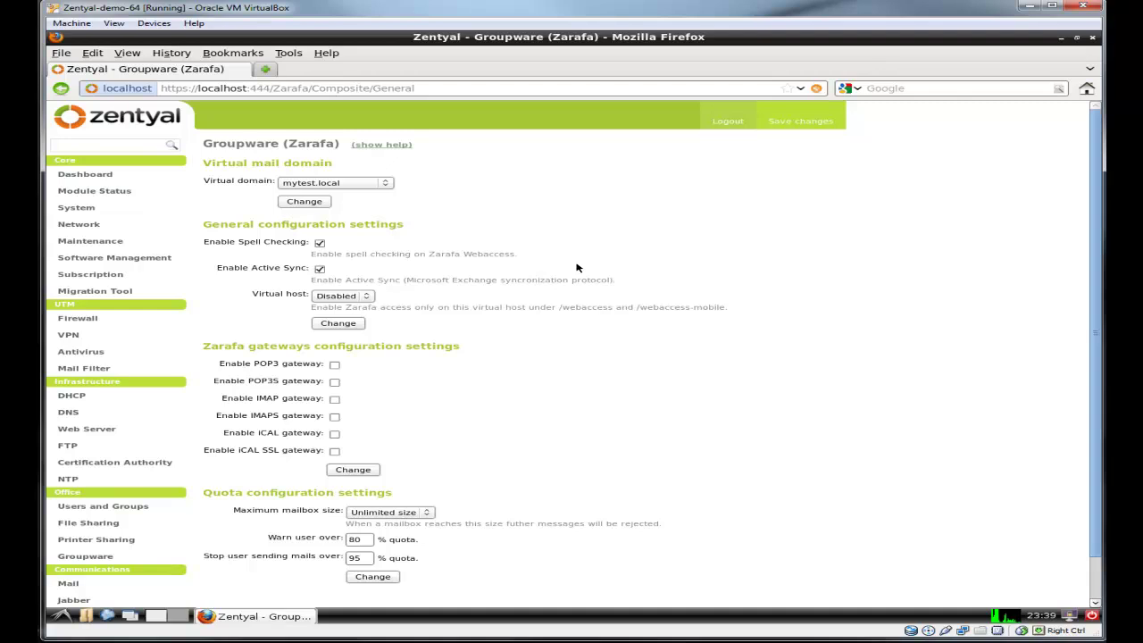
Step: Enable the IMAPS, iCAL and iCAL SSL gateways
{"action": "scroll", "coordinate": [563, 368], "scroll_direction": "down", "scroll_amount": 1}
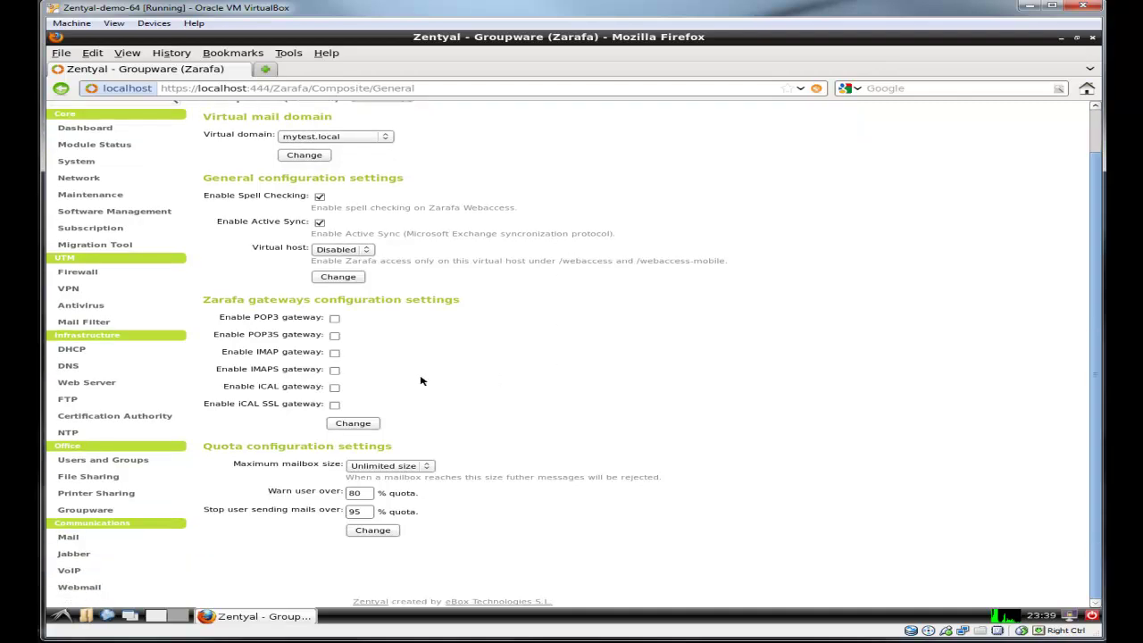
{"action": "left_click", "coordinate": [334, 371]}
{"action": "left_click", "coordinate": [334, 388]}
{"action": "left_click", "coordinate": [334, 405]}
Step: Apply the general, gateway and quota configuration sections
{"action": "scroll", "coordinate": [638, 413], "scroll_direction": "up", "scroll_amount": 1}
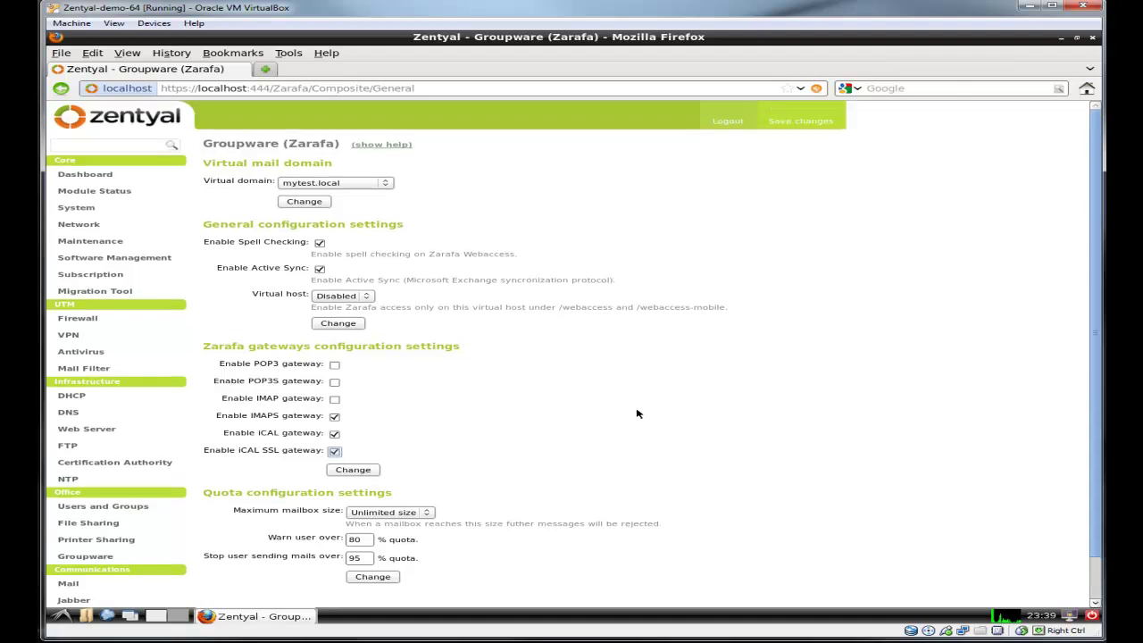
{"action": "left_click", "coordinate": [303, 202]}
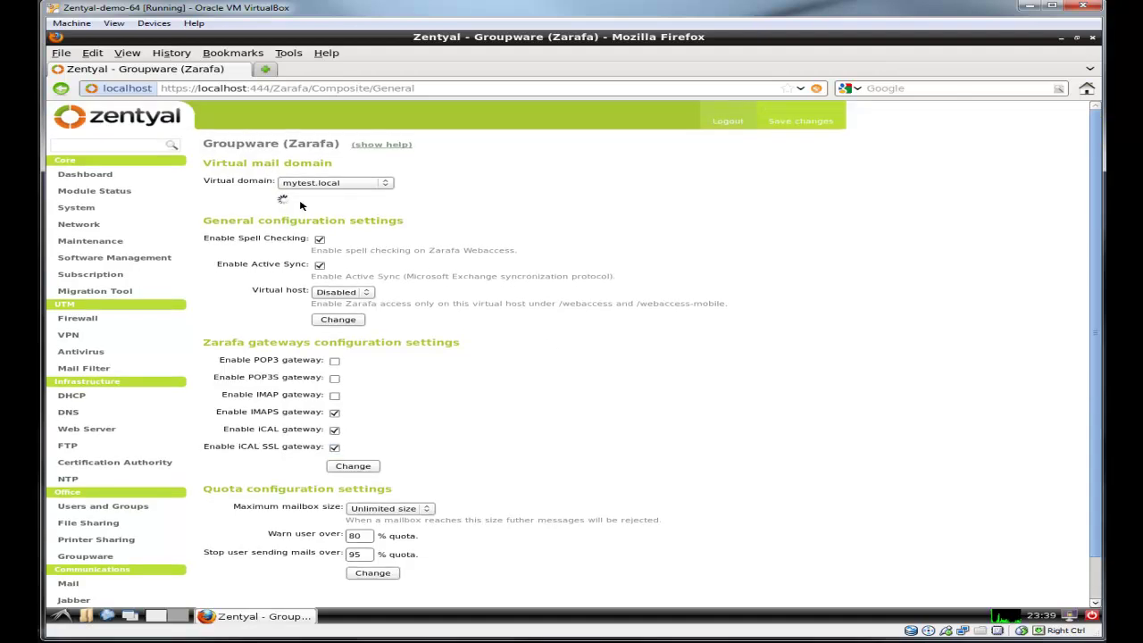
{"action": "left_click", "coordinate": [339, 354]}
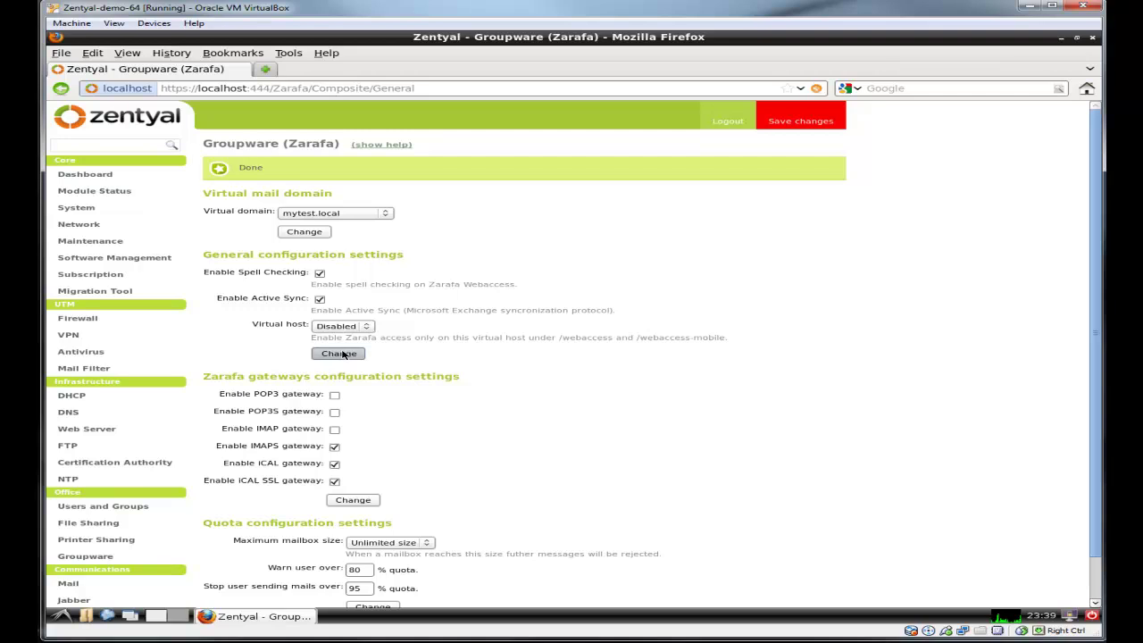
{"action": "scroll", "coordinate": [400, 425], "scroll_direction": "down", "scroll_amount": 1}
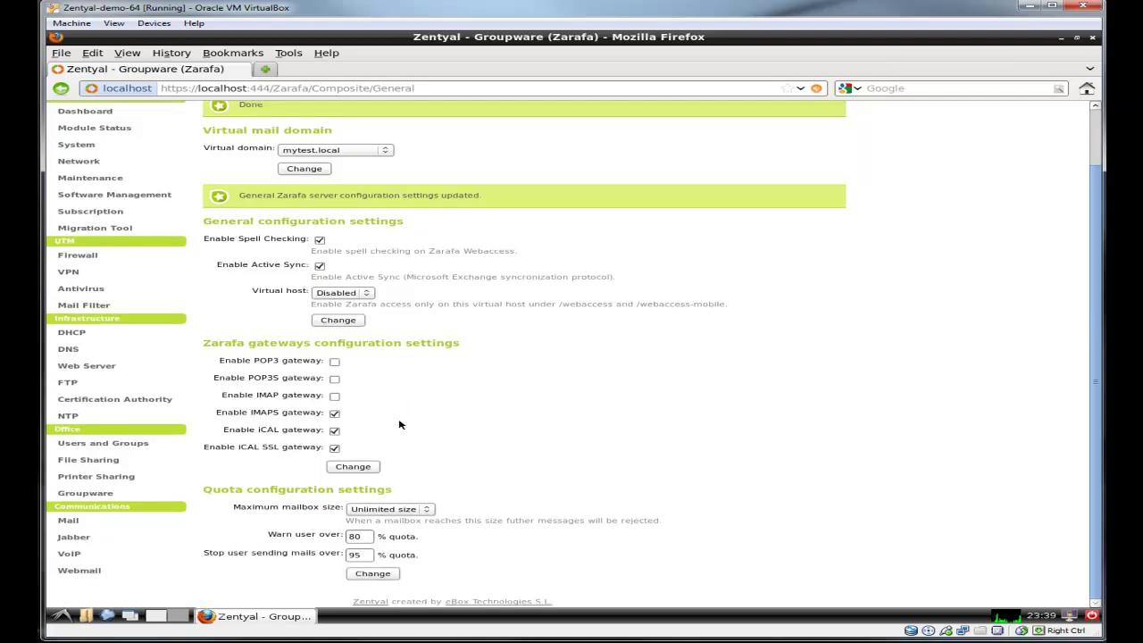
{"action": "left_click", "coordinate": [354, 466]}
{"action": "scroll", "coordinate": [598, 413], "scroll_direction": "down", "scroll_amount": 1}
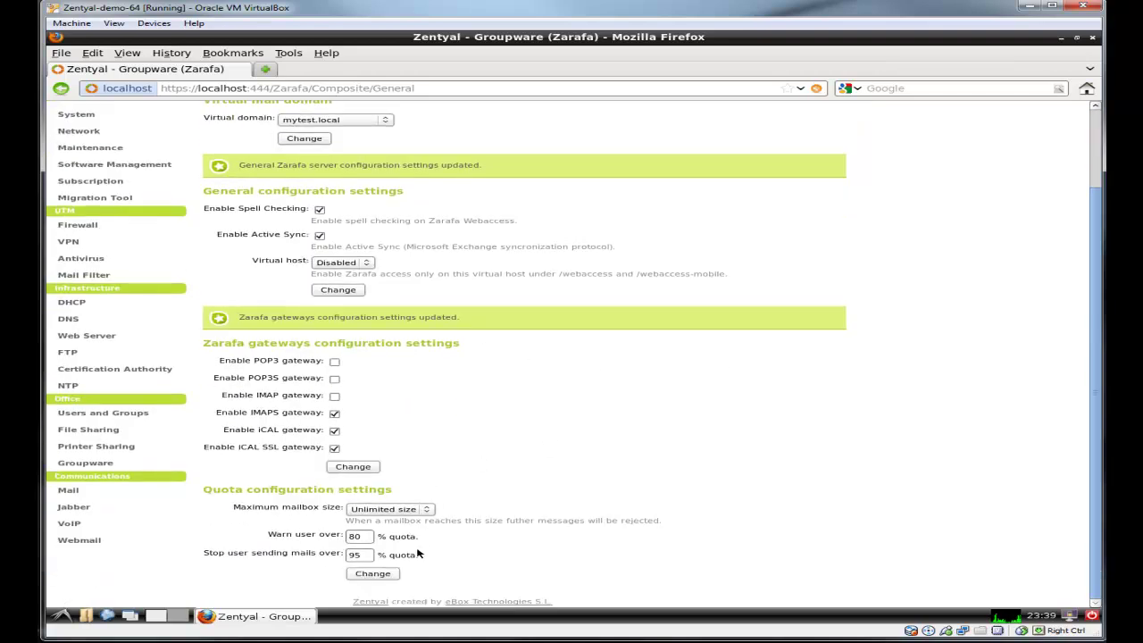
{"action": "left_click", "coordinate": [390, 573]}
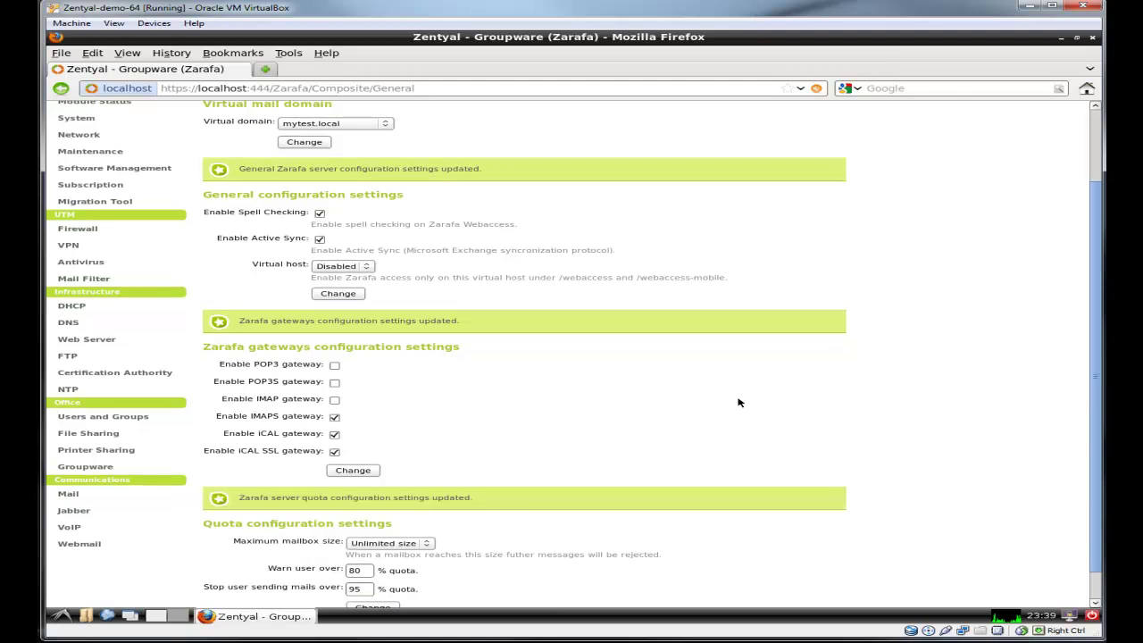
{"action": "scroll", "coordinate": [536, 460], "scroll_direction": "down", "scroll_amount": 1}
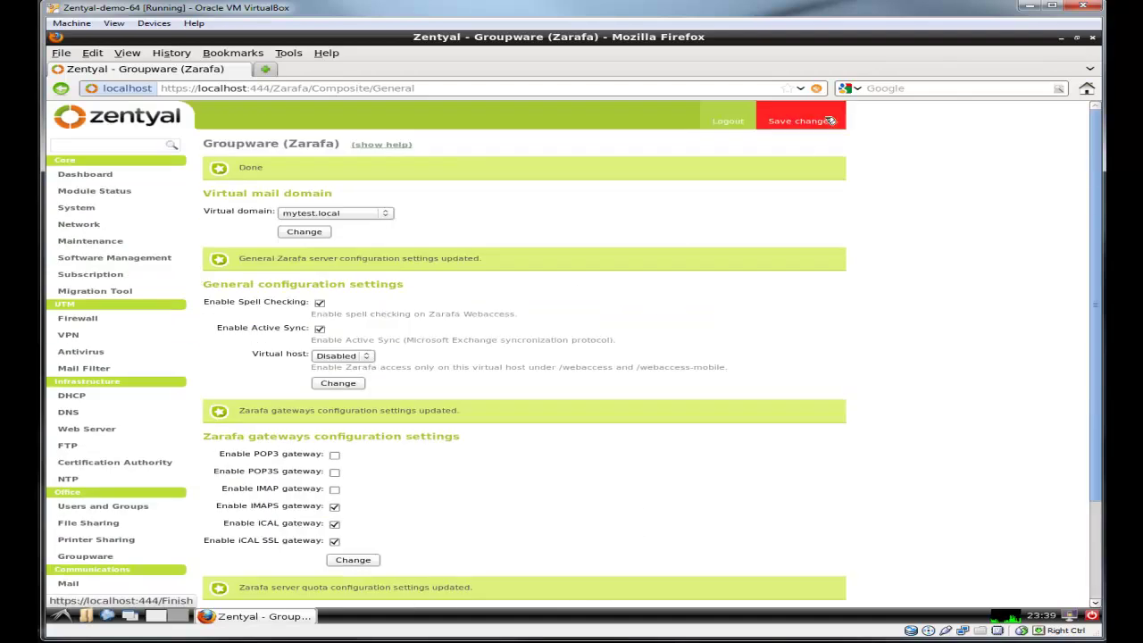
Step: Save the pending module changes and wait for all 5 operations to complete
{"action": "left_click", "coordinate": [827, 123]}
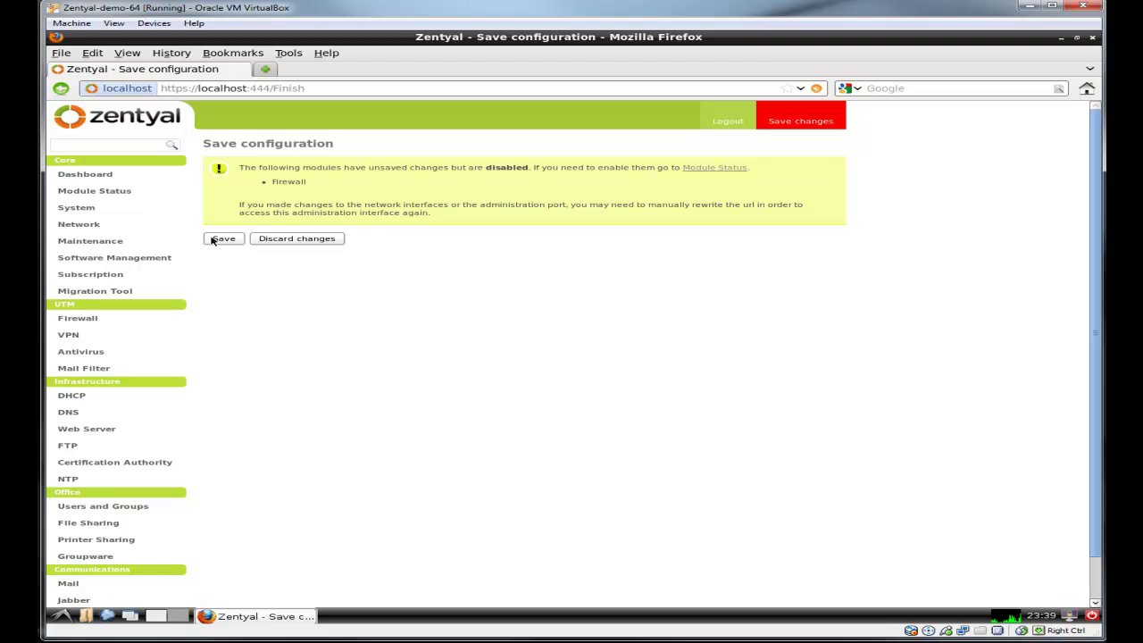
{"action": "left_click", "coordinate": [224, 239]}
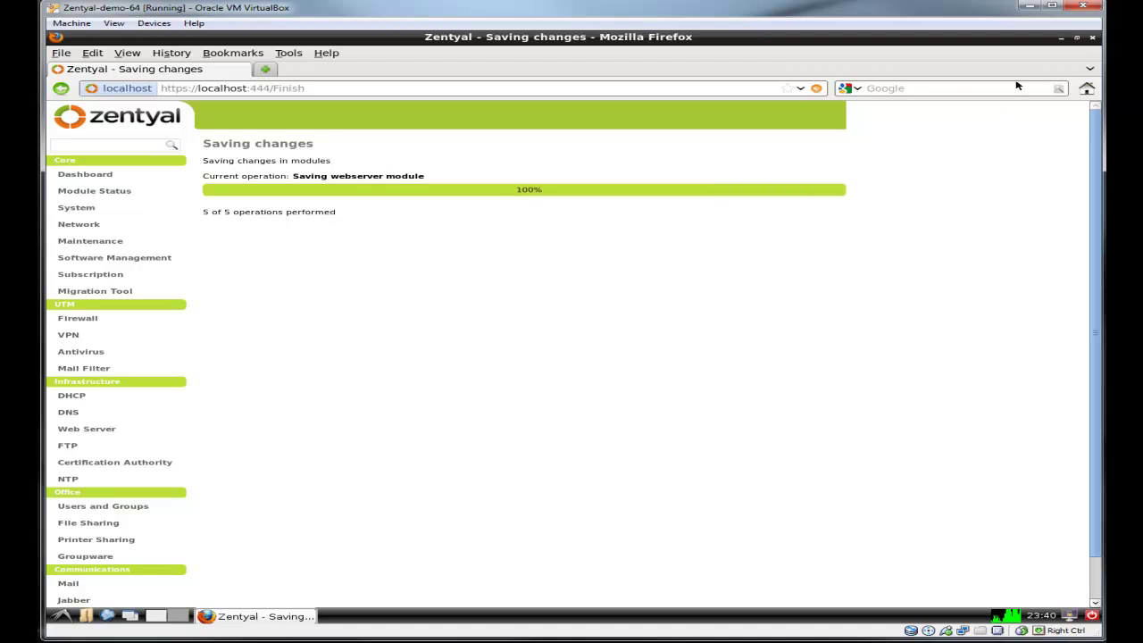
Step: Install aspell and aspell-en with apt-get in LXTerminal, then exit the terminal
{"action": "left_click", "coordinate": [1061, 40]}
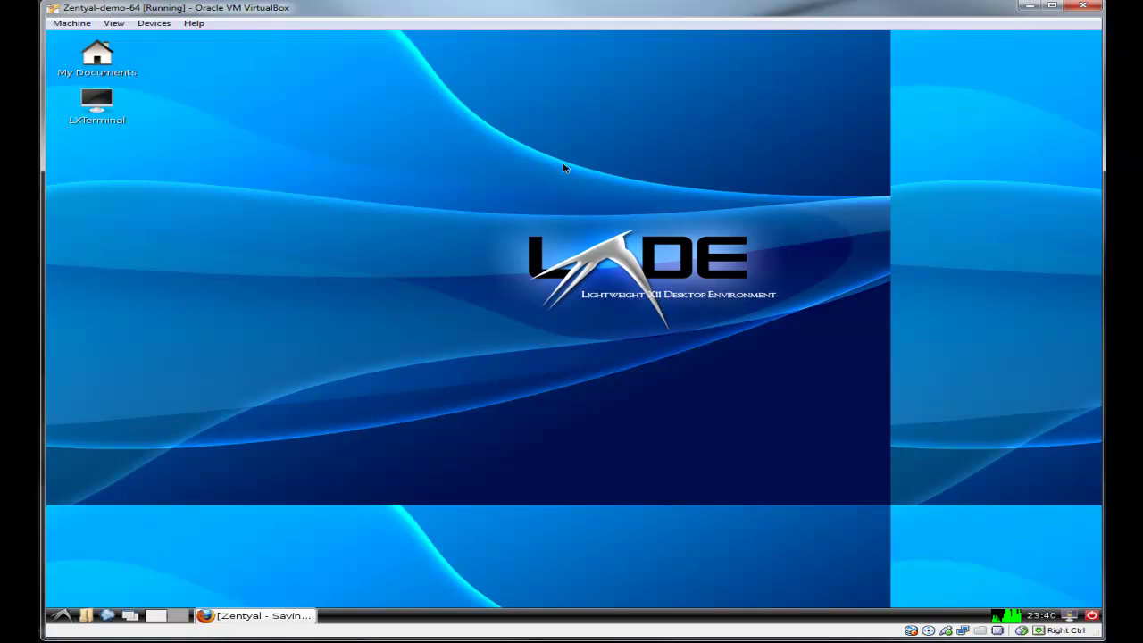
{"action": "double_click", "coordinate": [94, 110]}
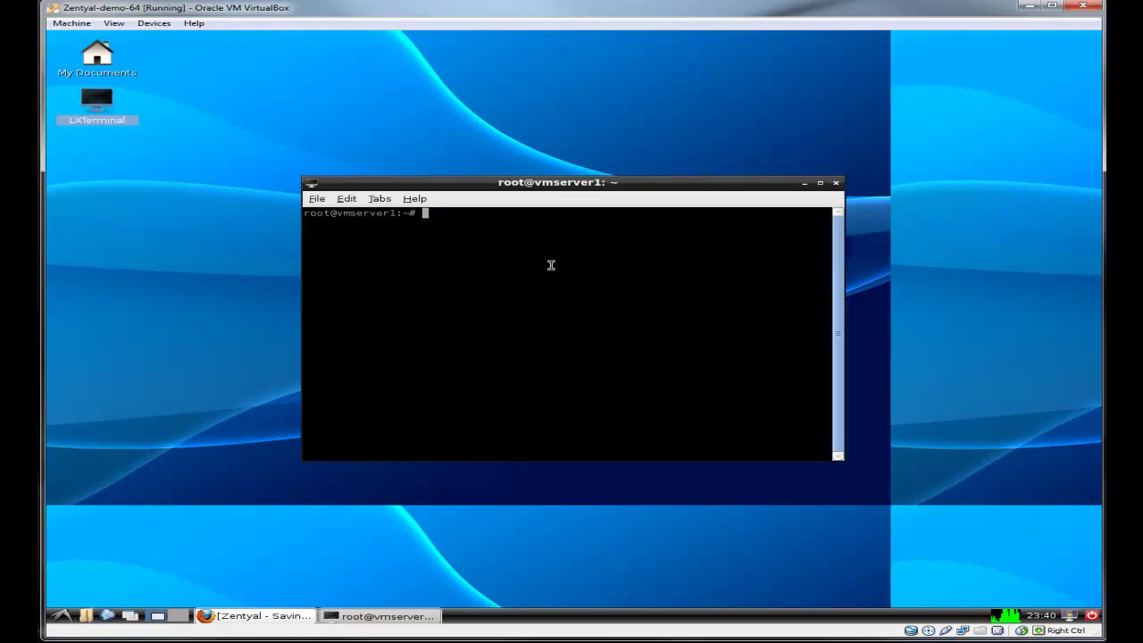
{"action": "type", "text": "apt-get install aspe"}
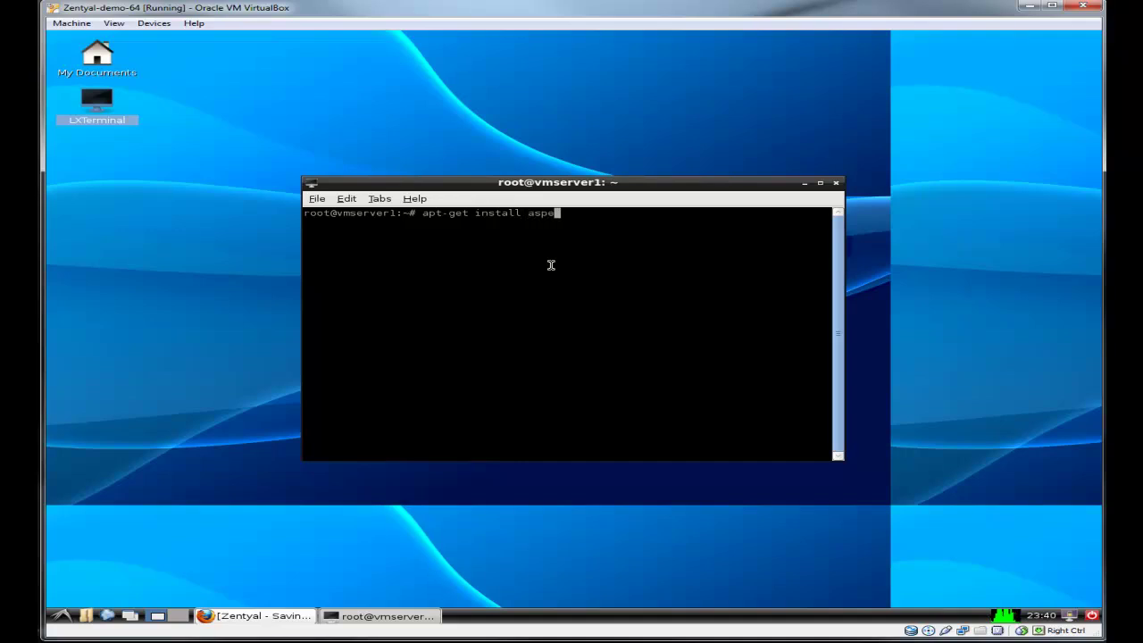
{"action": "type", "text": "ll aspell-en"}
{"action": "key", "text": "Return"}
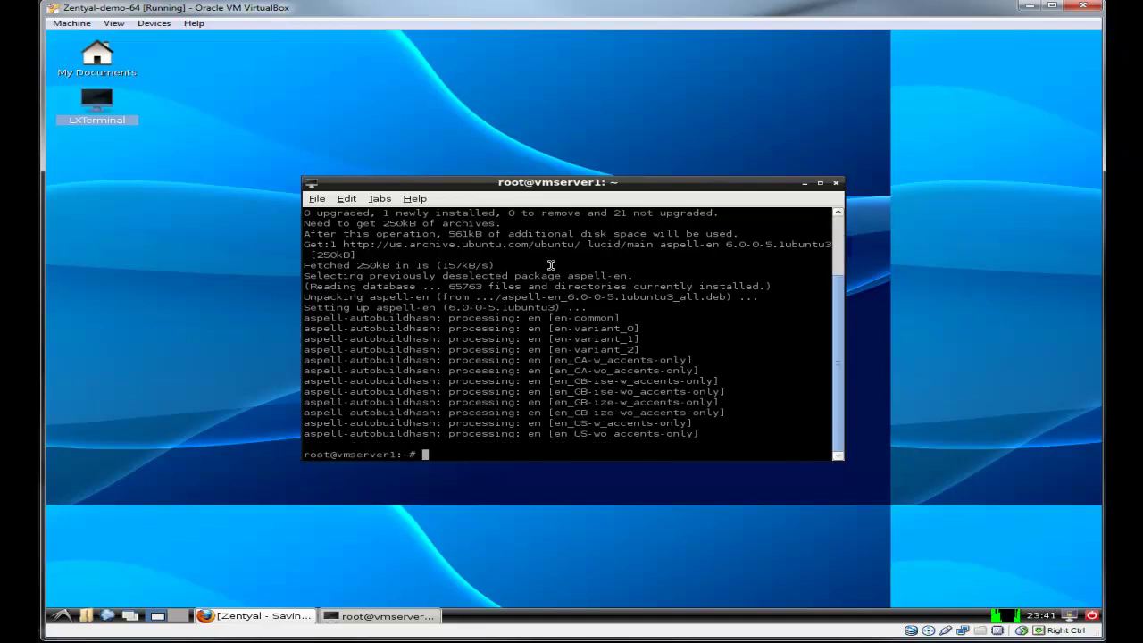
{"action": "type", "text": "exit"}
{"action": "key", "text": "Return"}
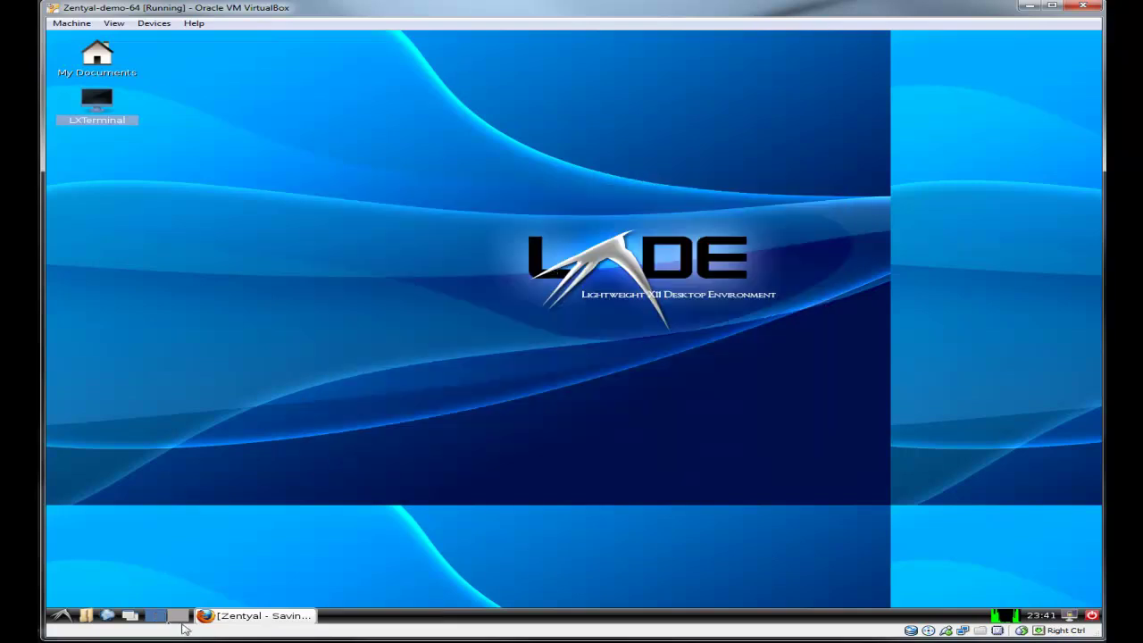
{"action": "left_click", "coordinate": [223, 616]}
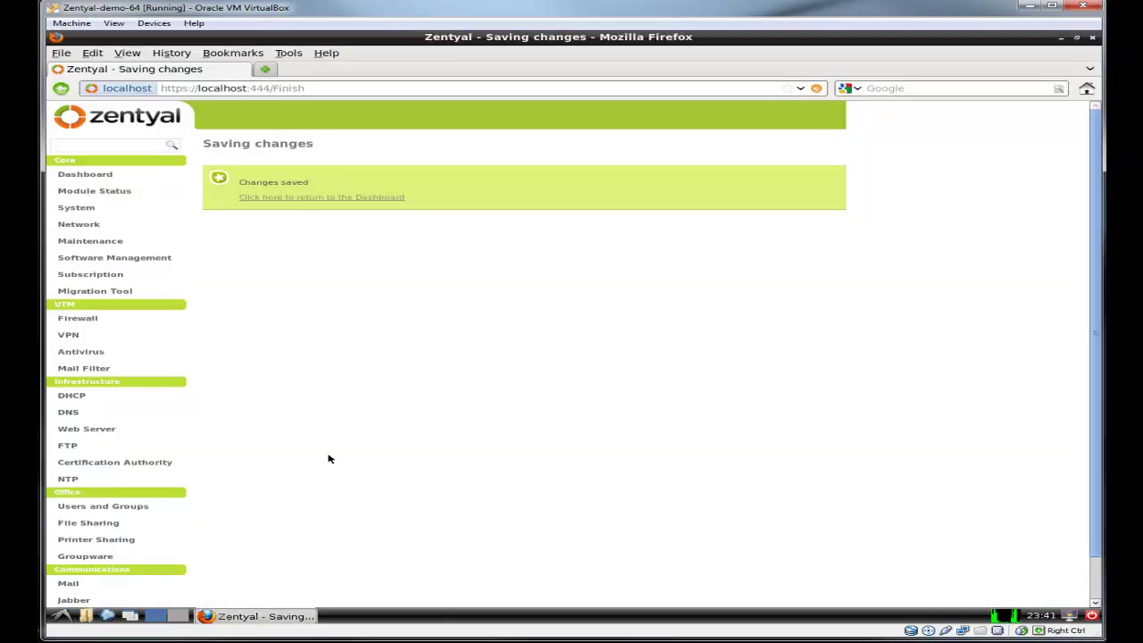
{"action": "left_click", "coordinate": [313, 197]}
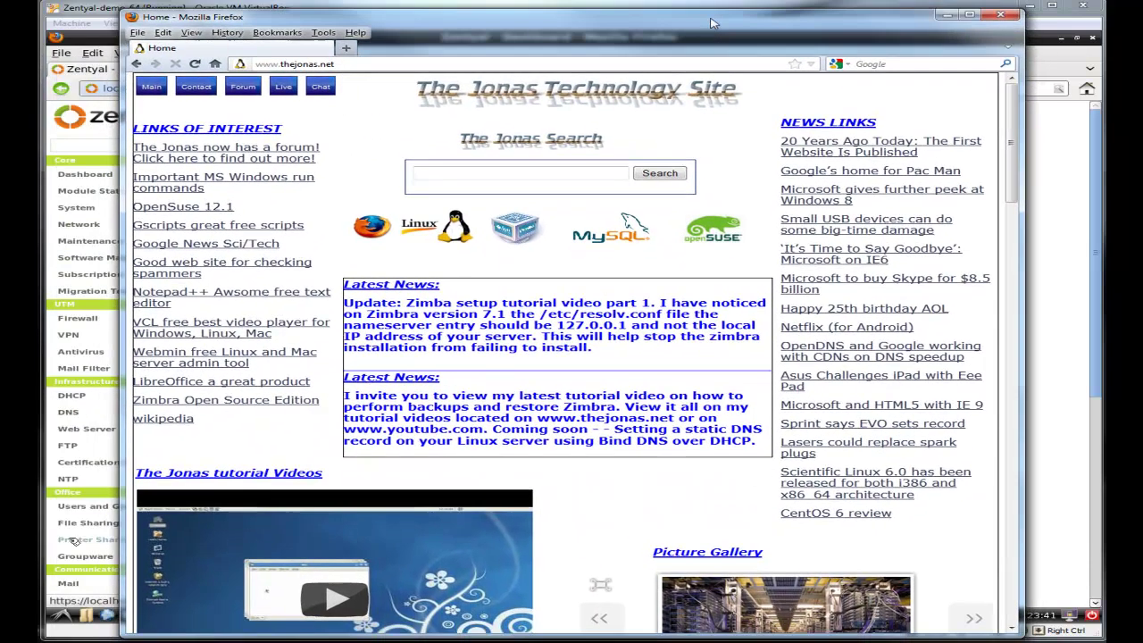
{"action": "left_click", "coordinate": [331, 63]}
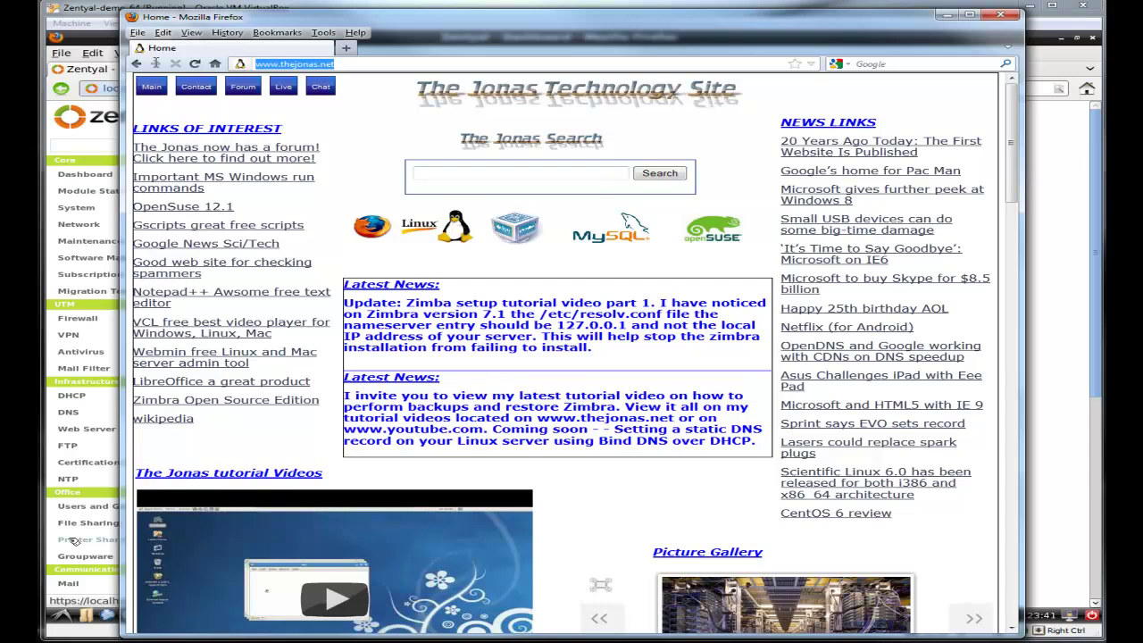
{"action": "type", "text": "https://"}
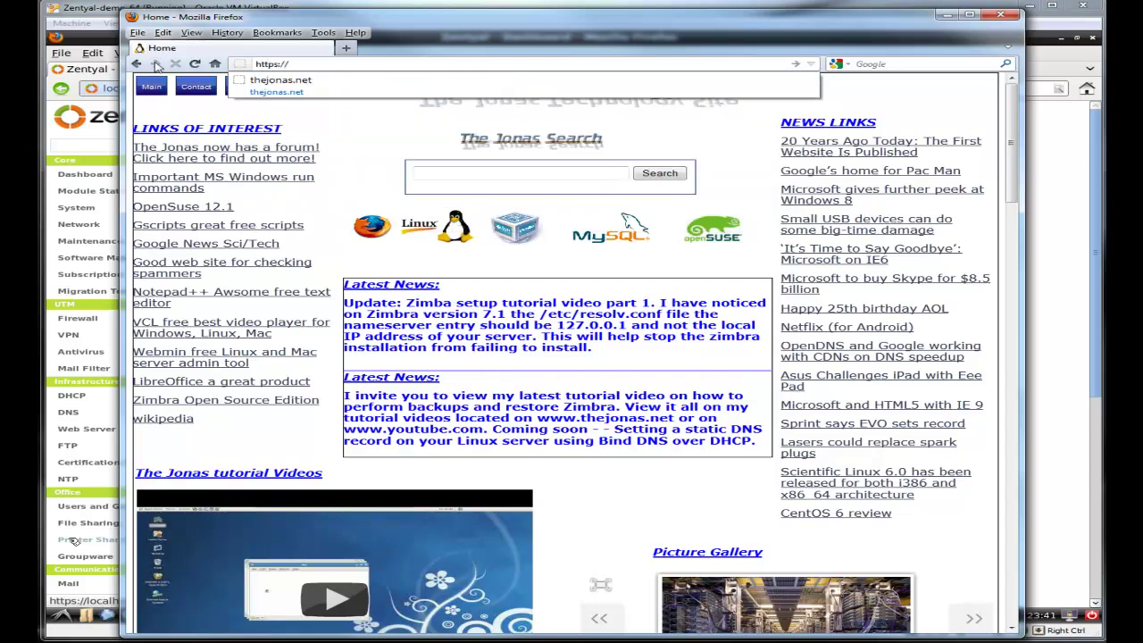
{"action": "type", "text": "10.0."}
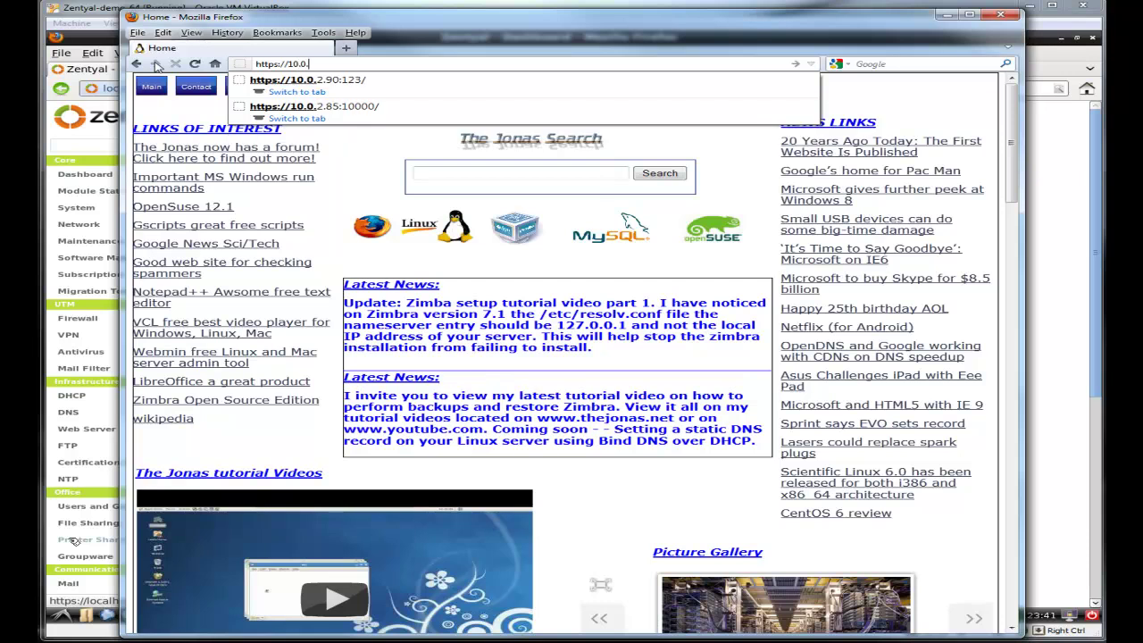
{"action": "type", "text": "2."}
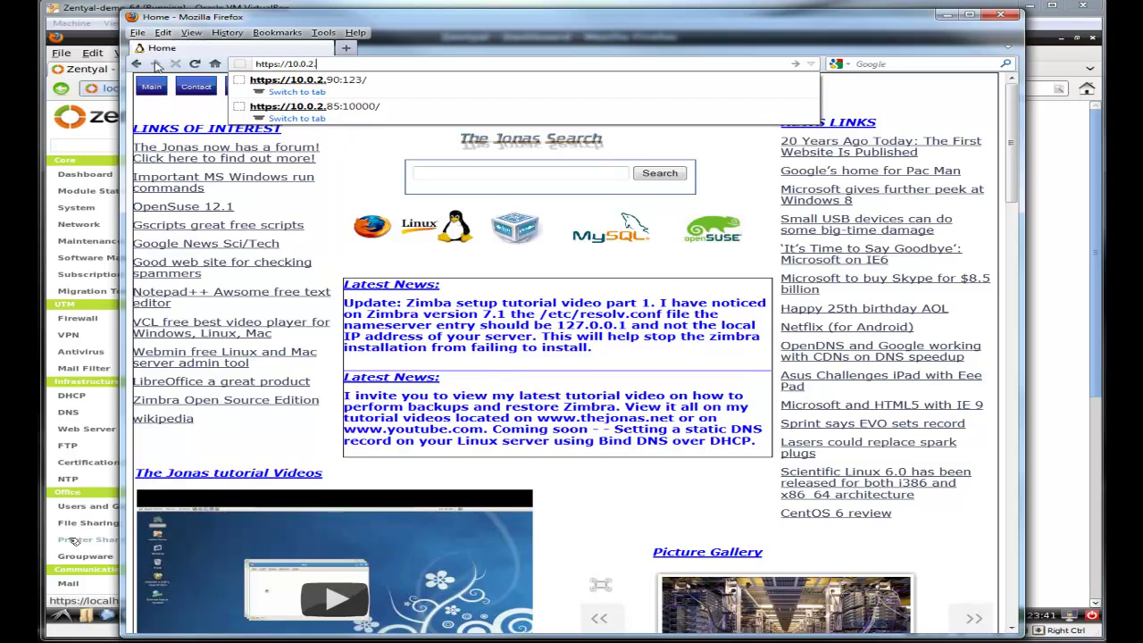
{"action": "type", "text": "90"}
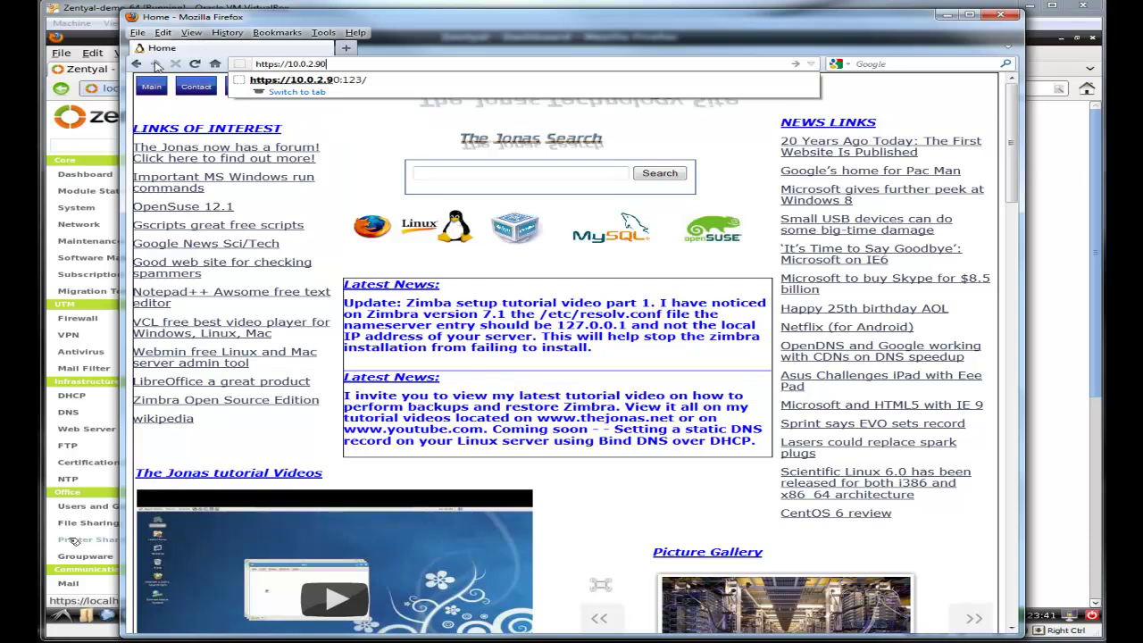
{"action": "type", "text": "/webac"}
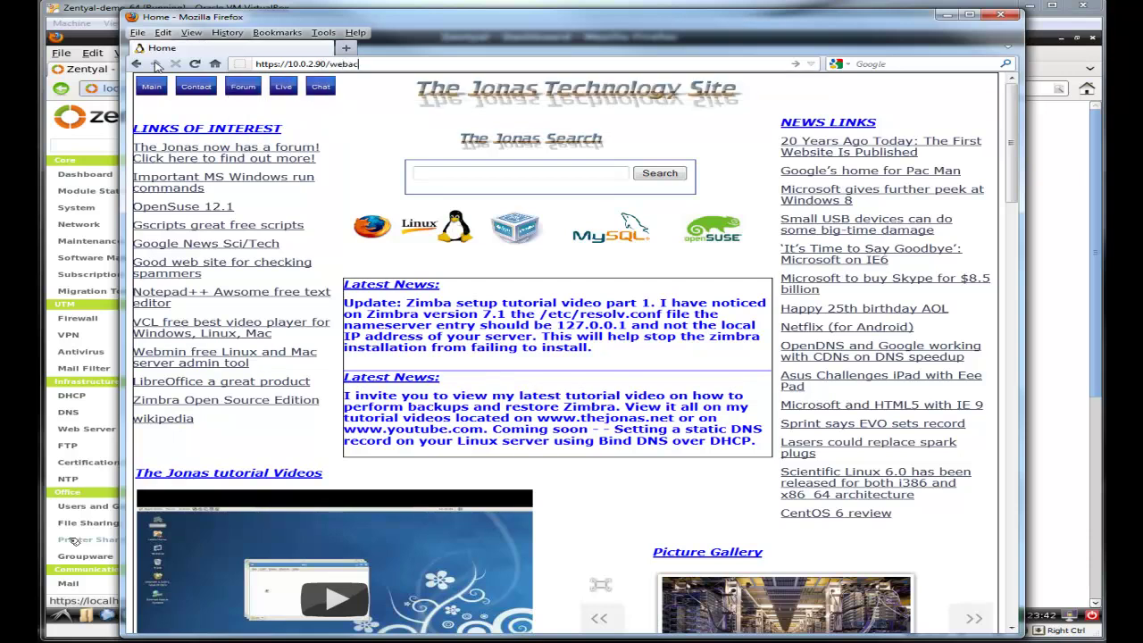
{"action": "type", "text": "cess"}
{"action": "key", "text": "Return"}
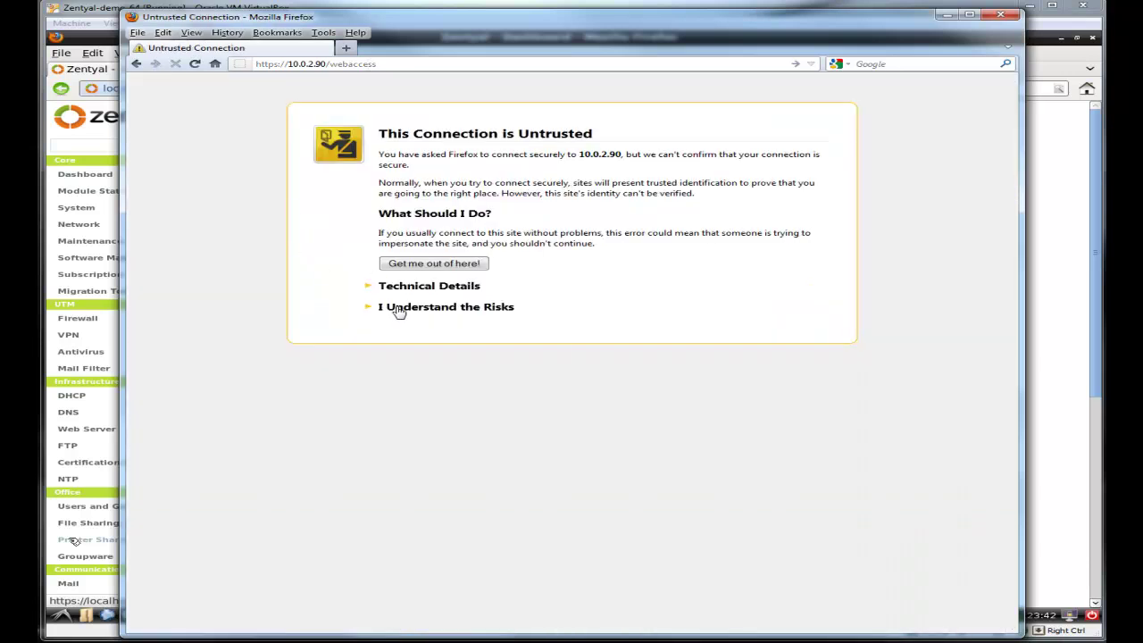
Step: Accept the risk and confirm a security exception for the server's self-signed certificate
{"action": "left_click", "coordinate": [395, 307]}
{"action": "left_click", "coordinate": [454, 386]}
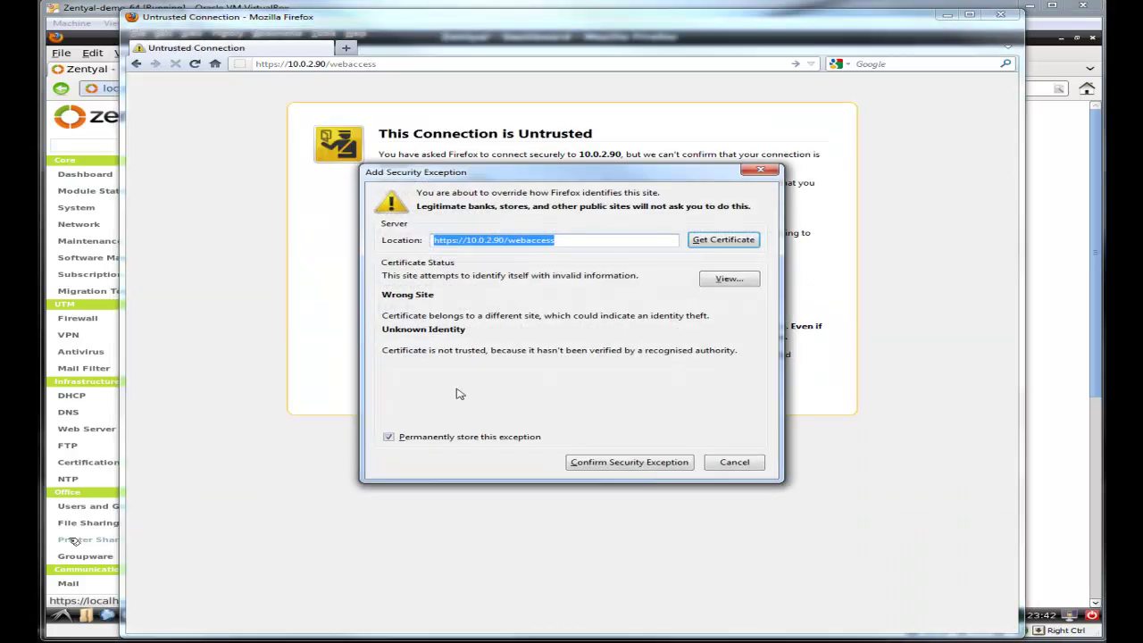
{"action": "left_click", "coordinate": [651, 463]}
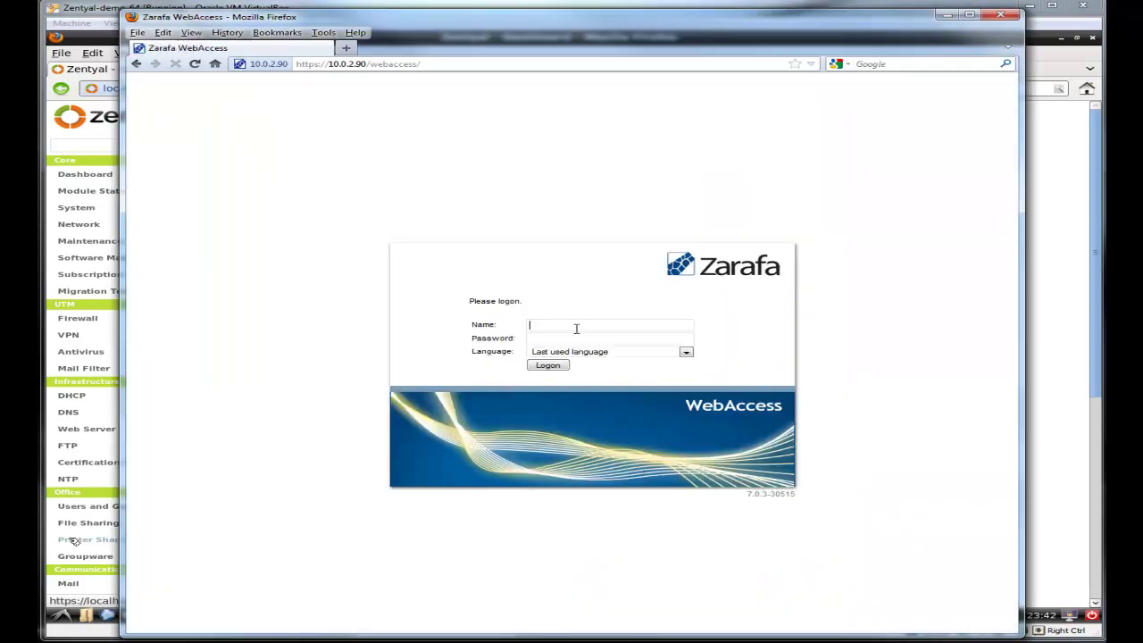
Step: Log in to WebAccess as the user in English (US) and dismiss the password prompt
{"action": "type", "text": "donald"}
{"action": "left_click", "coordinate": [686, 351]}
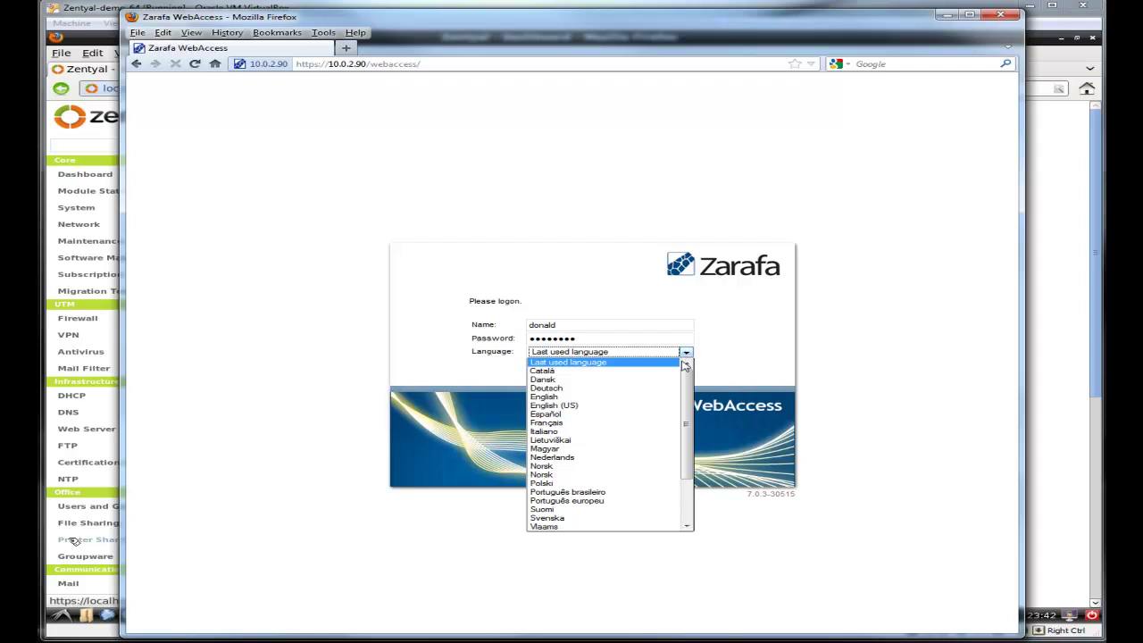
{"action": "left_click", "coordinate": [651, 406]}
{"action": "left_click", "coordinate": [553, 369]}
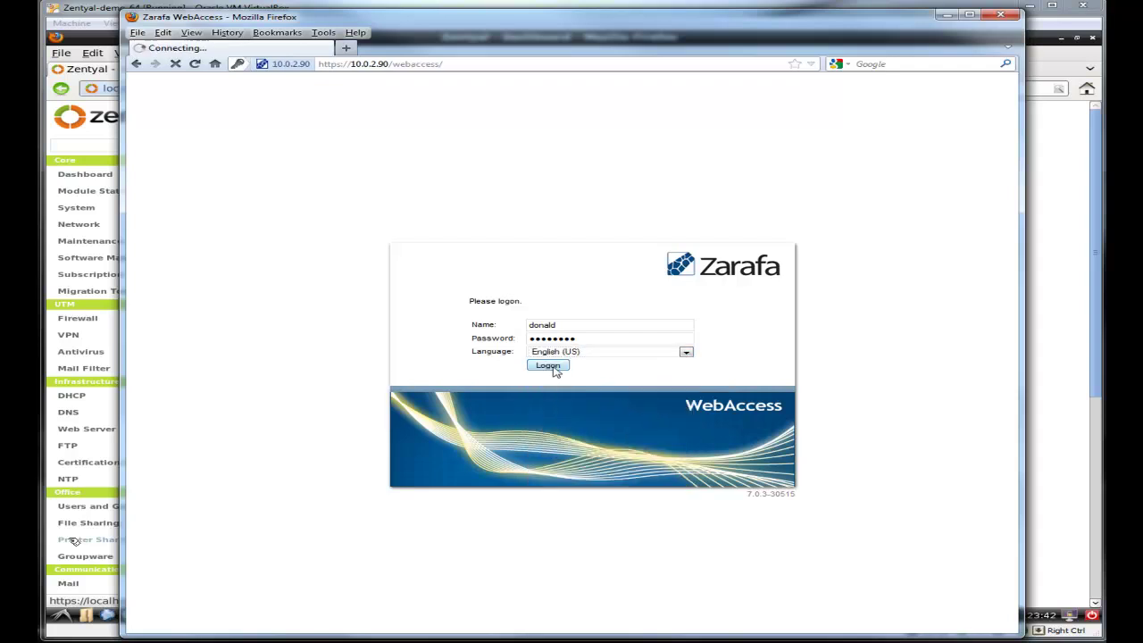
{"action": "left_click", "coordinate": [554, 92]}
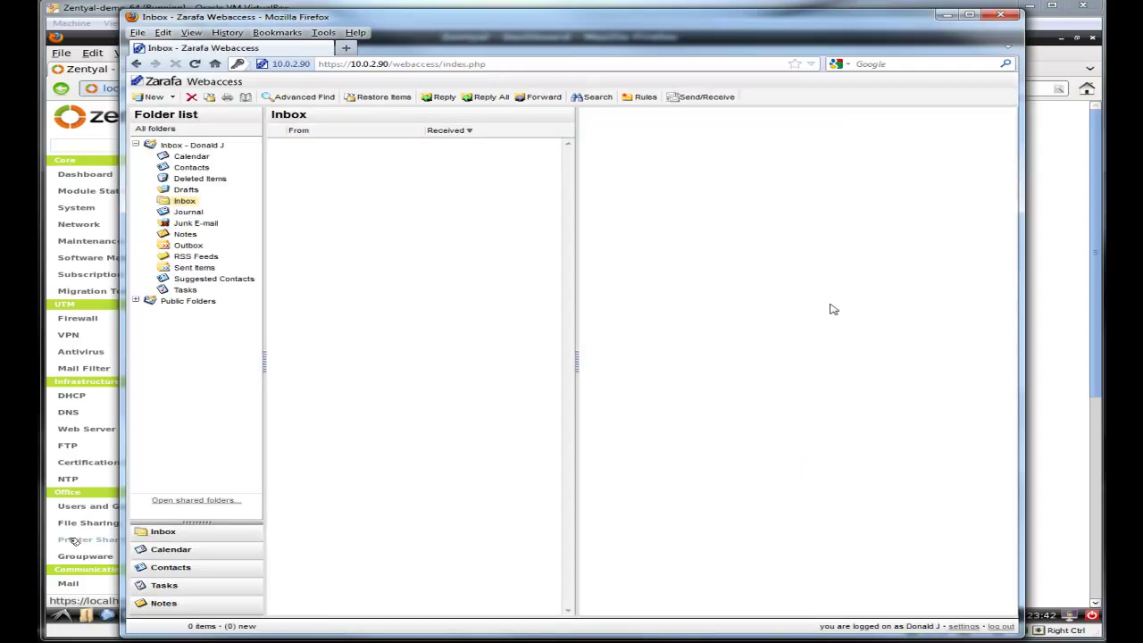
Step: Switch the WebAccess colour theme to classic in Settings and save
{"action": "left_click", "coordinate": [967, 626]}
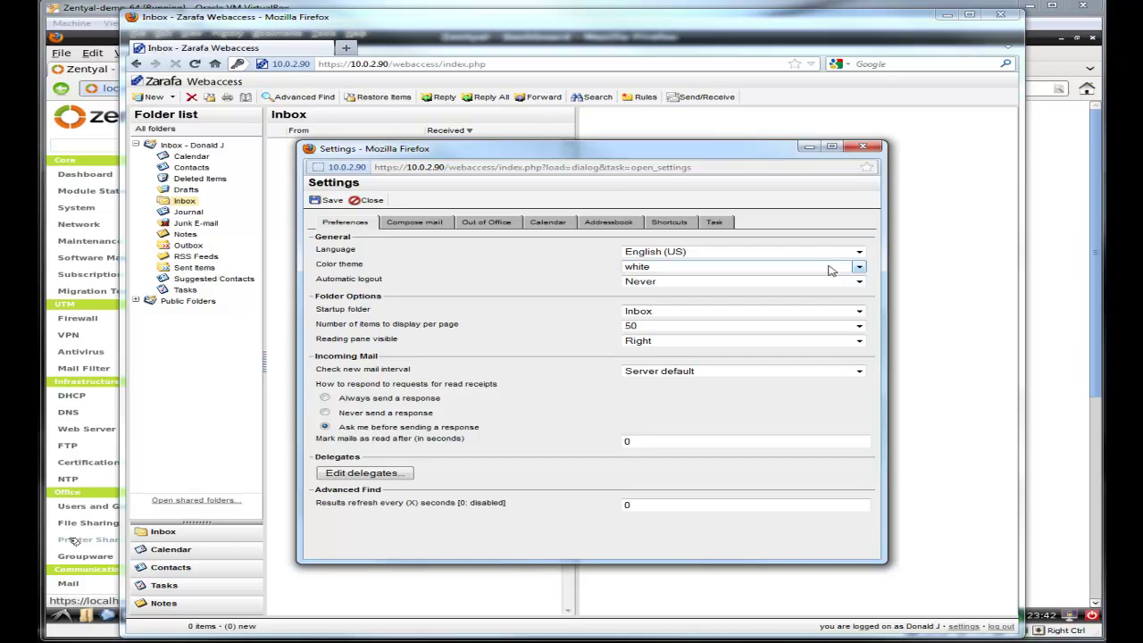
{"action": "left_click", "coordinate": [860, 269]}
{"action": "left_click", "coordinate": [856, 283]}
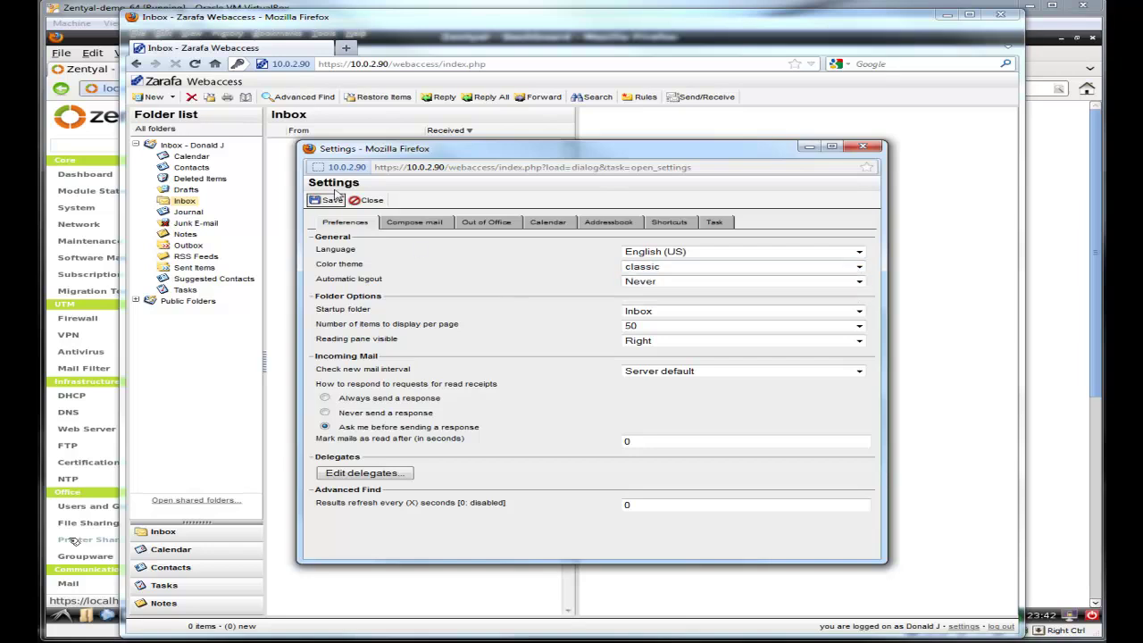
{"action": "left_click", "coordinate": [328, 201]}
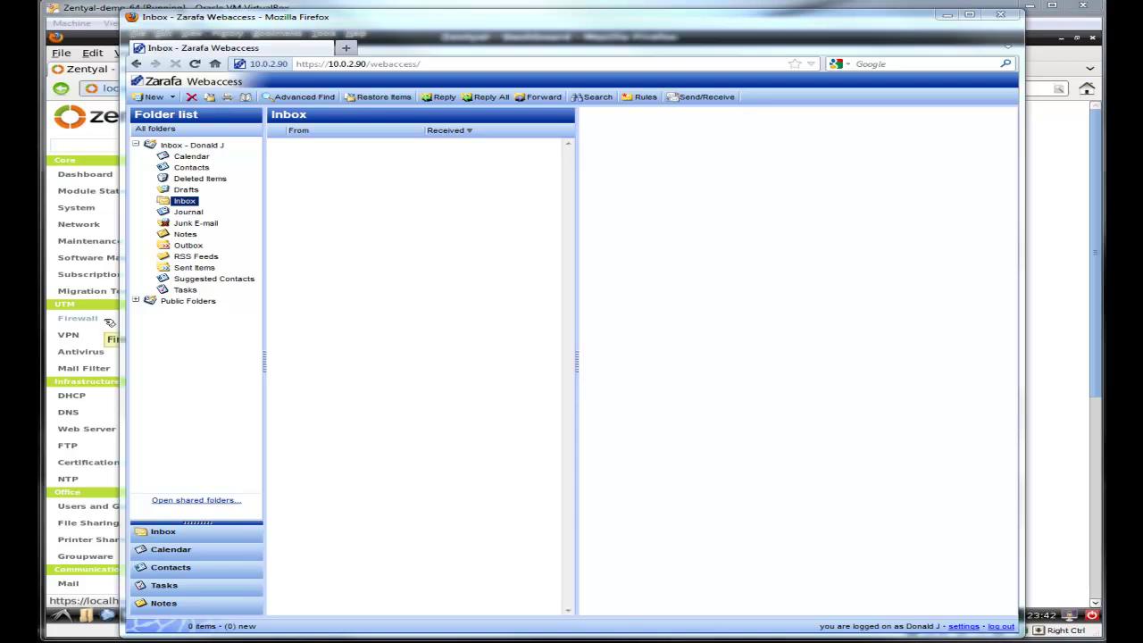
Step: Send a new e-mail to the test user's address with subject and body 123
{"action": "key", "text": "ctrl+alt+n"}
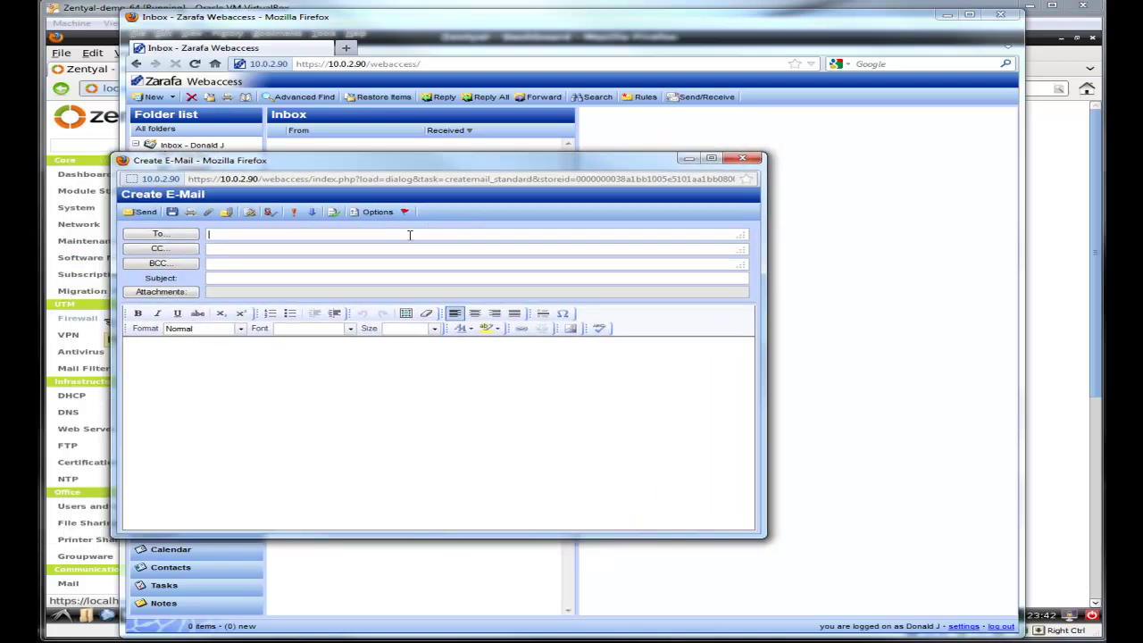
{"action": "type", "text": "test@myte"}
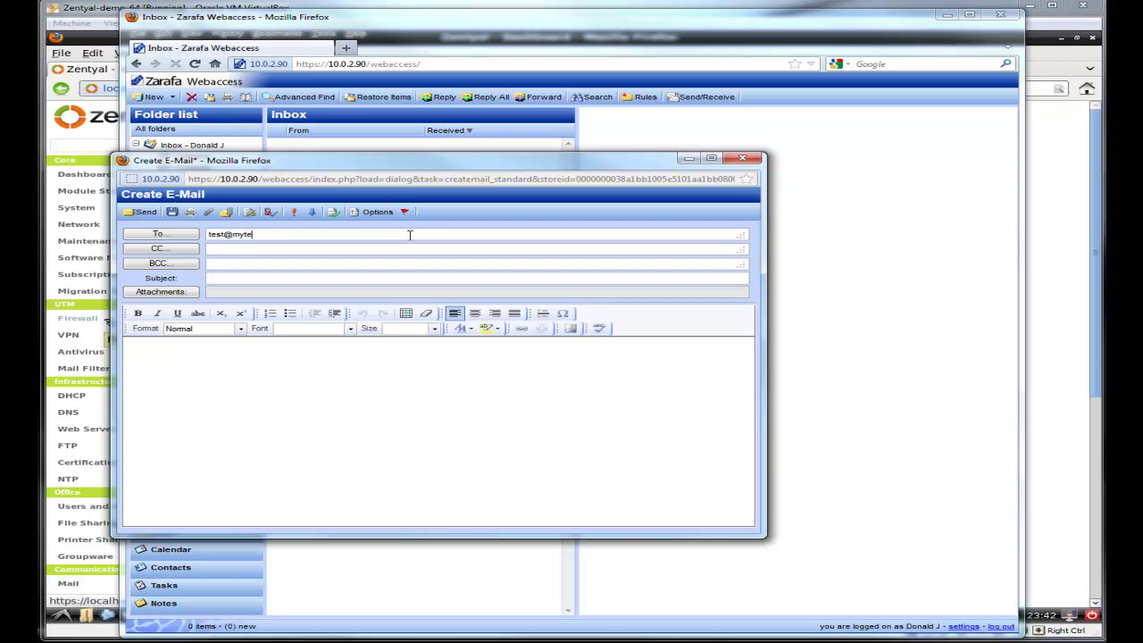
{"action": "type", "text": "st.local"}
{"action": "left_click", "coordinate": [353, 273]}
{"action": "type", "text": "123"}
{"action": "left_click", "coordinate": [331, 380]}
{"action": "type", "text": "123"}
{"action": "left_click", "coordinate": [150, 217]}
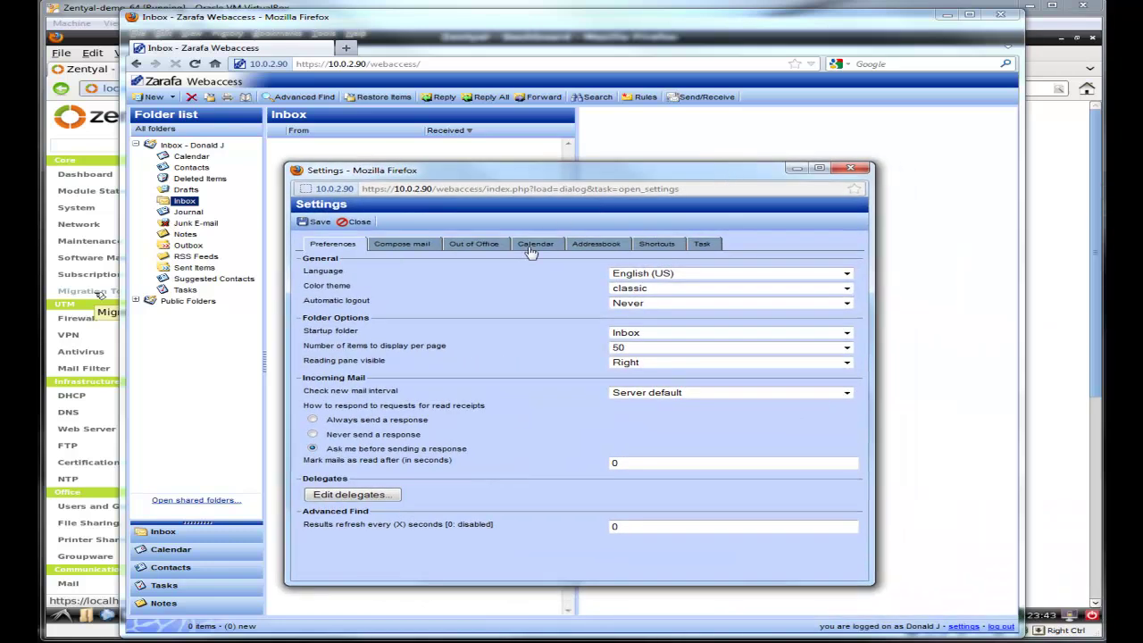
Step: Browse the Out of Office, Compose mail and Calendar settings, then close Settings unsaved
{"action": "left_click", "coordinate": [472, 247]}
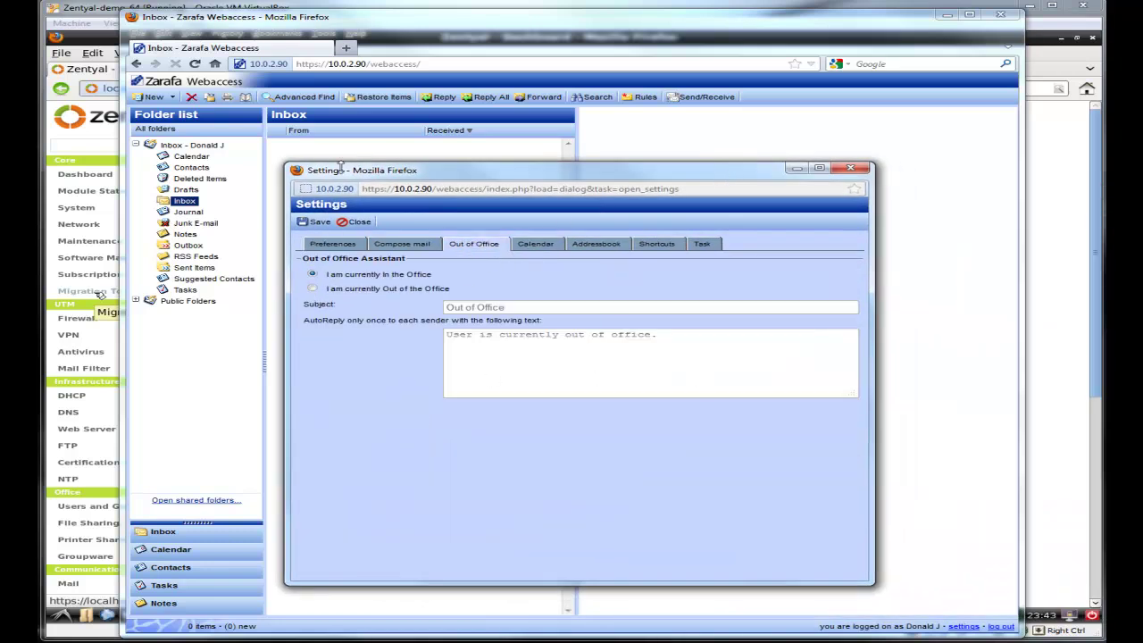
{"action": "left_click", "coordinate": [414, 248]}
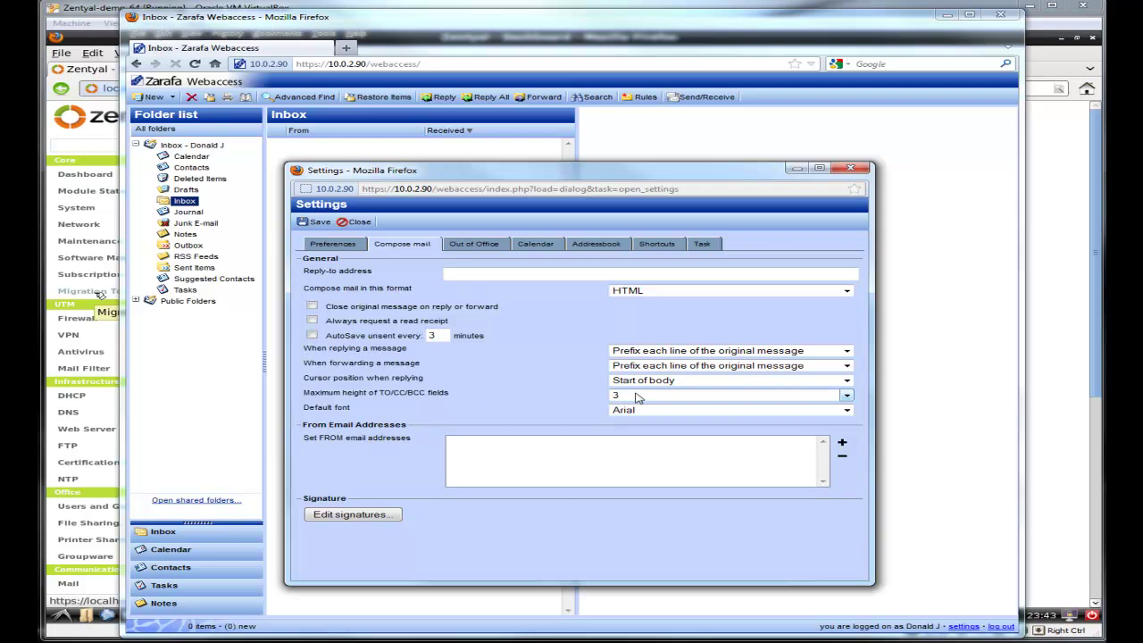
{"action": "left_click", "coordinate": [546, 247]}
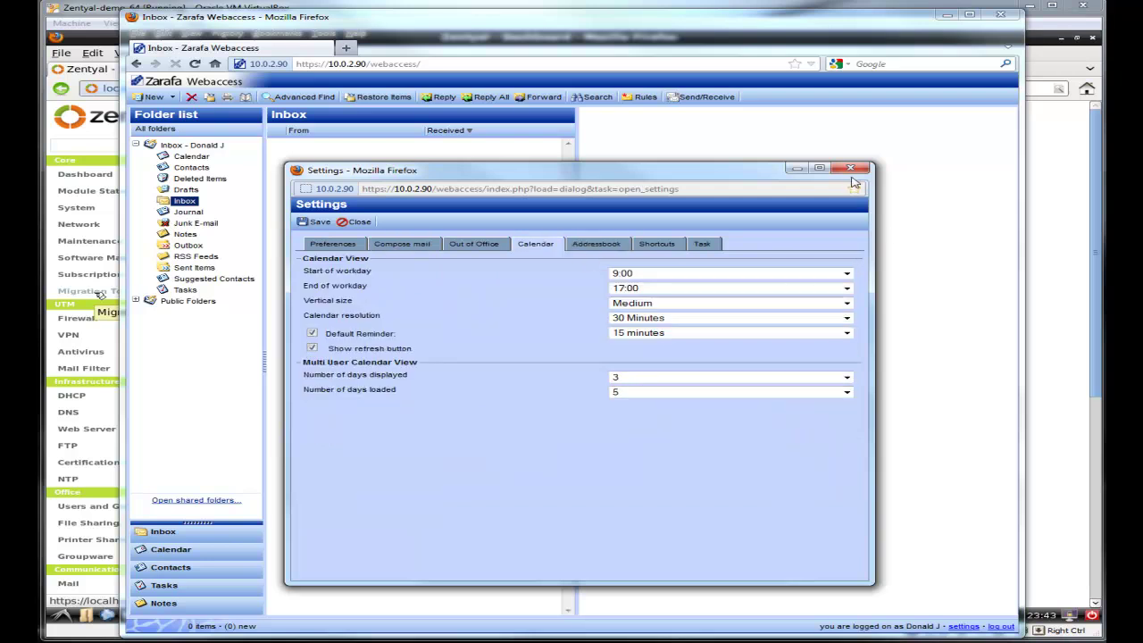
{"action": "left_click", "coordinate": [850, 169]}
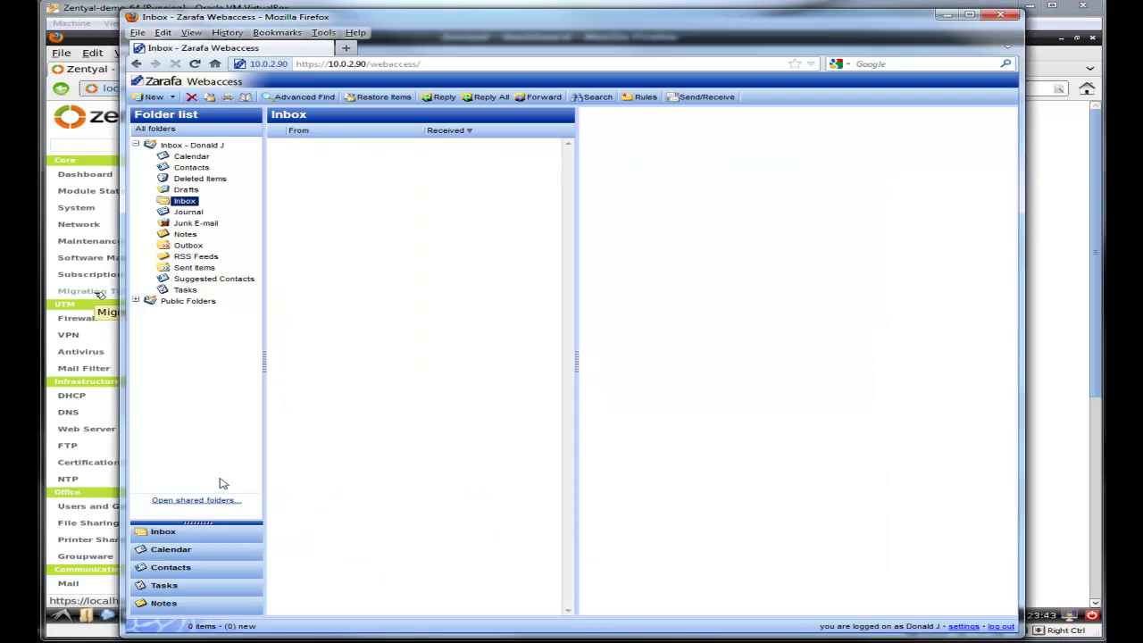
Step: Inspect the Calendar folder's Permissions, cancel without changes, and return to the Inbox
{"action": "left_click", "coordinate": [190, 553]}
{"action": "right_click", "coordinate": [189, 257]}
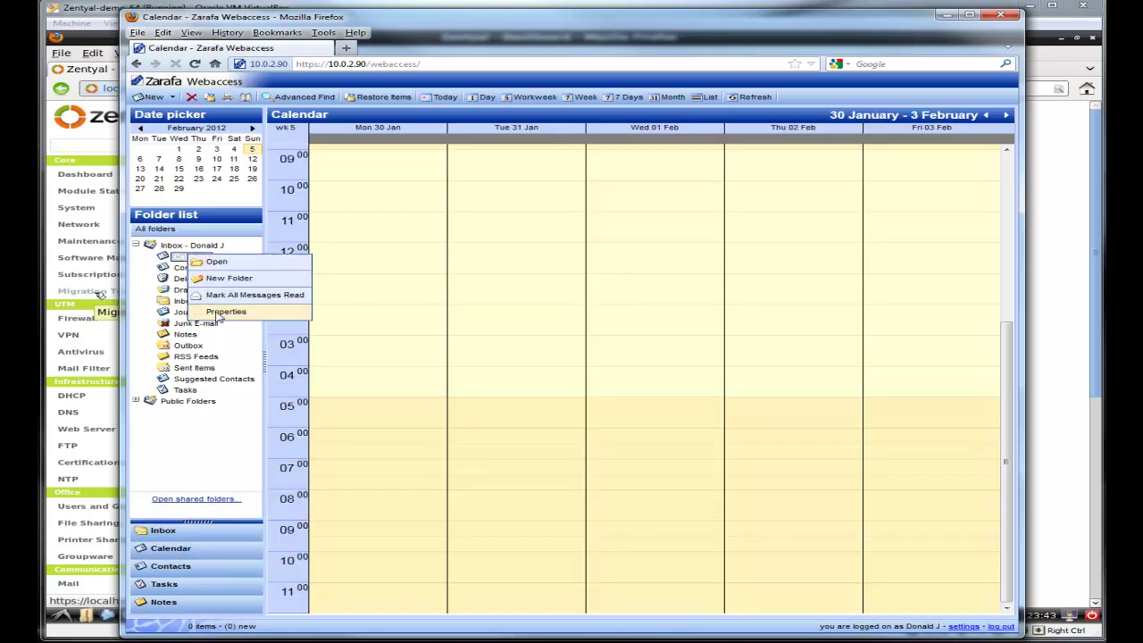
{"action": "left_click", "coordinate": [228, 314]}
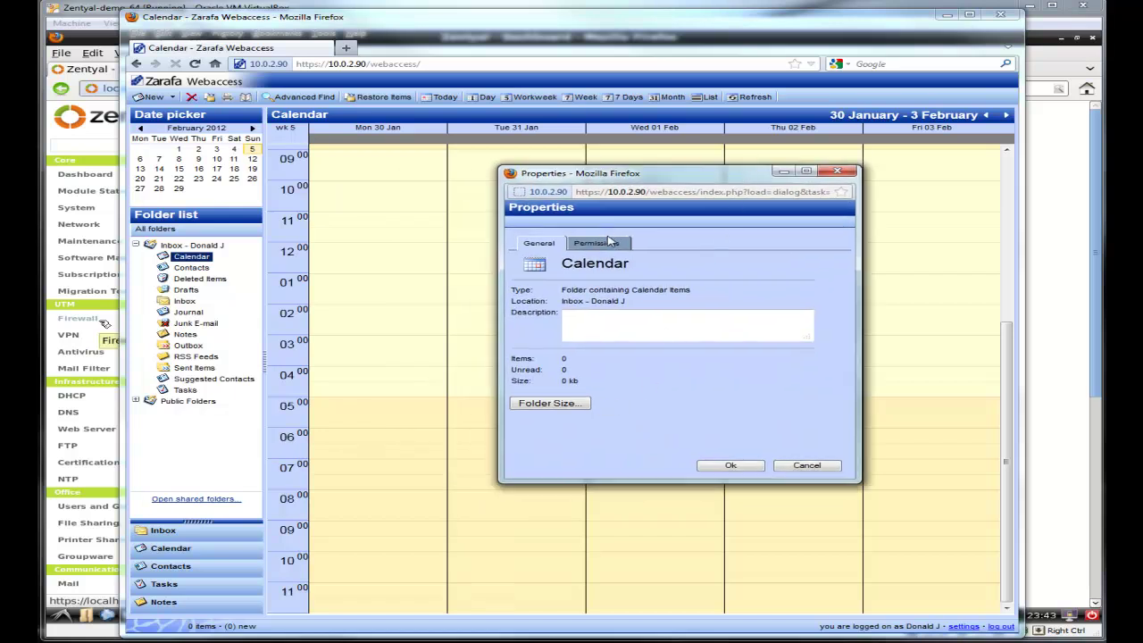
{"action": "left_click", "coordinate": [597, 243]}
{"action": "left_click", "coordinate": [760, 309]}
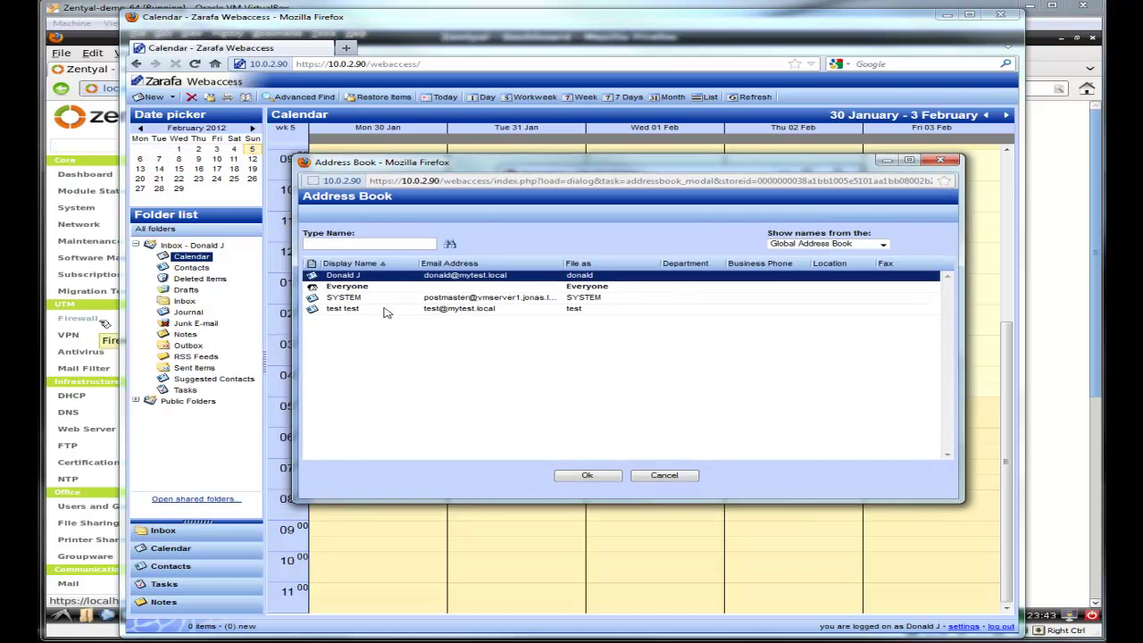
{"action": "left_click", "coordinate": [668, 476]}
{"action": "left_click", "coordinate": [808, 467]}
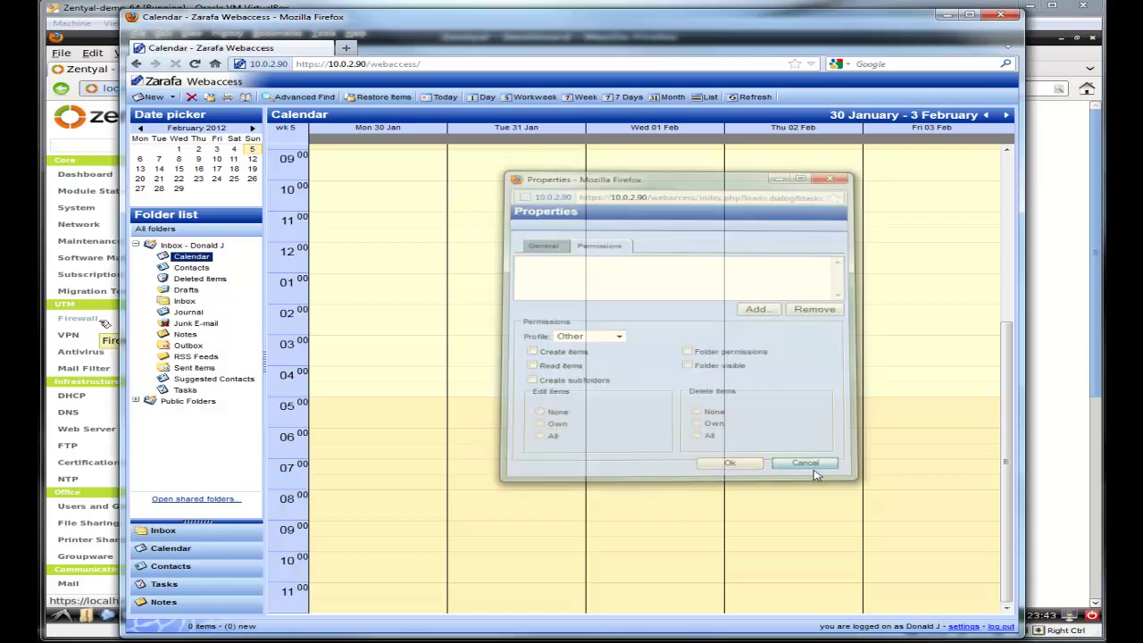
{"action": "left_click", "coordinate": [164, 532]}
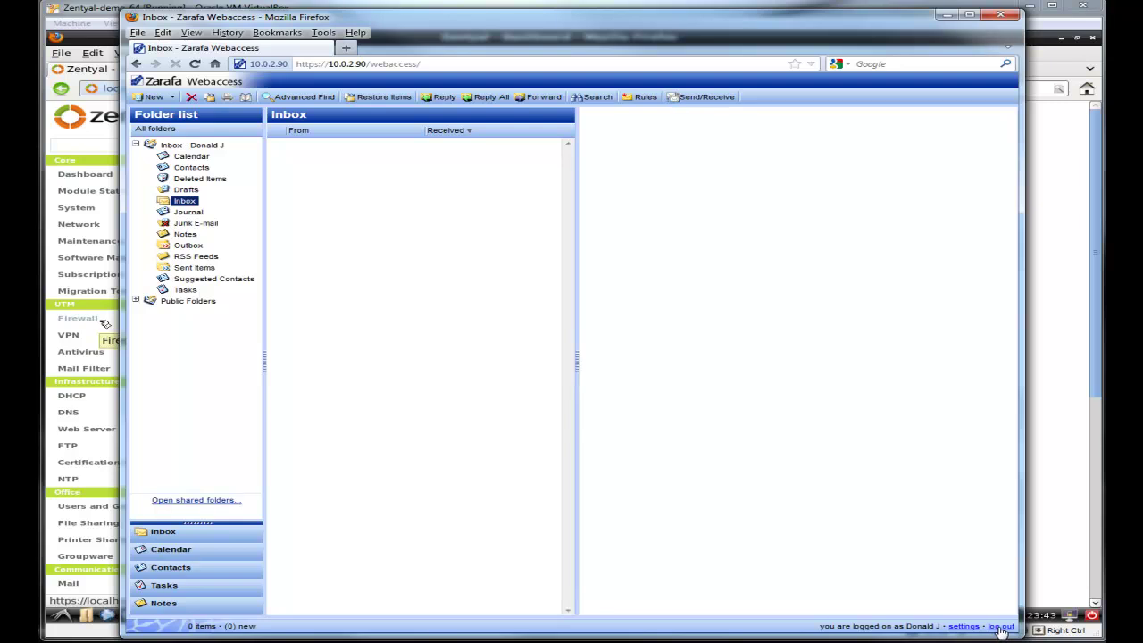
Step: Log out, log back in as the test user to see the 123 message, then log out
{"action": "left_click", "coordinate": [1001, 628]}
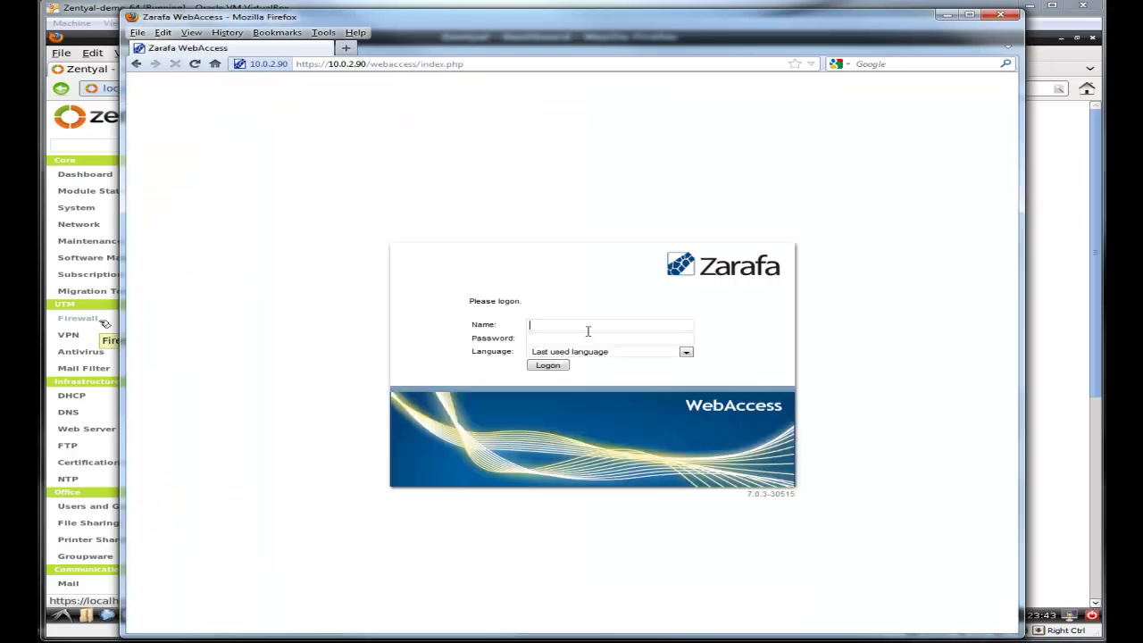
{"action": "type", "text": "test"}
{"action": "key", "text": "Return"}
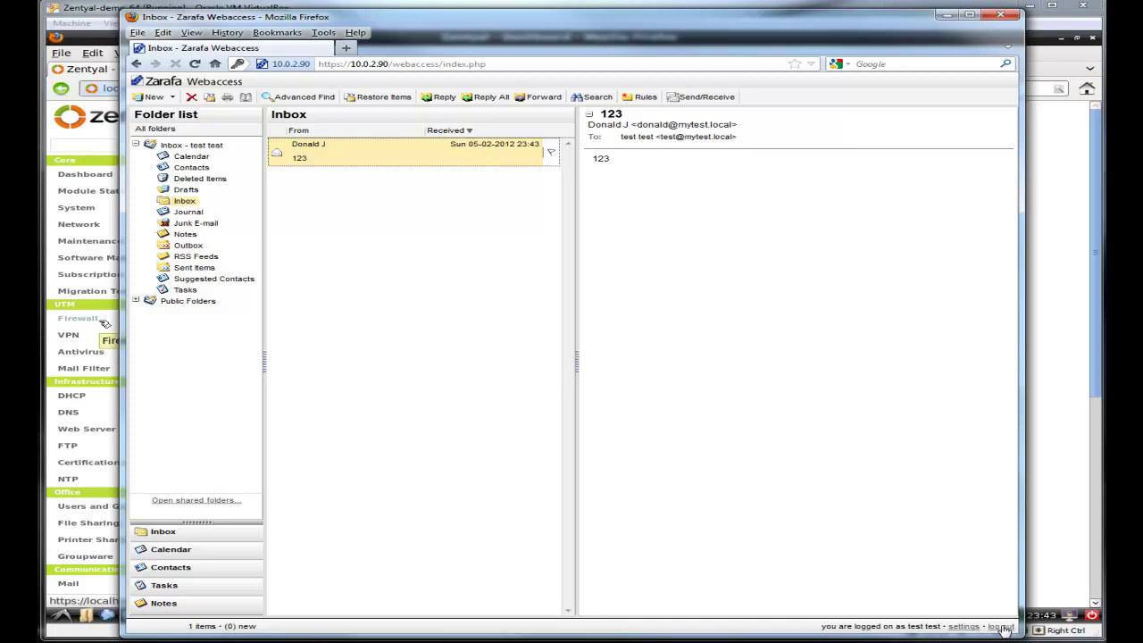
{"action": "left_click", "coordinate": [1002, 627]}
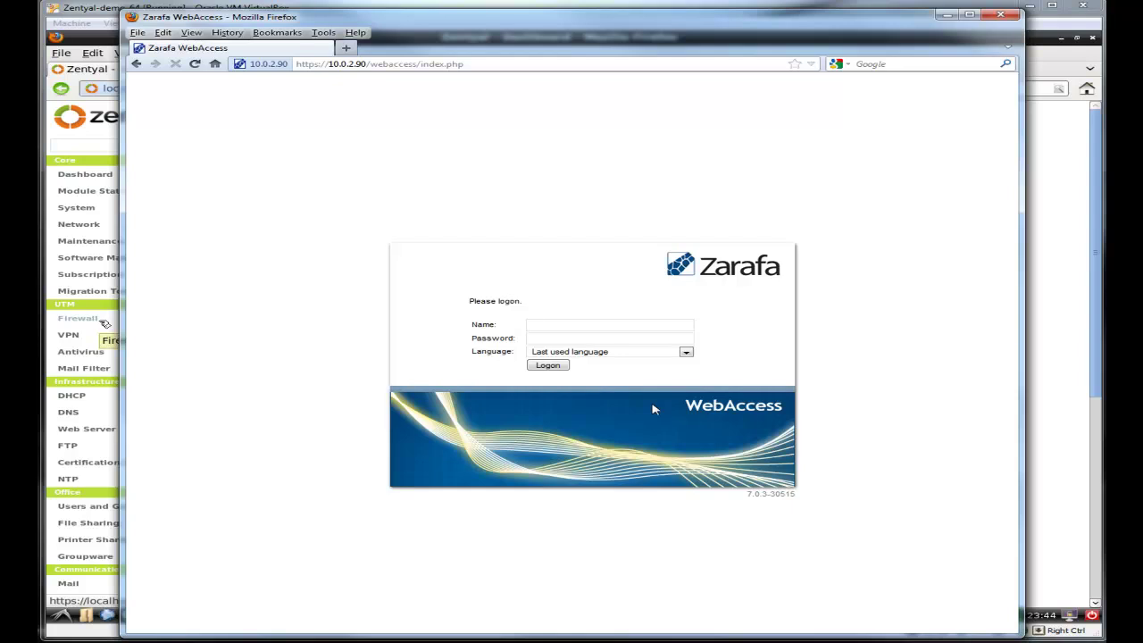
Step: Select the server address 10.0.2.90 in the address bar and focus the logon name field
{"action": "left_click_drag", "start_coordinate": [326, 64], "coordinate": [367, 64]}
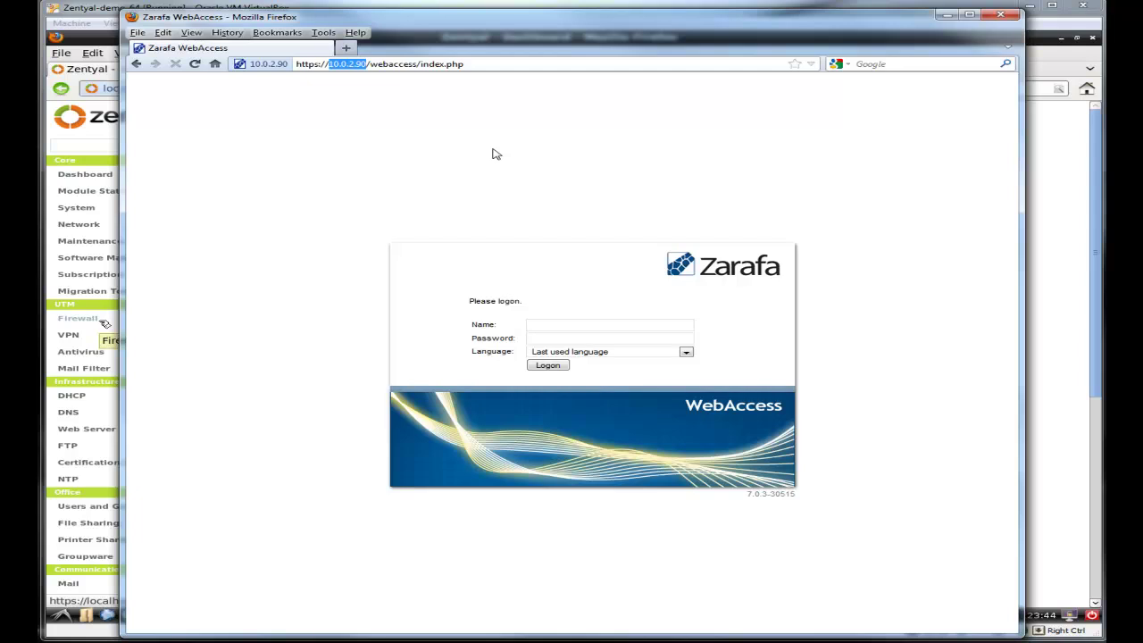
{"action": "left_click", "coordinate": [560, 324]}
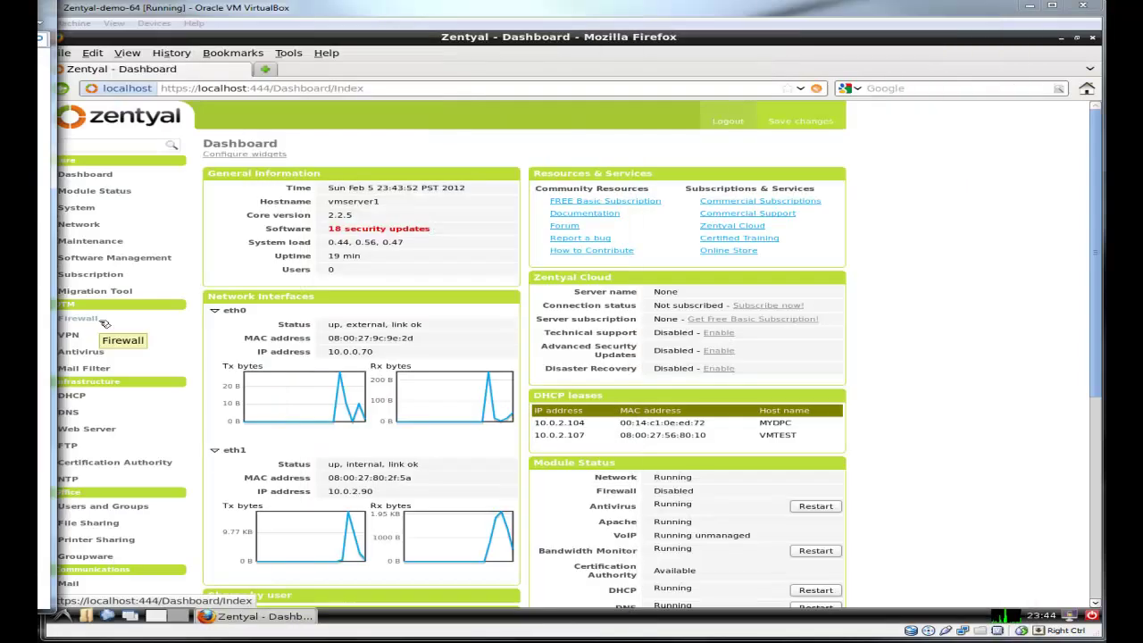
Step: View the Users and Groups > LDAP Settings information in Zentyal, then minimize the browser
{"action": "key", "text": "alt+Tab"}
{"action": "left_click", "coordinate": [100, 505]}
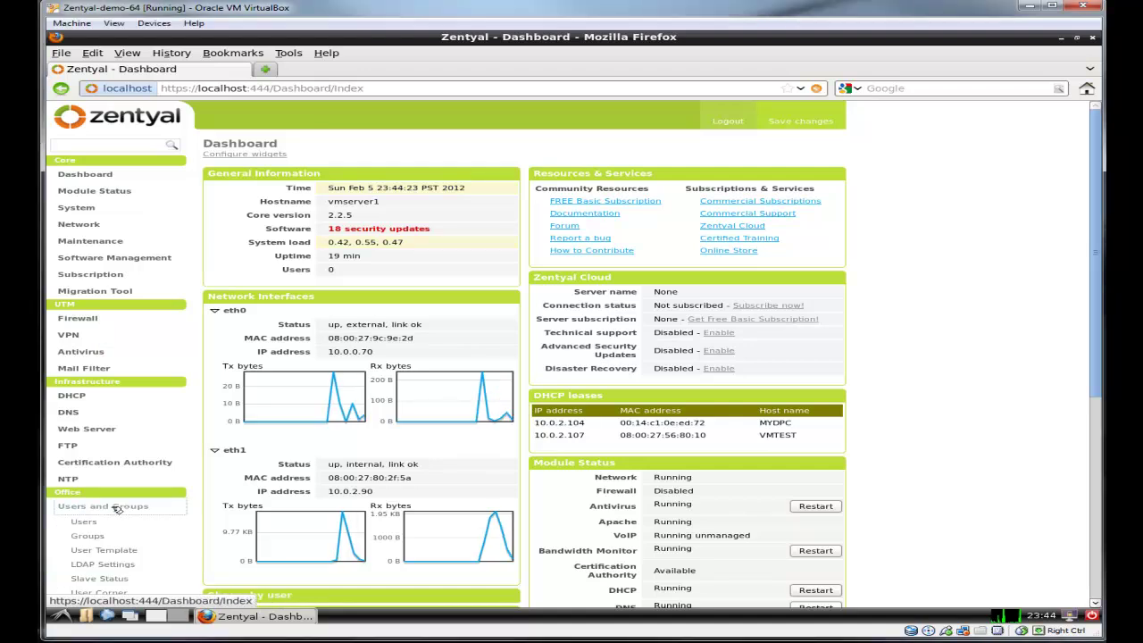
{"action": "left_click", "coordinate": [103, 563]}
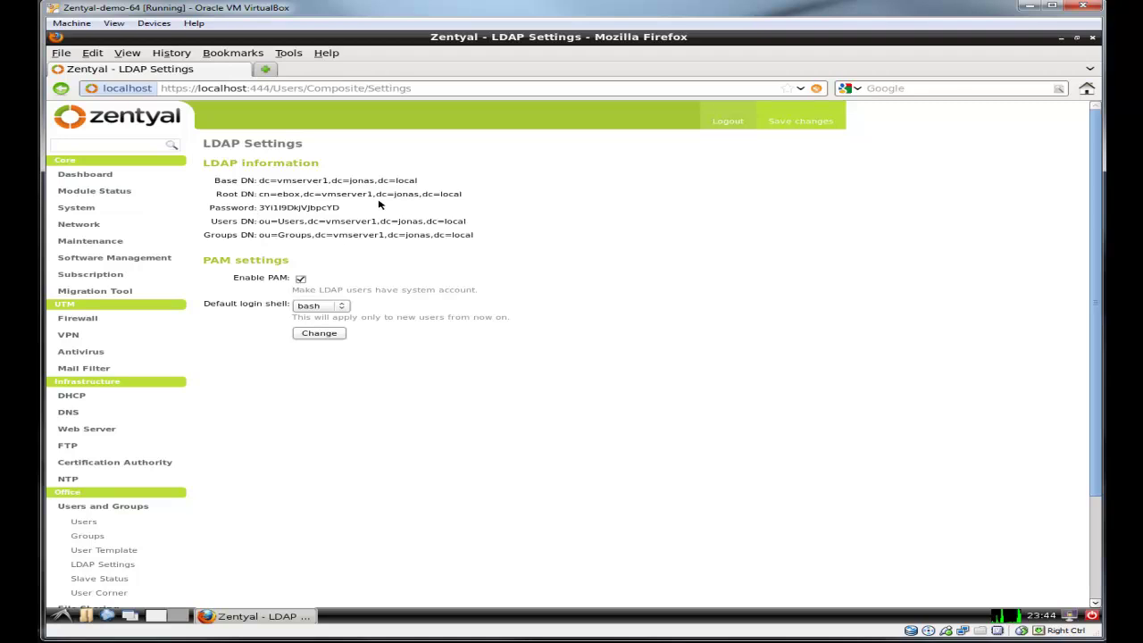
{"action": "left_click_drag", "start_coordinate": [482, 237], "coordinate": [214, 177]}
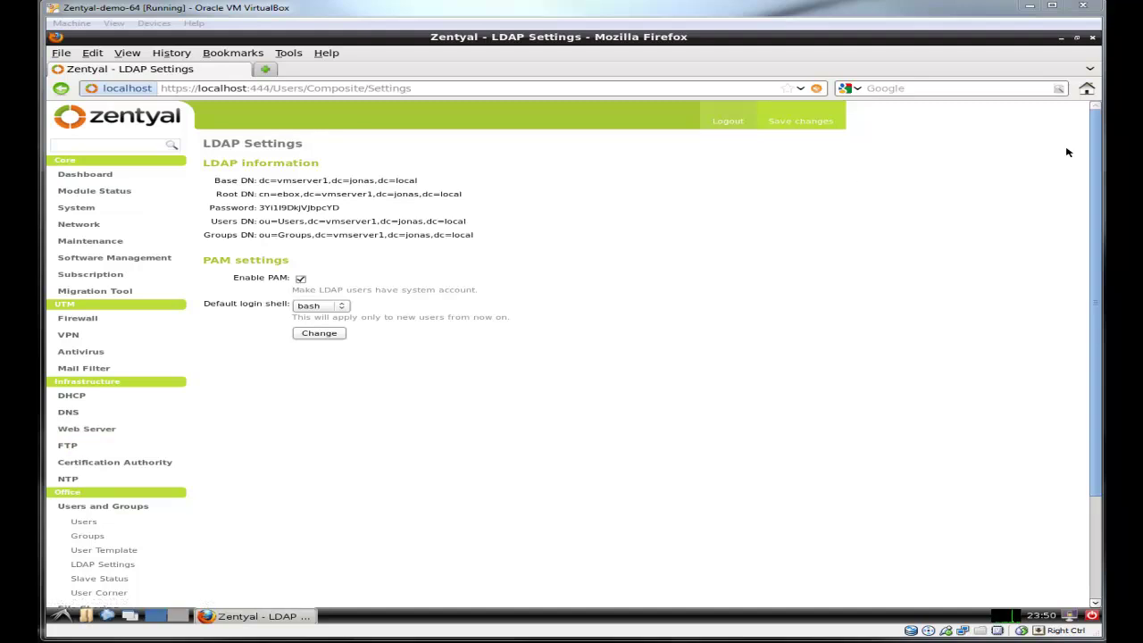
{"action": "left_click", "coordinate": [1062, 38]}
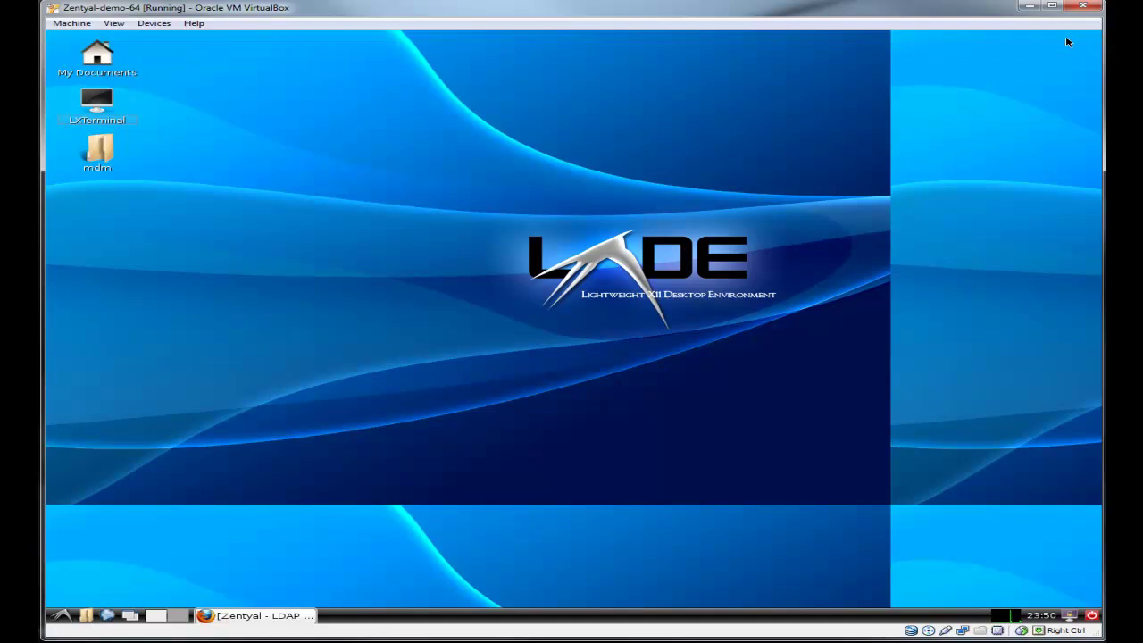
Step: Open the folder /usr/share/zarafa-webaccess/plugins in the file manager
{"action": "left_click", "coordinate": [97, 152]}
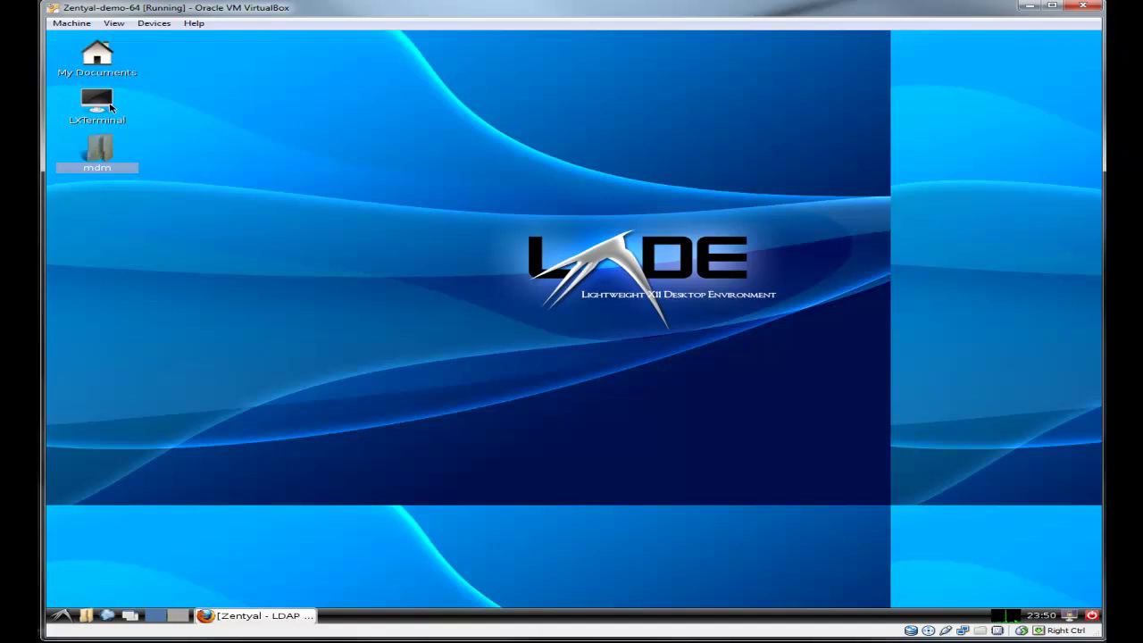
{"action": "double_click", "coordinate": [97, 103]}
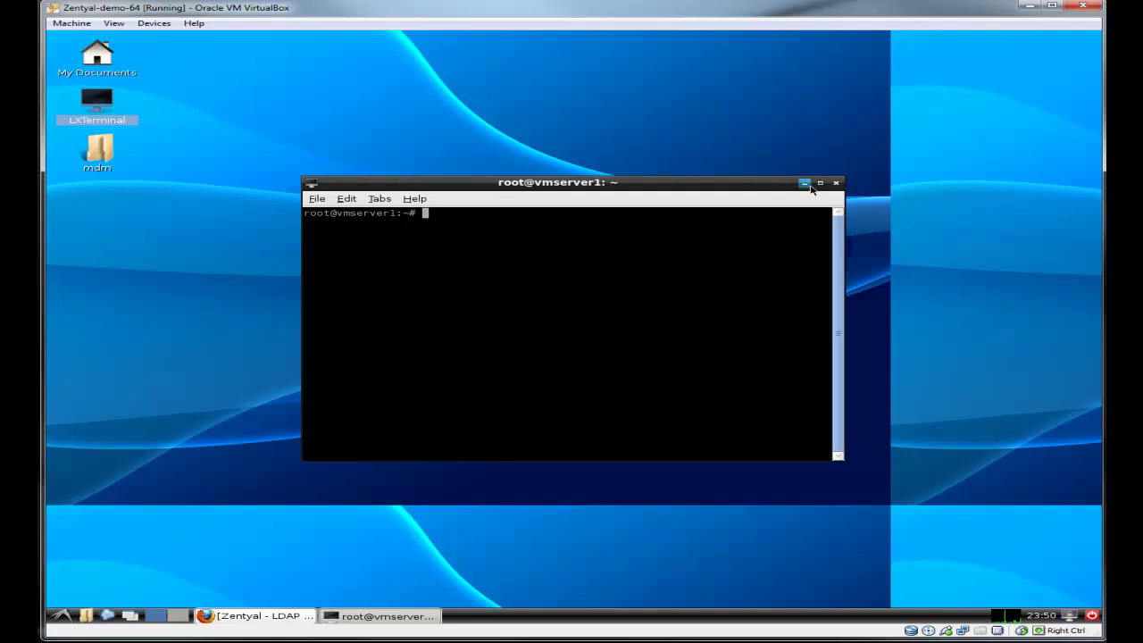
{"action": "left_click", "coordinate": [835, 183]}
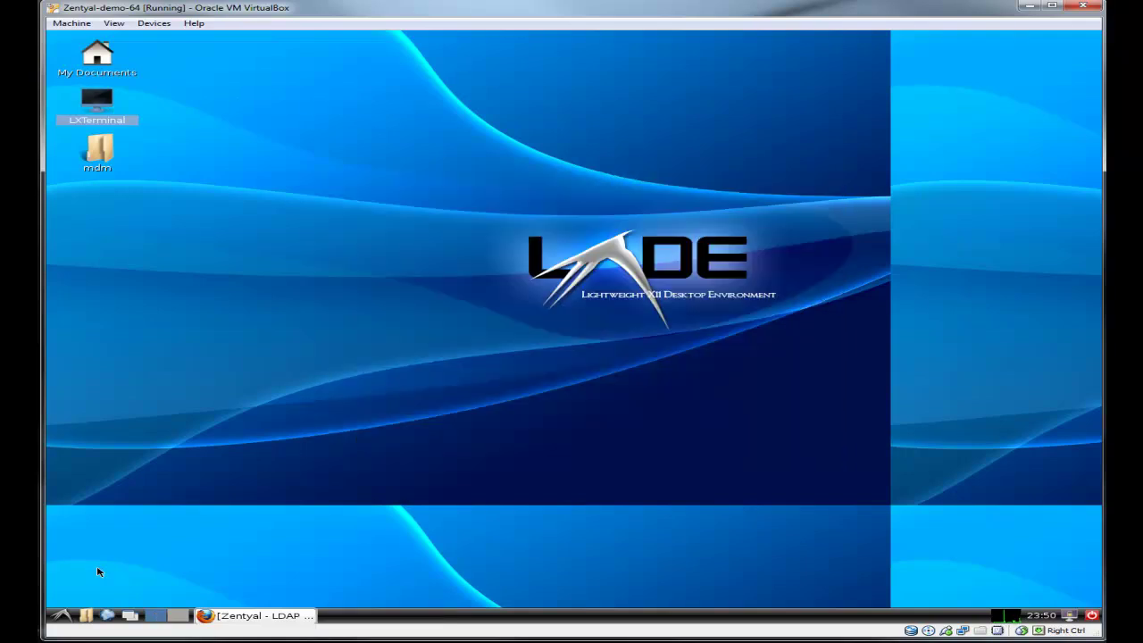
{"action": "left_click", "coordinate": [86, 616]}
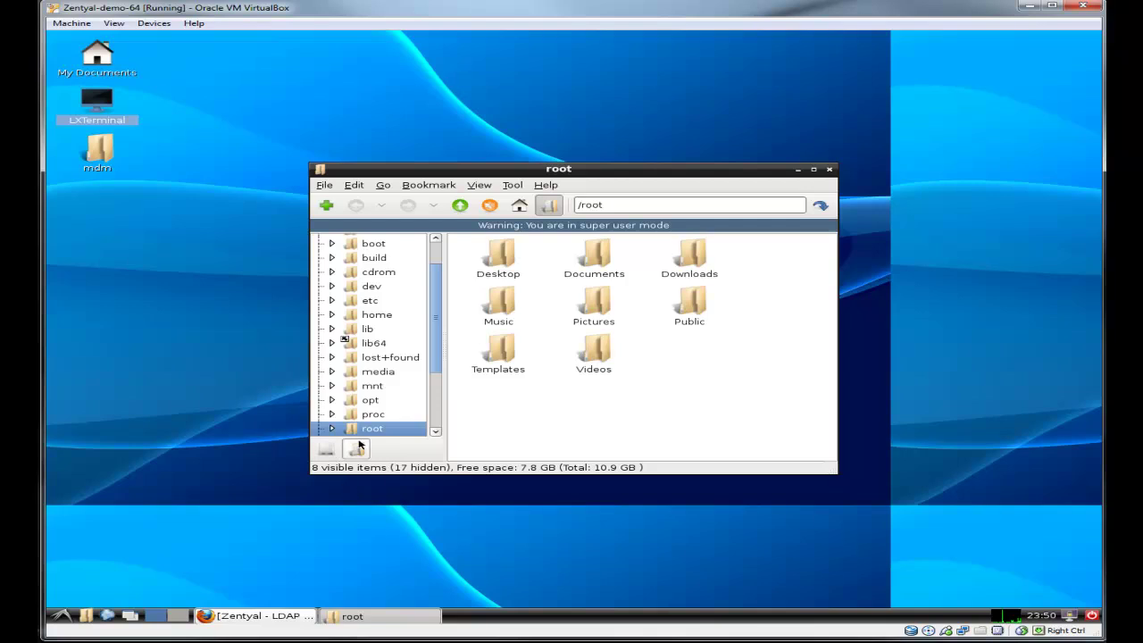
{"action": "scroll", "coordinate": [402, 386], "scroll_direction": "down", "scroll_amount": 3}
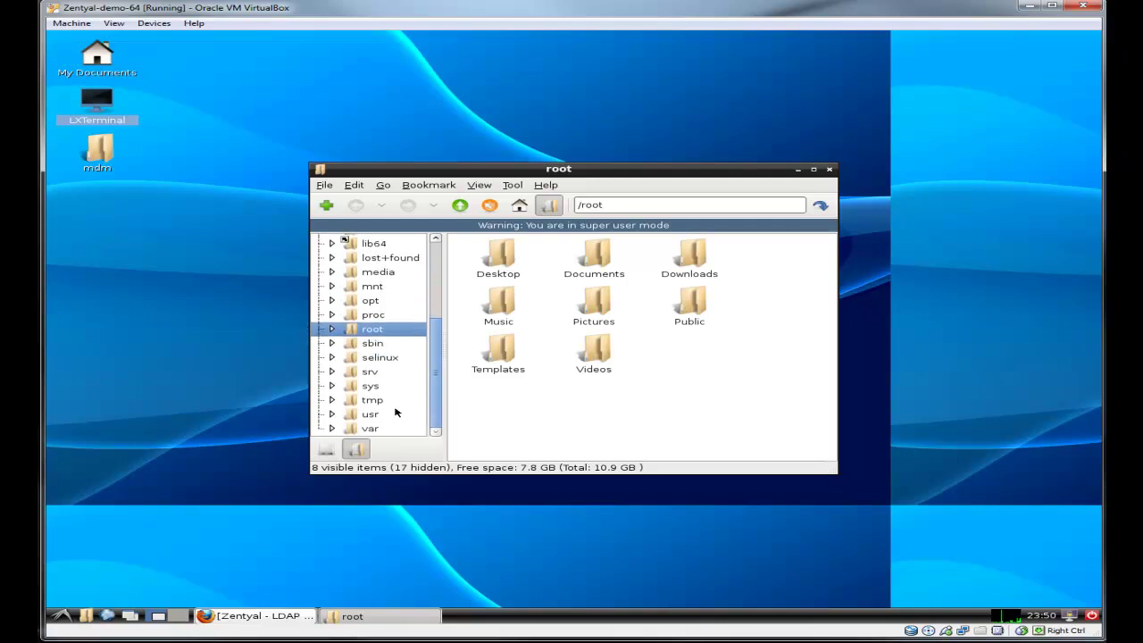
{"action": "left_click", "coordinate": [371, 415]}
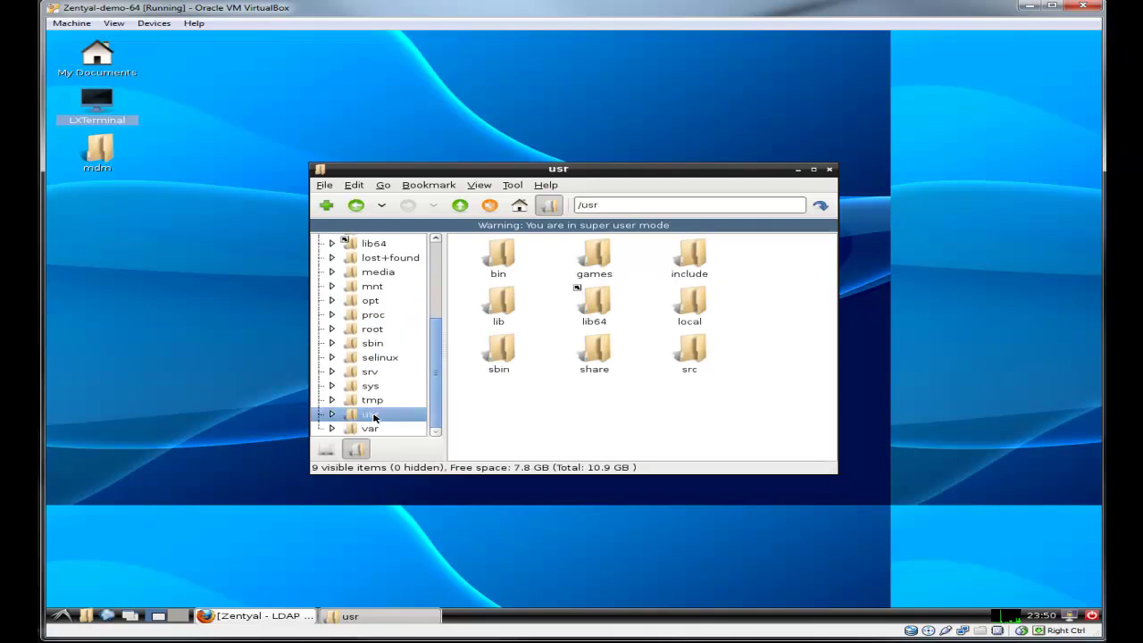
{"action": "double_click", "coordinate": [604, 354]}
{"action": "left_click", "coordinate": [603, 354]}
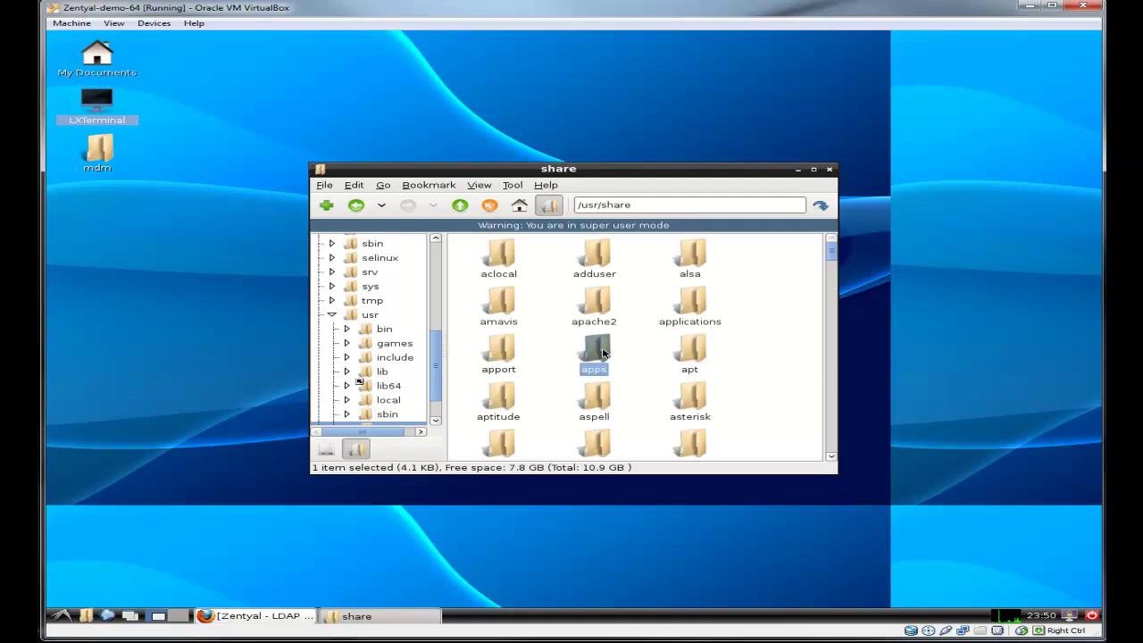
{"action": "type", "text": "z"}
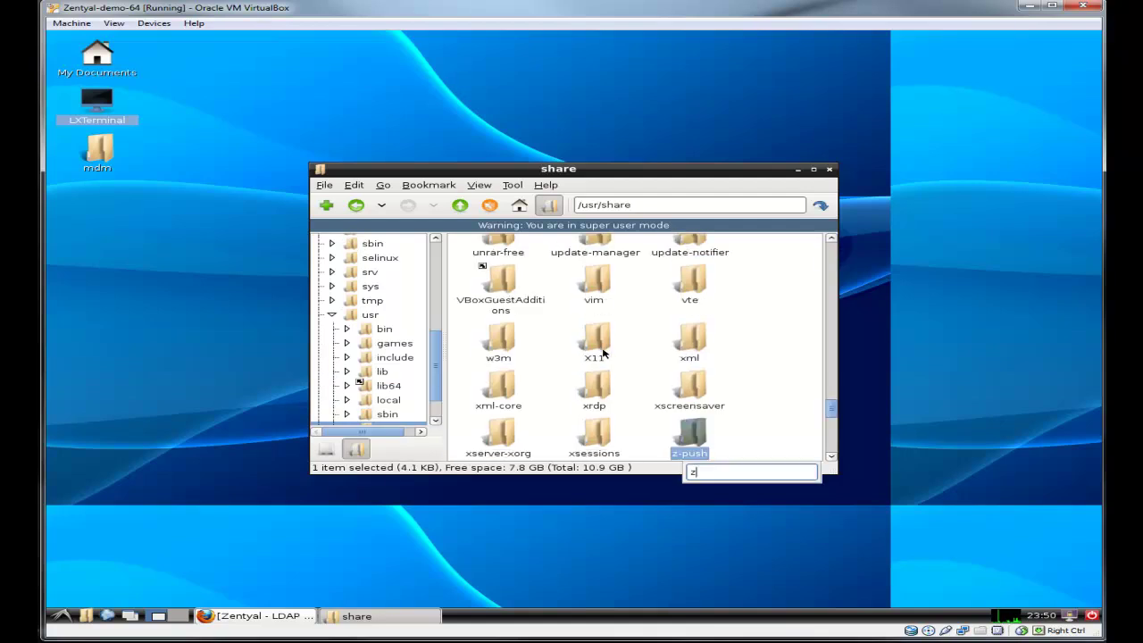
{"action": "key", "text": "Down"}
{"action": "key", "text": "Down"}
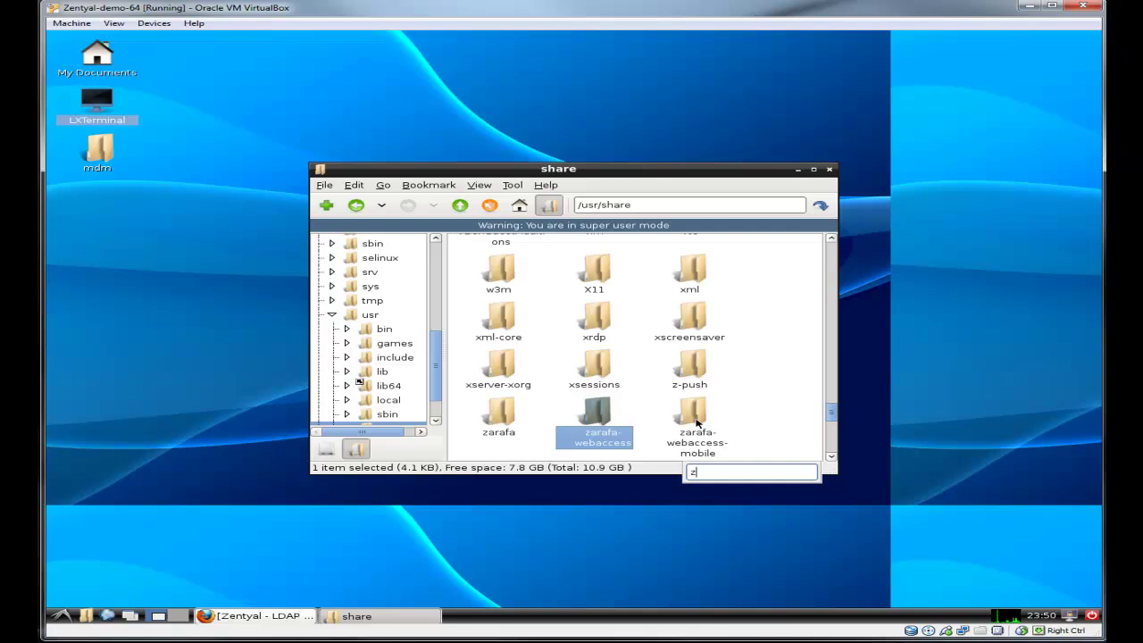
{"action": "double_click", "coordinate": [598, 414]}
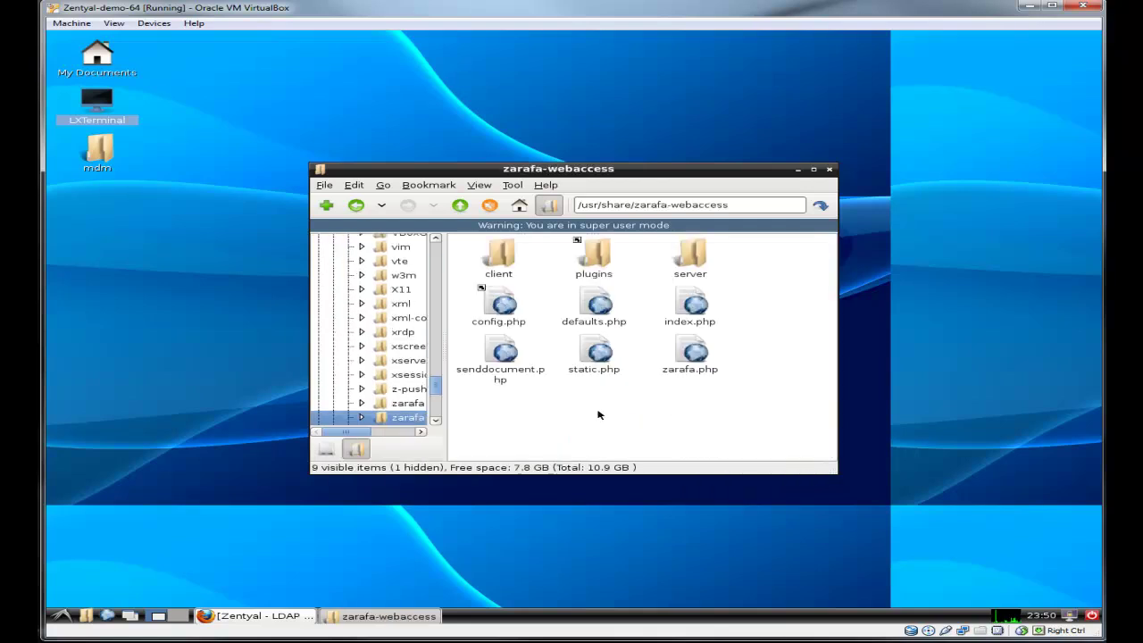
{"action": "double_click", "coordinate": [596, 259]}
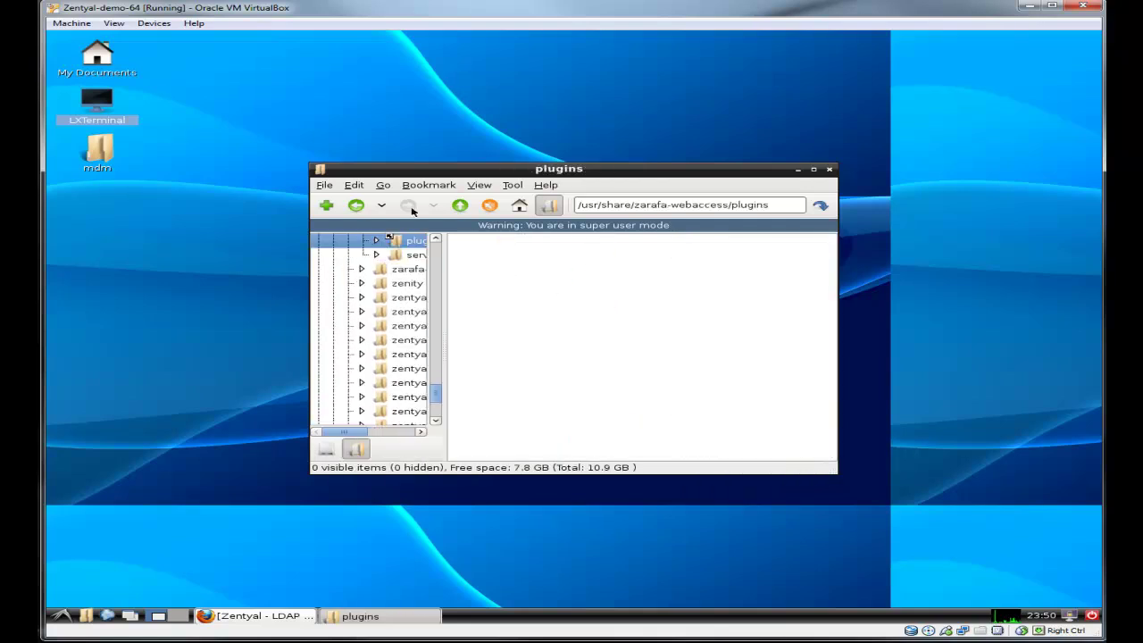
Step: Copy the desktop mdm folder into plugins and close the file manager
{"action": "right_click", "coordinate": [106, 167]}
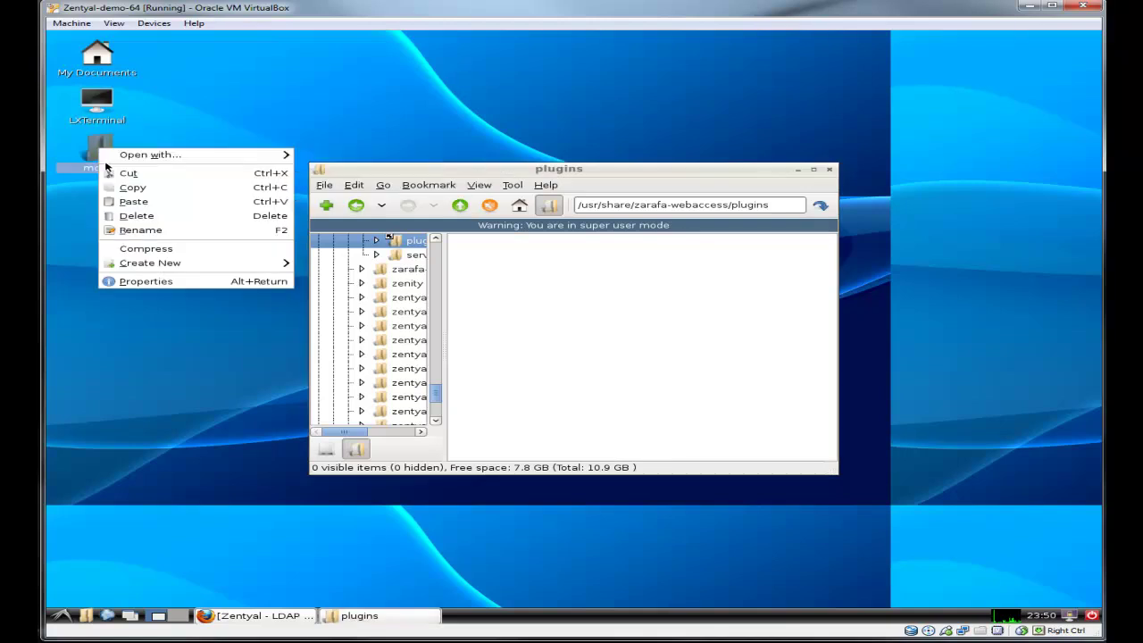
{"action": "left_click", "coordinate": [117, 186]}
{"action": "left_click", "coordinate": [563, 322]}
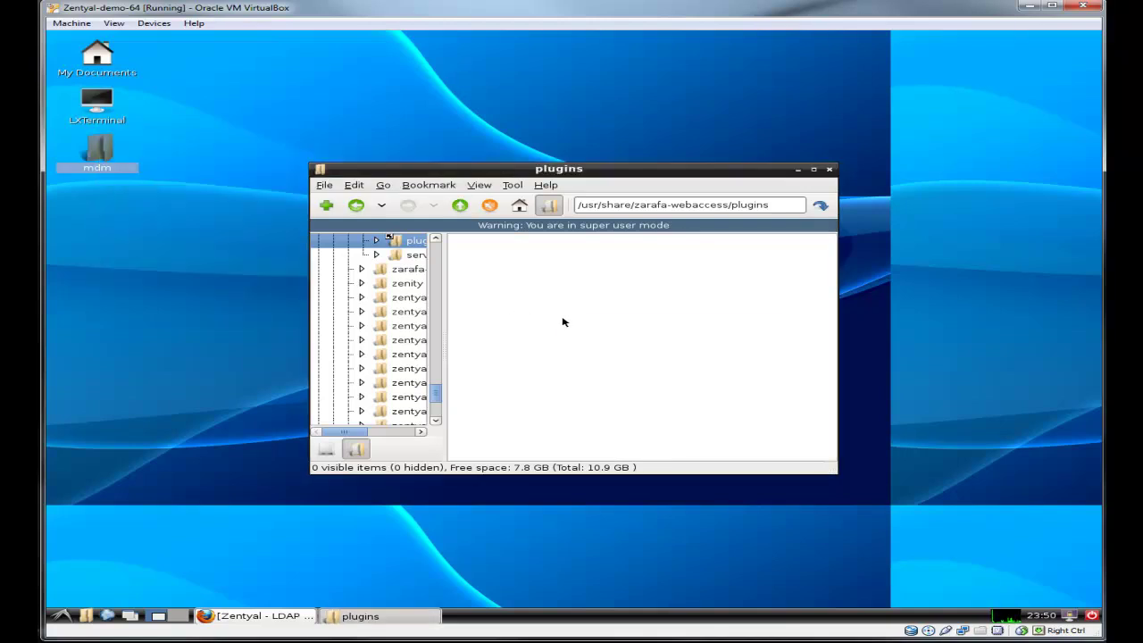
{"action": "right_click", "coordinate": [563, 322]}
{"action": "left_click", "coordinate": [590, 404]}
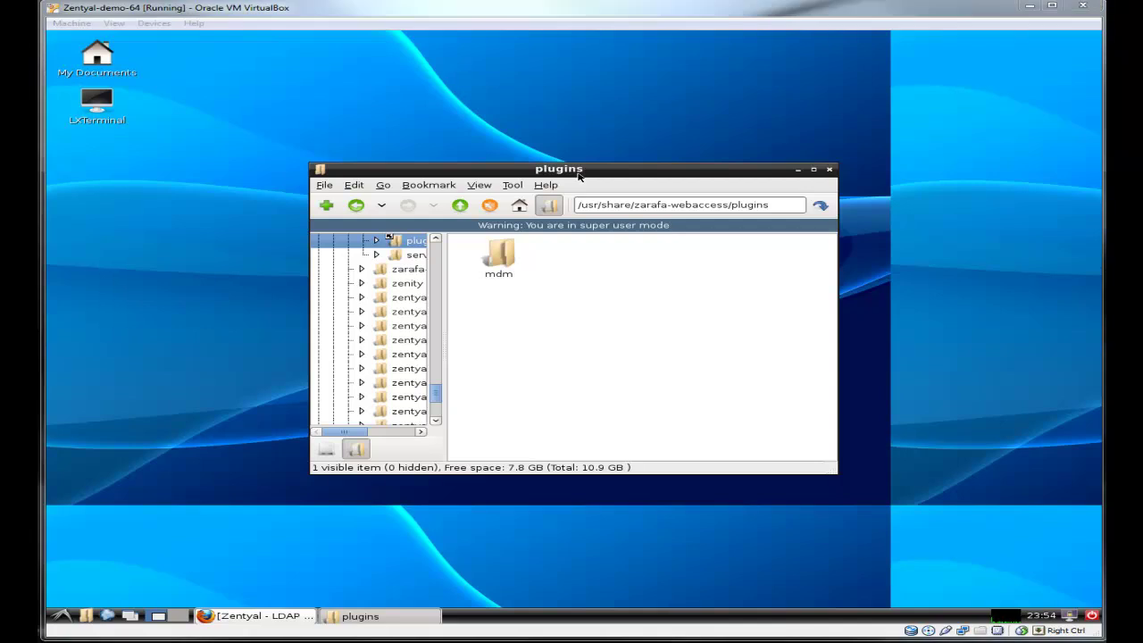
{"action": "left_click", "coordinate": [829, 169]}
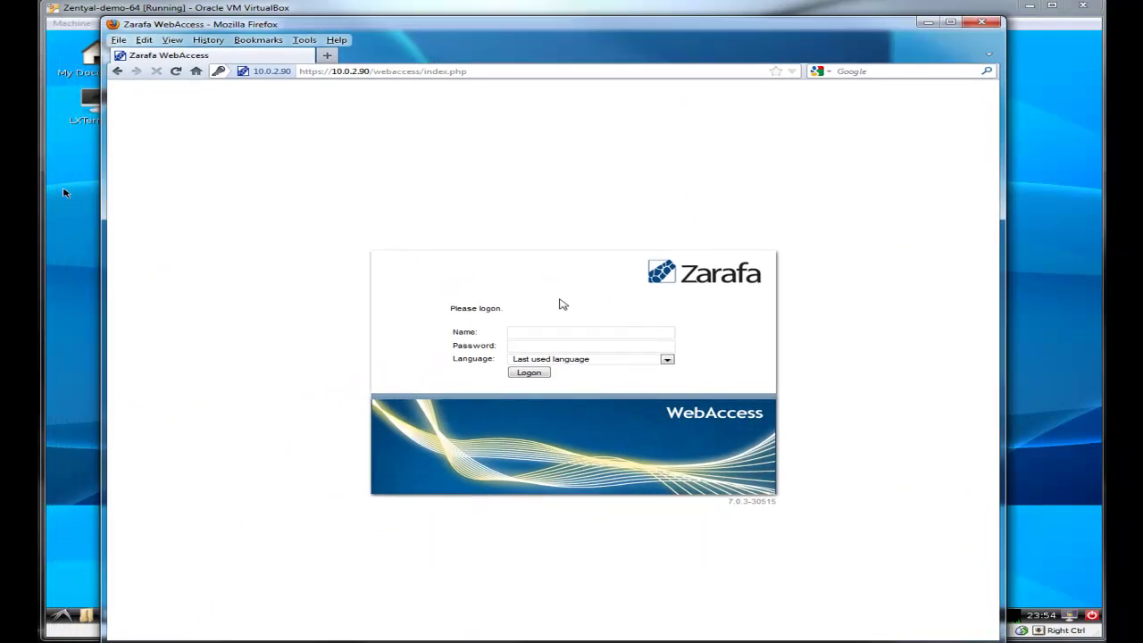
Step: Sign in with the user's name and password and dismiss the save-password prompt
{"action": "left_click", "coordinate": [546, 332]}
{"action": "type", "text": "donald"}
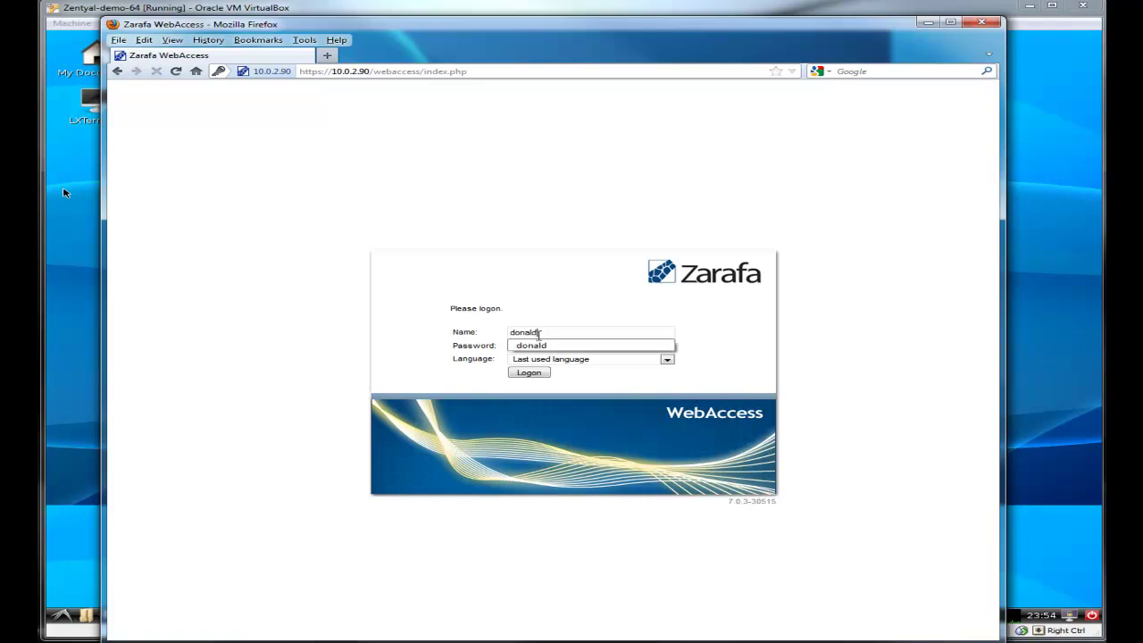
{"action": "key", "text": "Tab"}
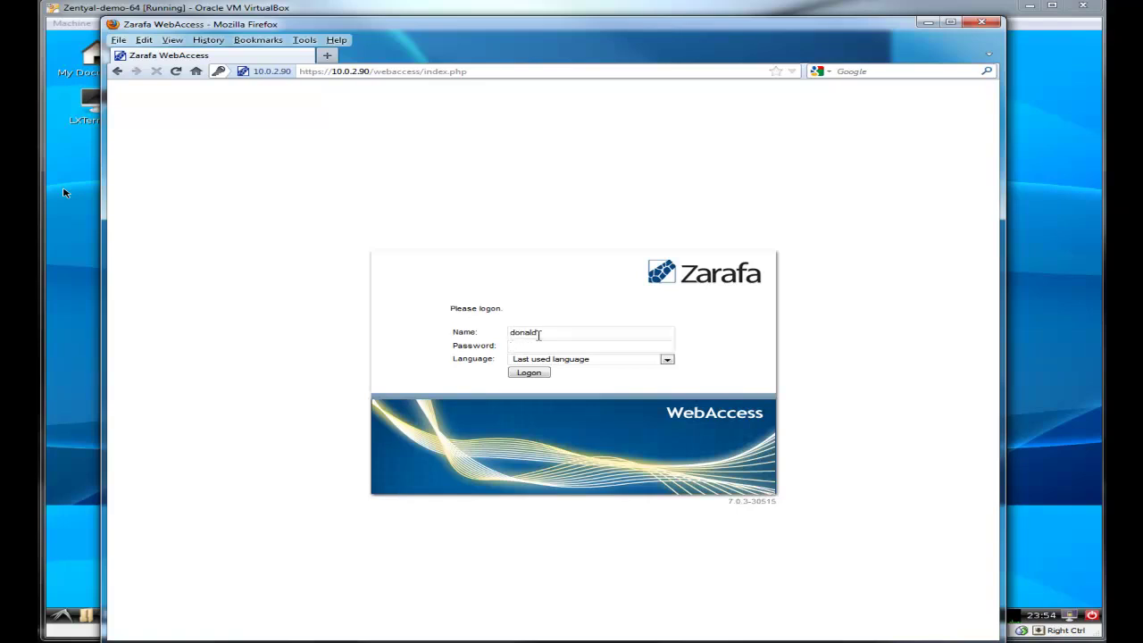
{"action": "type", "text": "********"}
{"action": "key", "text": "Return"}
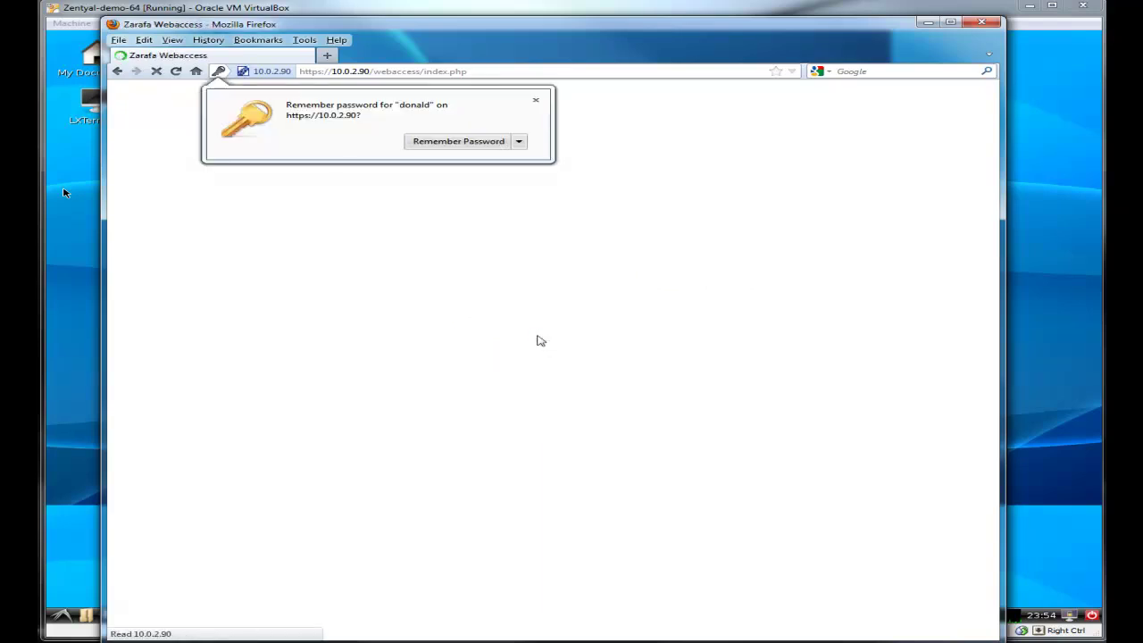
{"action": "left_click", "coordinate": [297, 464]}
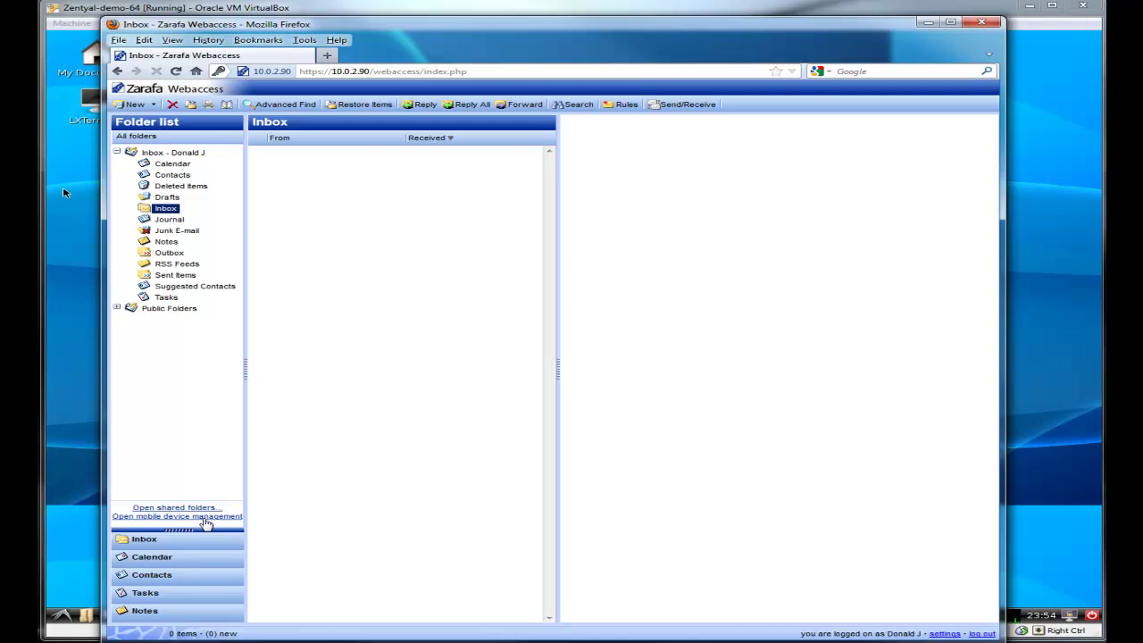
Step: Open mobile device management, select the synced iPod, then go back to the Inbox
{"action": "left_click", "coordinate": [210, 517]}
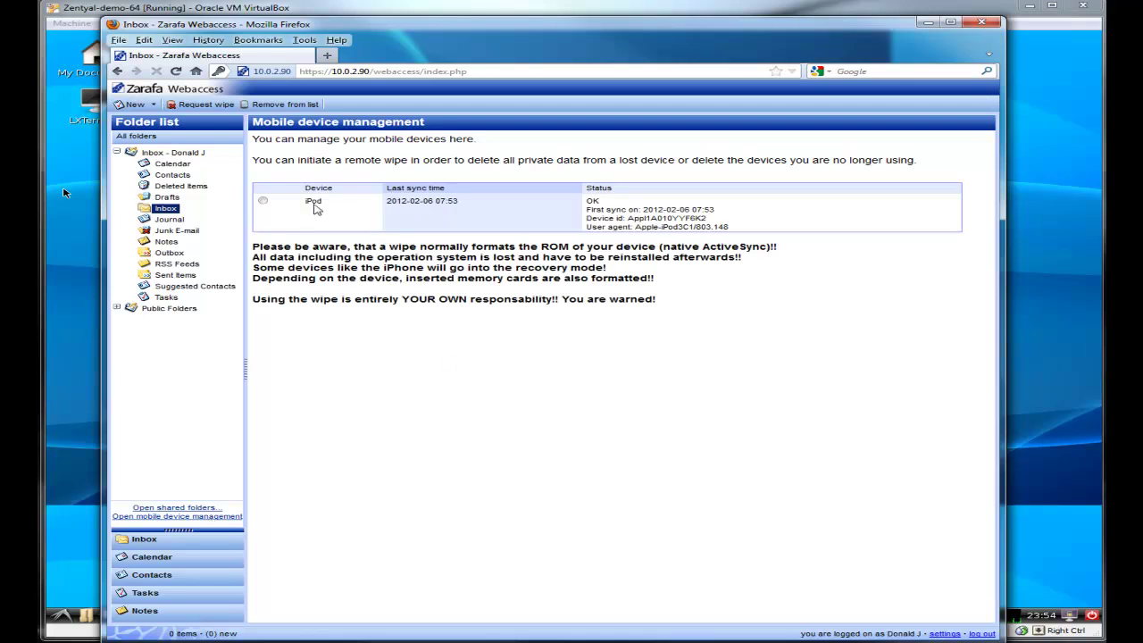
{"action": "left_click", "coordinate": [263, 201]}
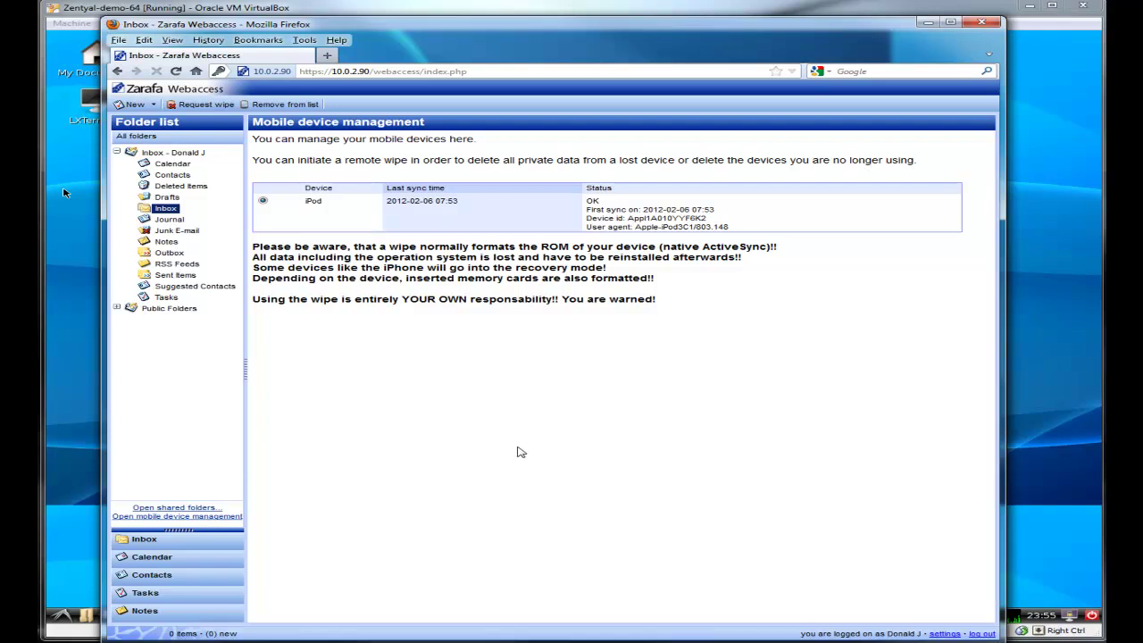
{"action": "left_click", "coordinate": [169, 547]}
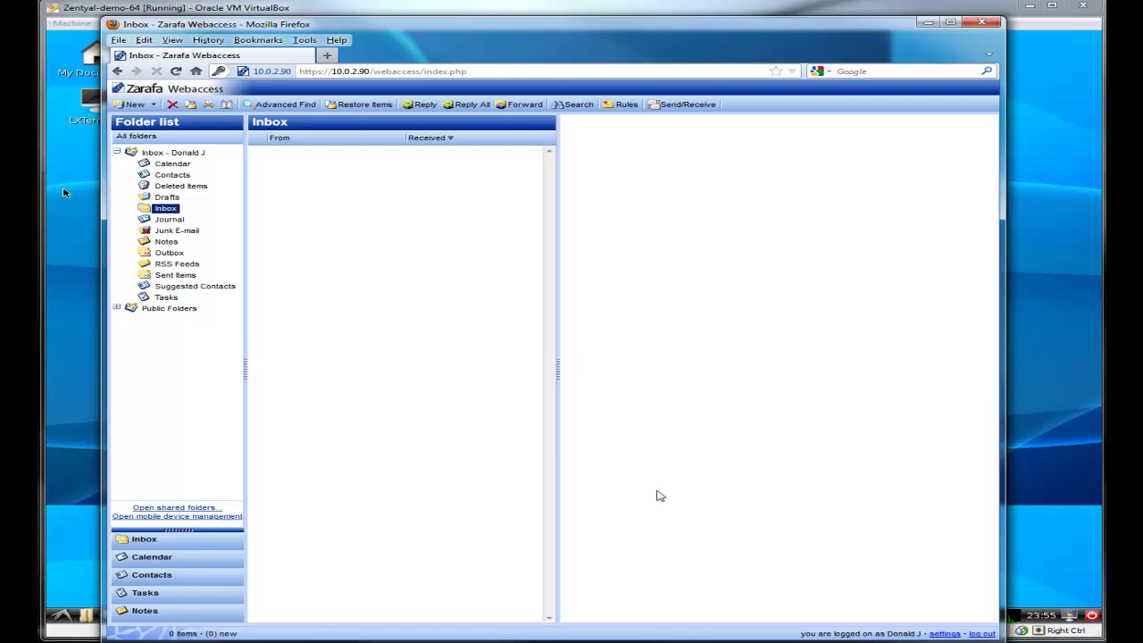
Step: Log out and log back into WebAccess with the saved user name, dismissing the save-password prompt
{"action": "left_click", "coordinate": [983, 634]}
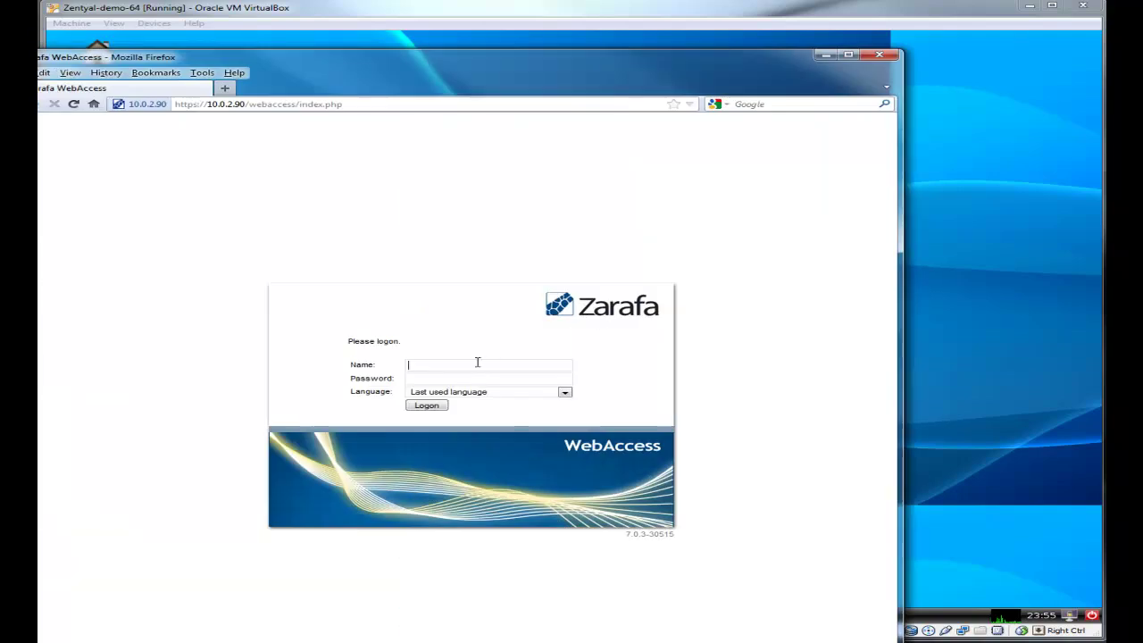
{"action": "left_click", "coordinate": [478, 362]}
{"action": "left_click", "coordinate": [462, 378]}
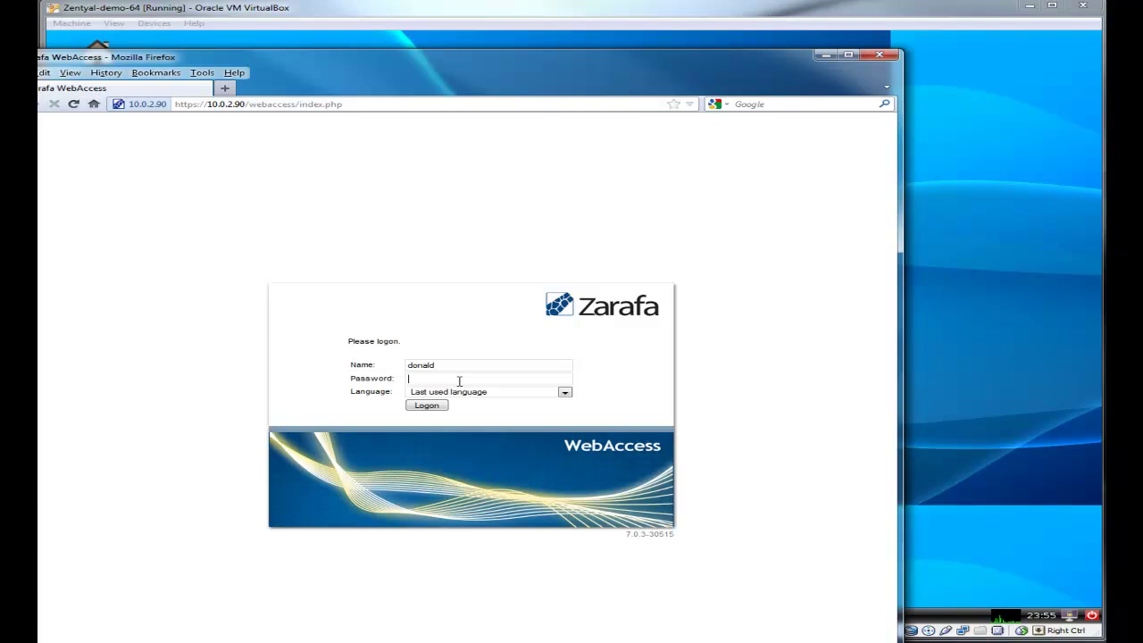
{"action": "left_click", "coordinate": [458, 382]}
{"action": "type", "text": "********"}
{"action": "key", "text": "Return"}
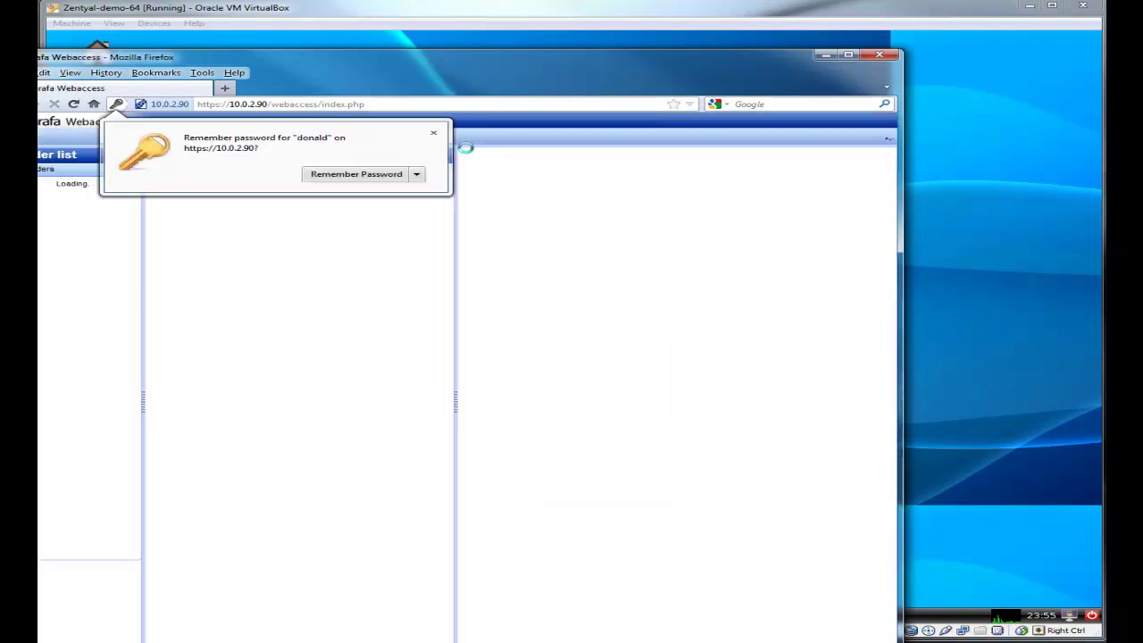
{"action": "left_click", "coordinate": [434, 134]}
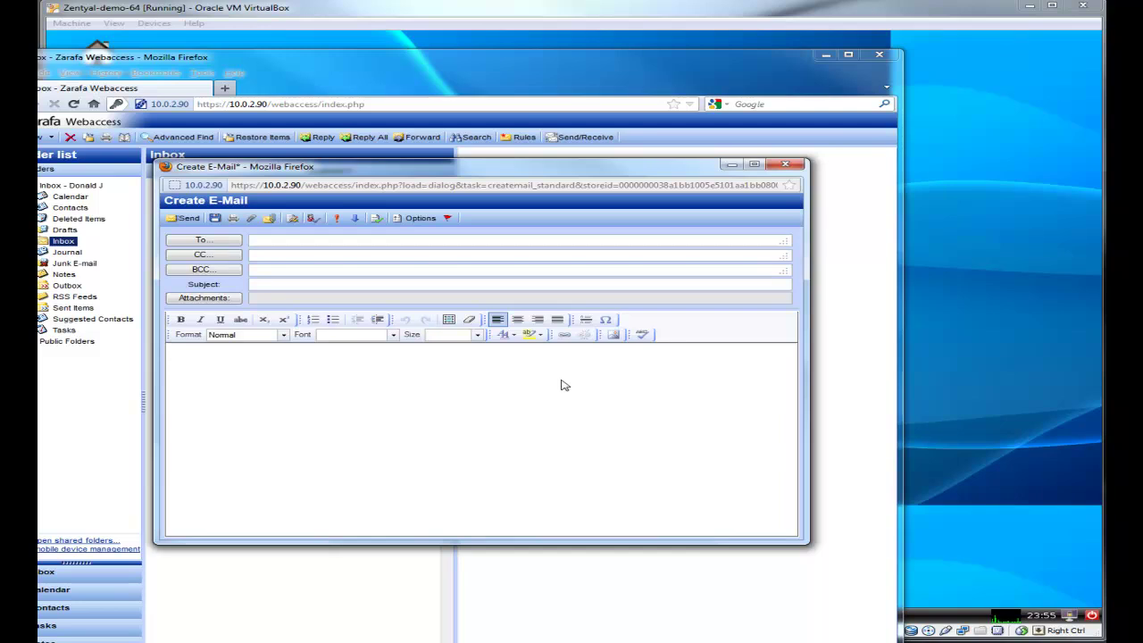
Step: Spell-check a test e-mail containing 'jdkdjkdlfj', cancel the check, and discard it unsent
{"action": "type", "text": "jdkdjkdlfj"}
{"action": "left_click", "coordinate": [643, 335]}
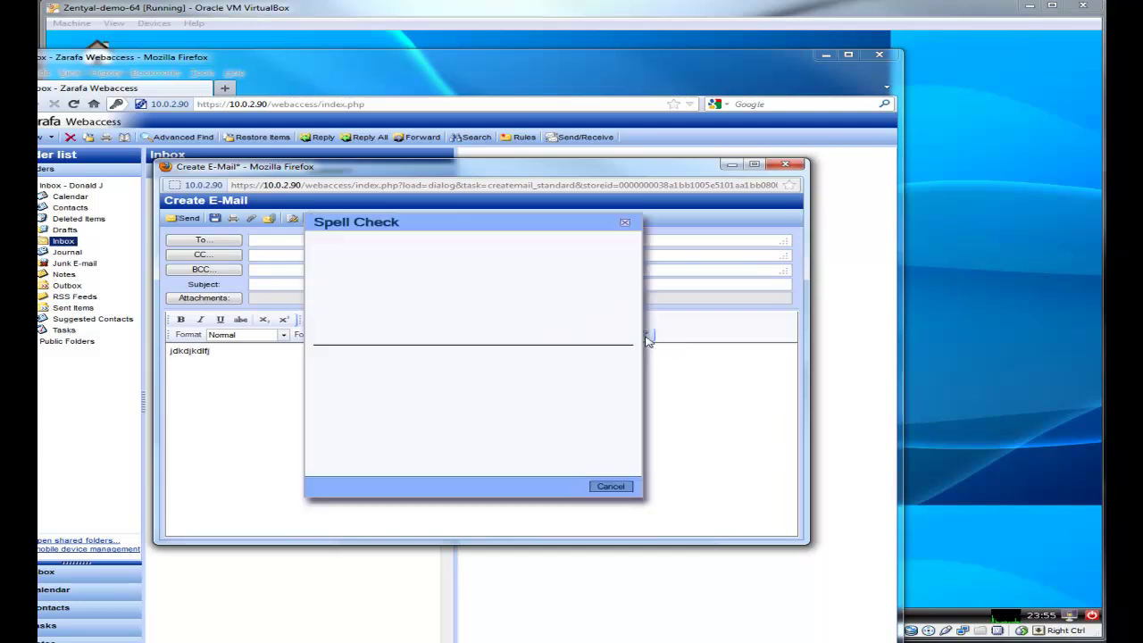
{"action": "left_click", "coordinate": [611, 487]}
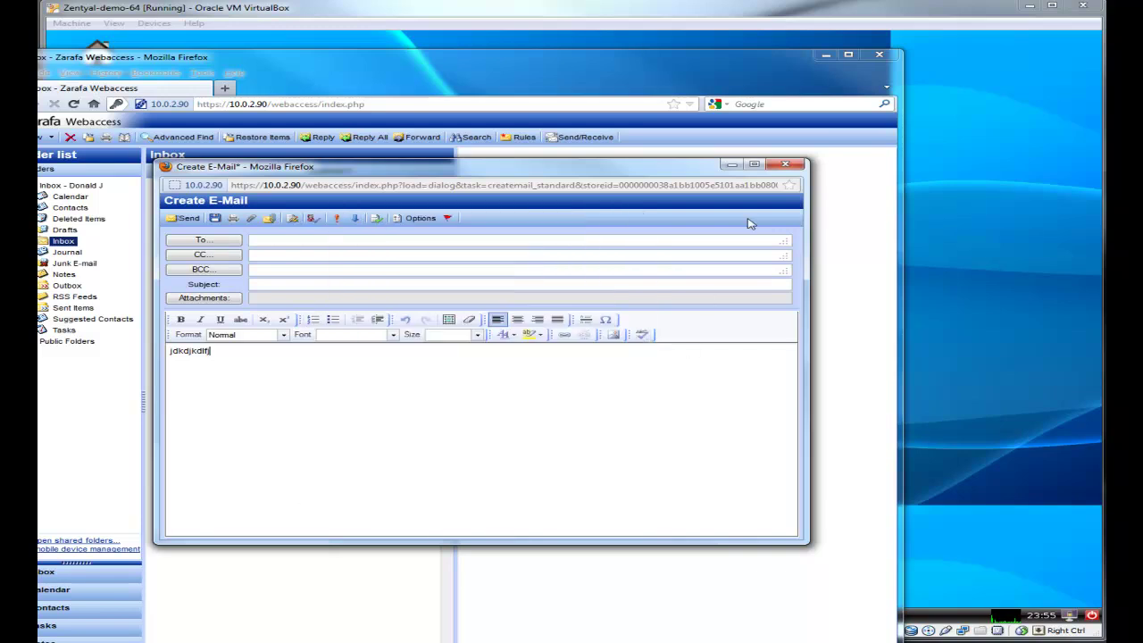
{"action": "left_click", "coordinate": [788, 170]}
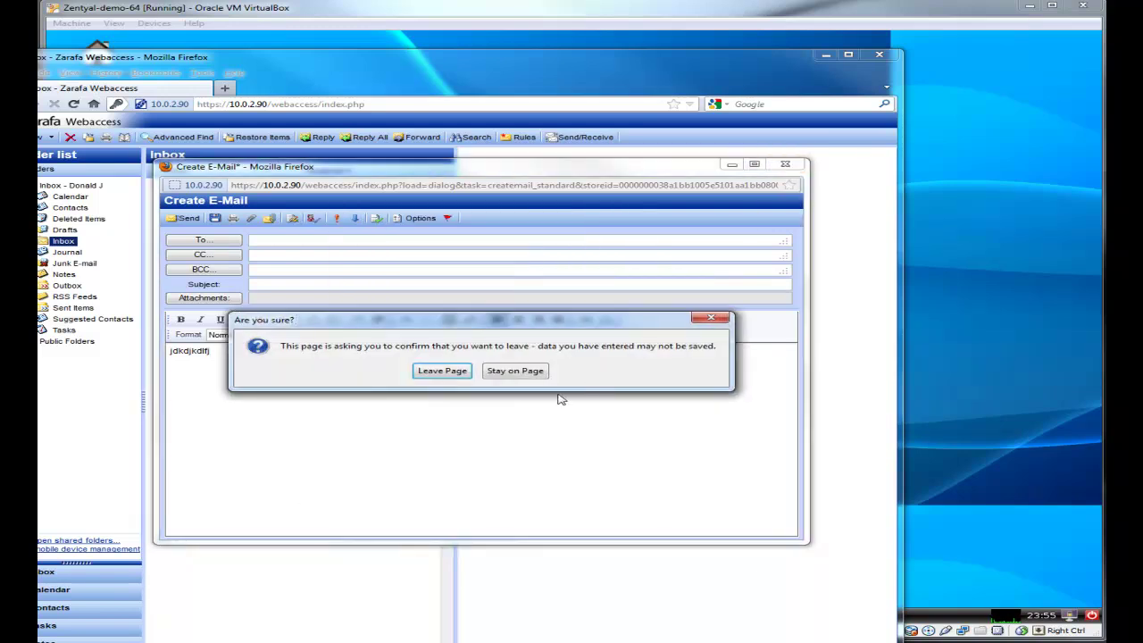
{"action": "left_click", "coordinate": [446, 372]}
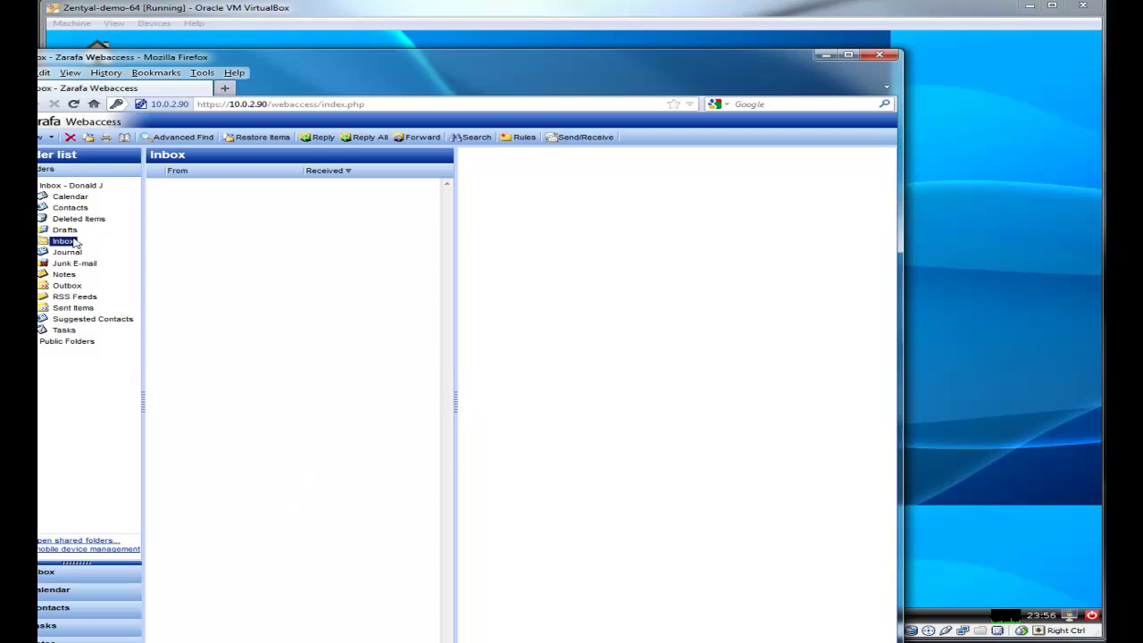
Step: Go to the Calendar and open its folder properties dialog
{"action": "right_click", "coordinate": [73, 239]}
{"action": "left_click", "coordinate": [307, 277]}
{"action": "left_click", "coordinate": [72, 197]}
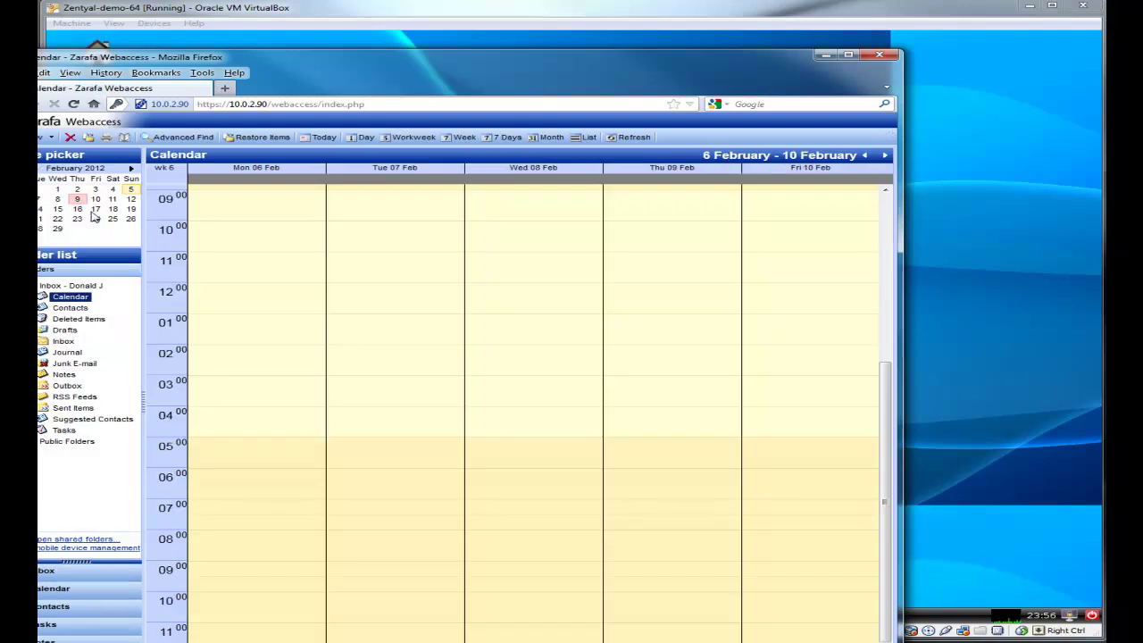
{"action": "right_click", "coordinate": [76, 295]}
{"action": "left_click", "coordinate": [115, 350]}
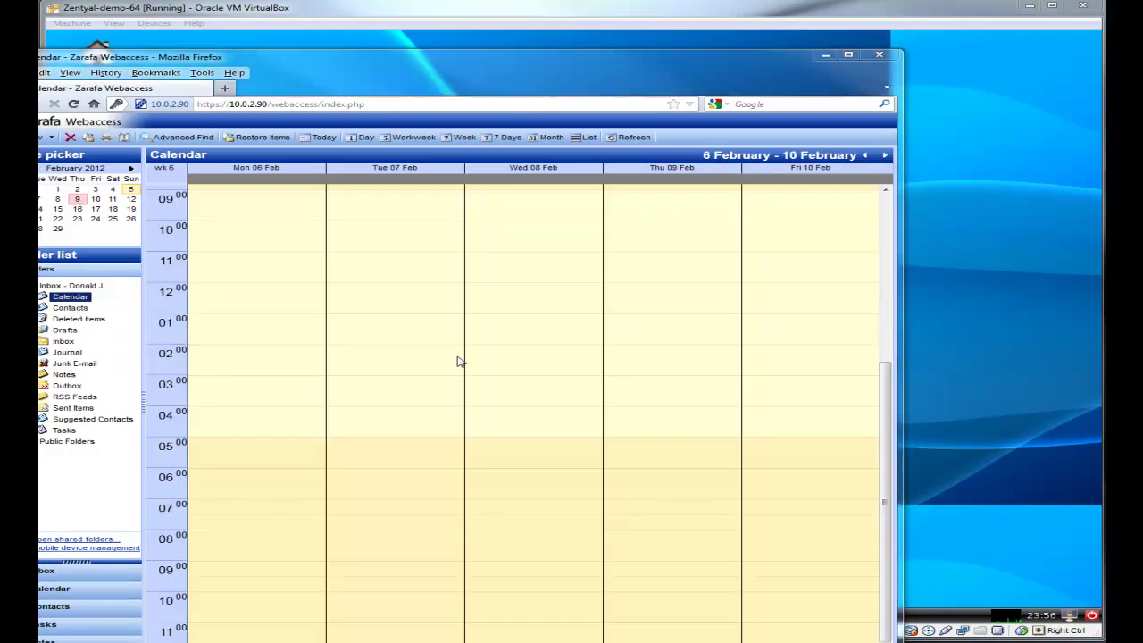
{"action": "left_click_drag", "start_coordinate": [481, 185], "coordinate": [679, 177]}
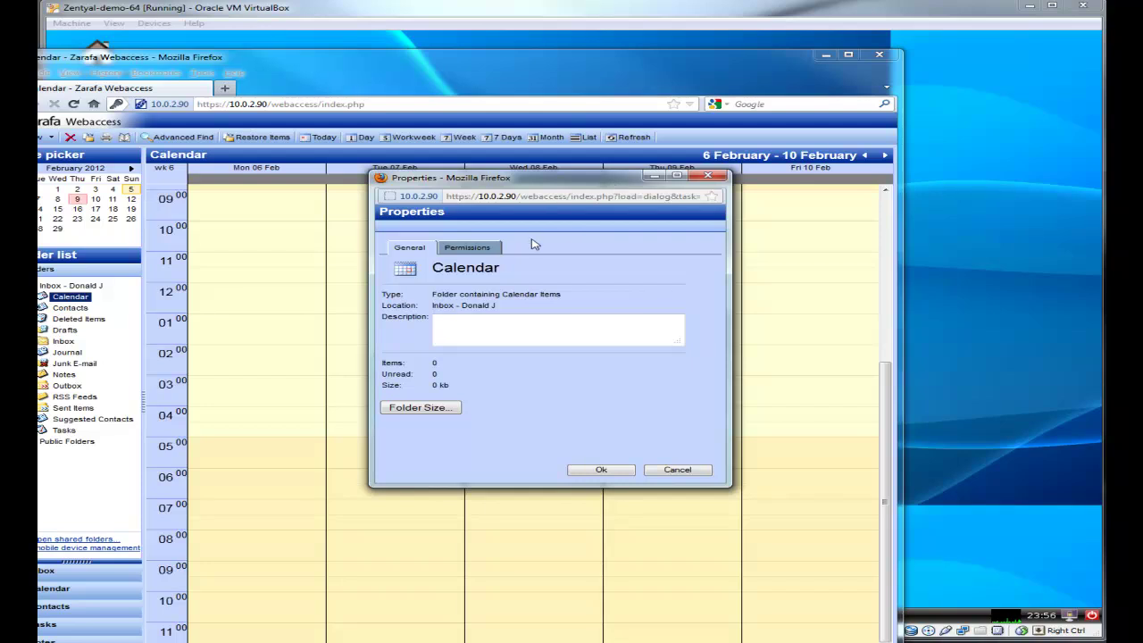
Step: Add the test user to the Calendar permissions with the Owner profile and save
{"action": "left_click", "coordinate": [498, 249]}
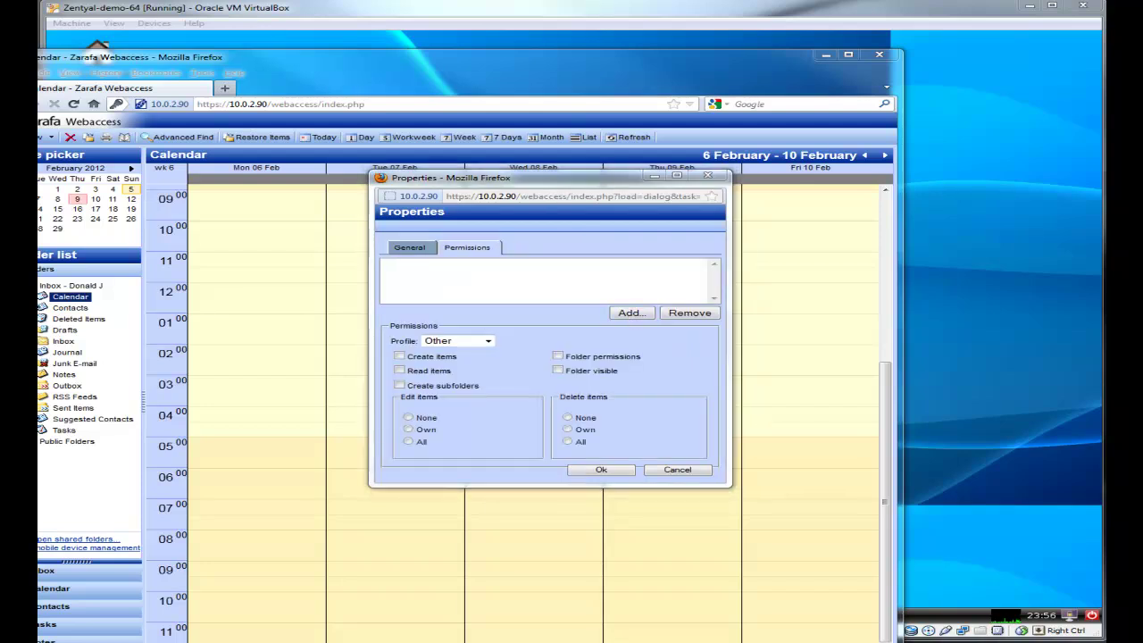
{"action": "left_click", "coordinate": [277, 327], "text": "ctrl"}
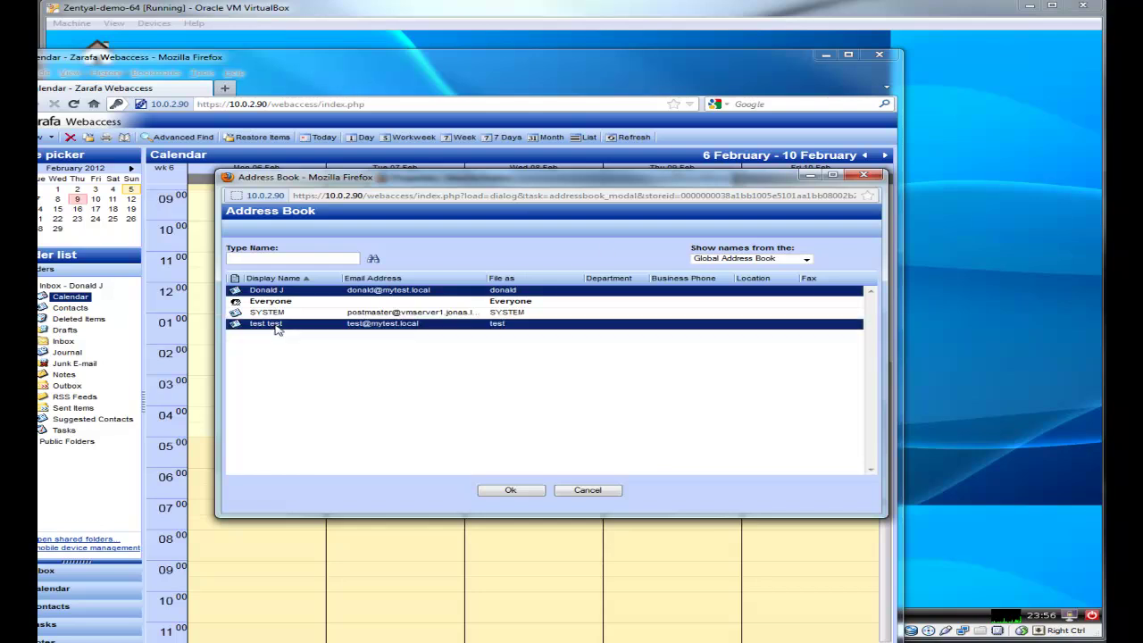
{"action": "double_click", "coordinate": [277, 327]}
{"action": "left_click", "coordinate": [487, 342]}
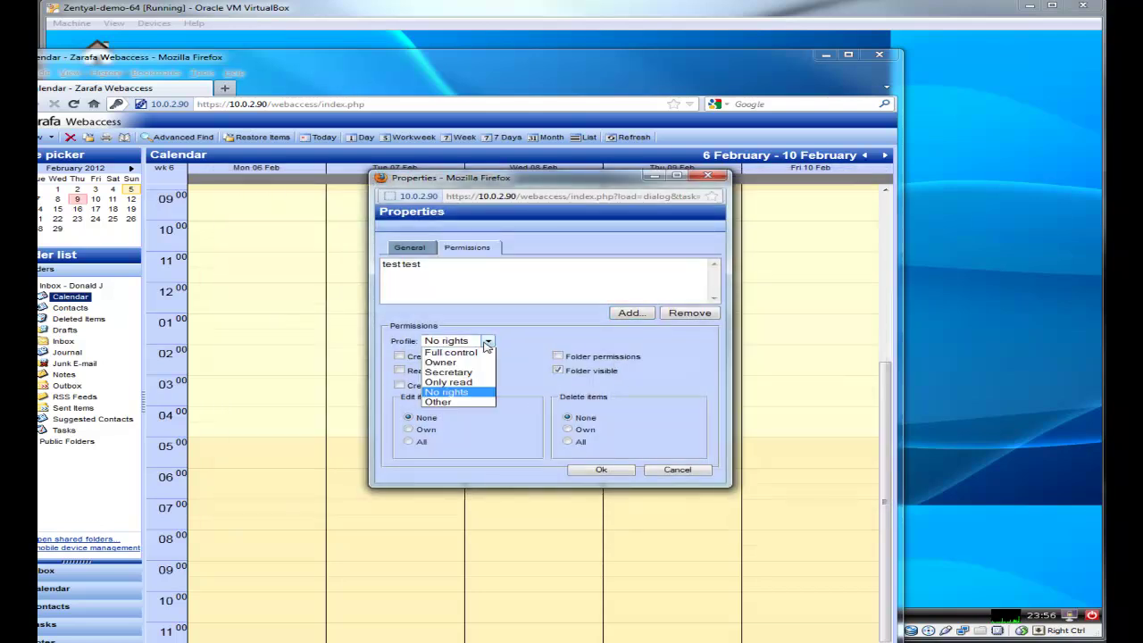
{"action": "left_click", "coordinate": [482, 362]}
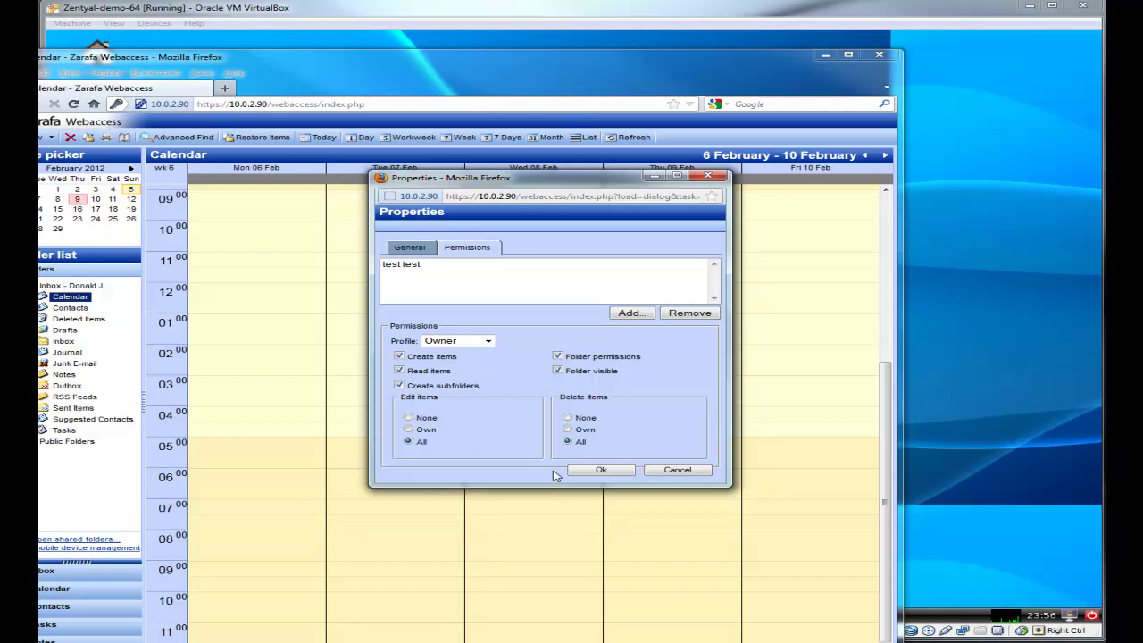
{"action": "left_click", "coordinate": [602, 470]}
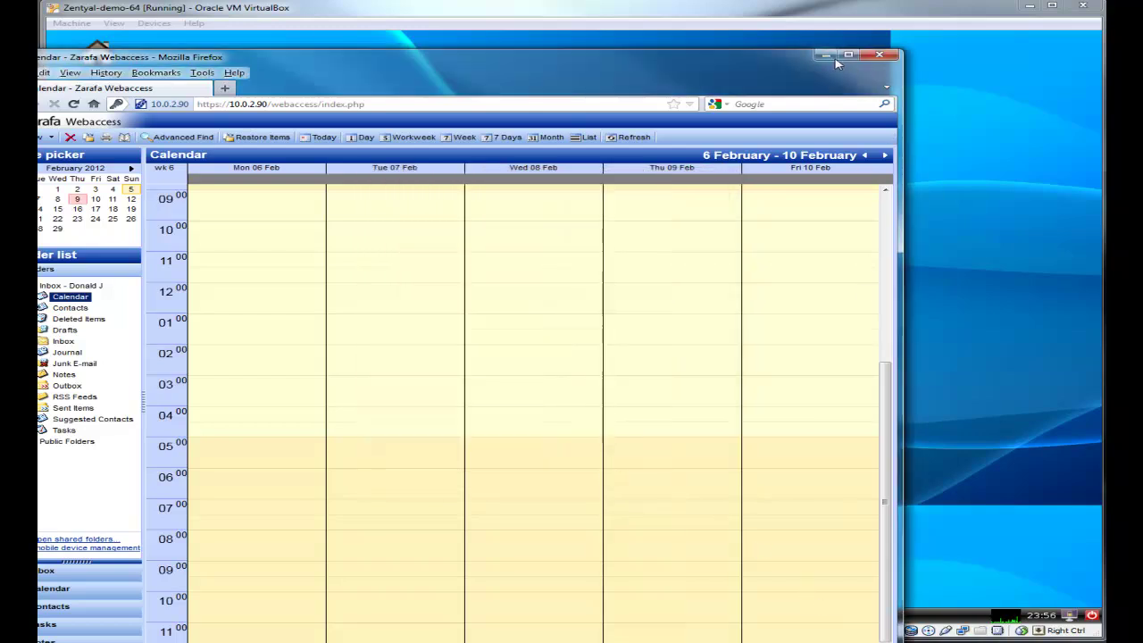
{"action": "left_click_drag", "start_coordinate": [729, 69], "coordinate": [824, 33]}
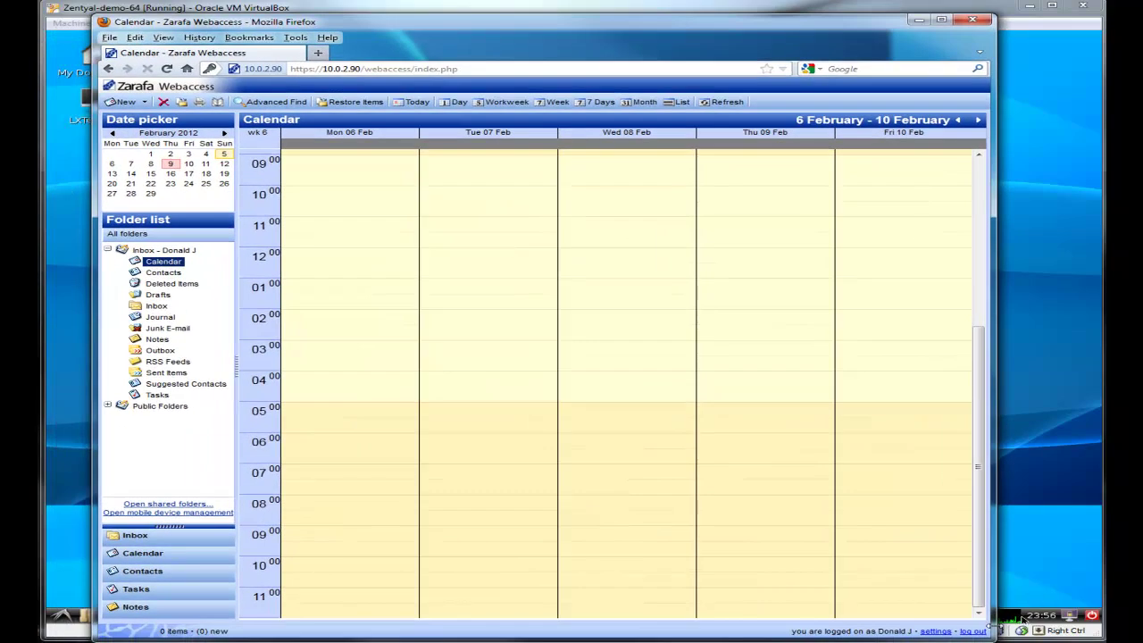
Step: Log out and sign in as the test account, picking it from the name suggestions and entering its password
{"action": "left_click", "coordinate": [980, 634]}
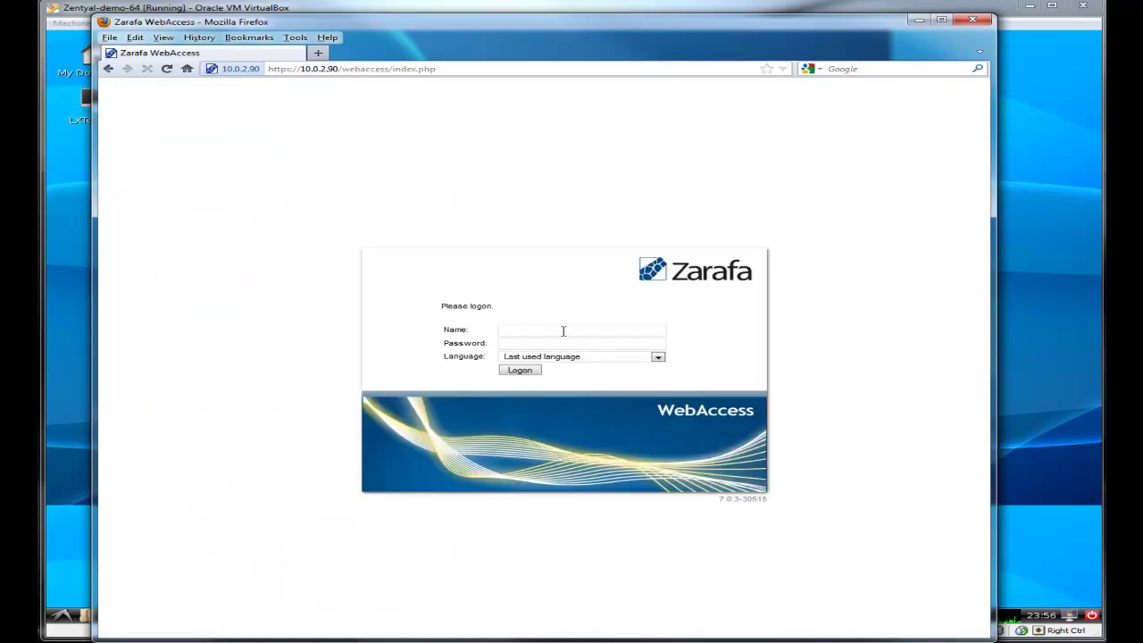
{"action": "left_click", "coordinate": [563, 330]}
{"action": "type", "text": "test"}
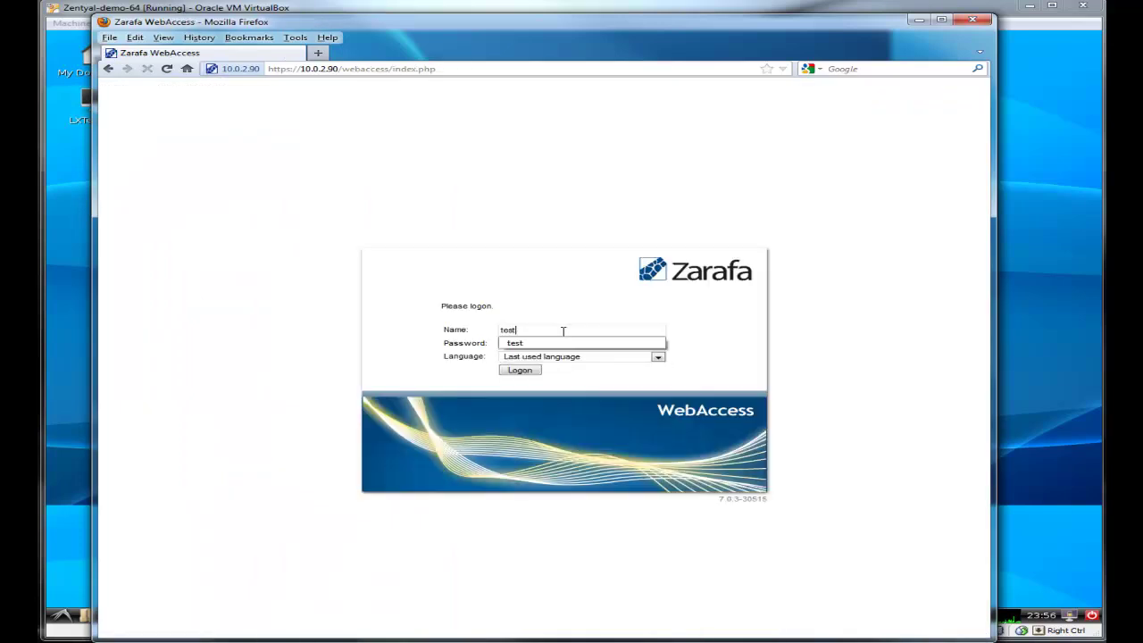
{"action": "left_click", "coordinate": [580, 343]}
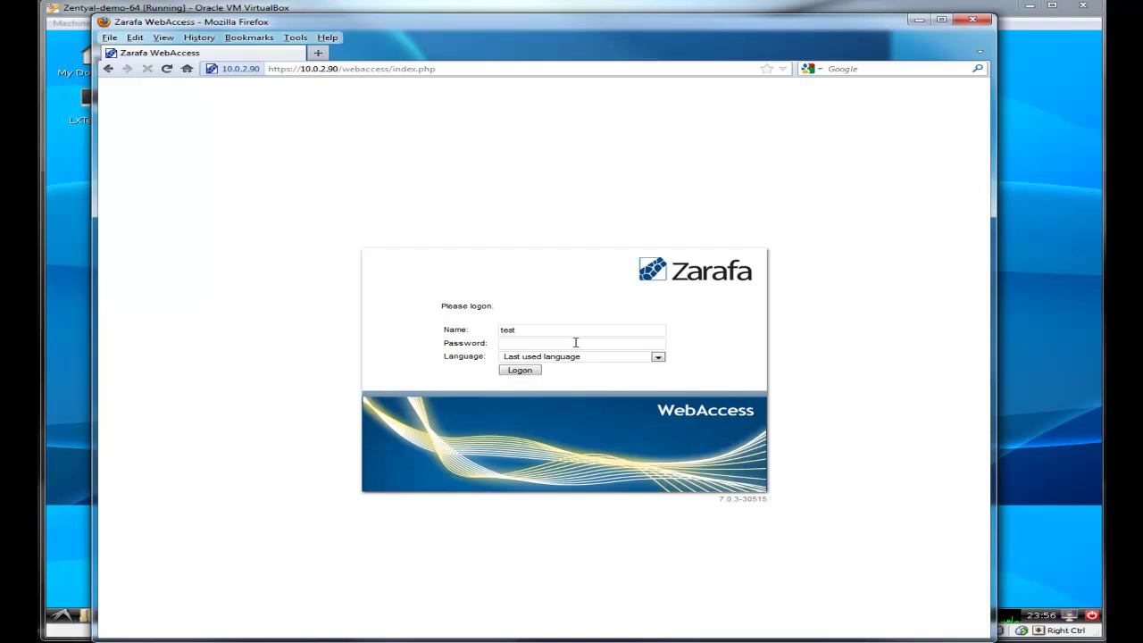
{"action": "type", "text": "••••••"}
{"action": "key", "text": "Return"}
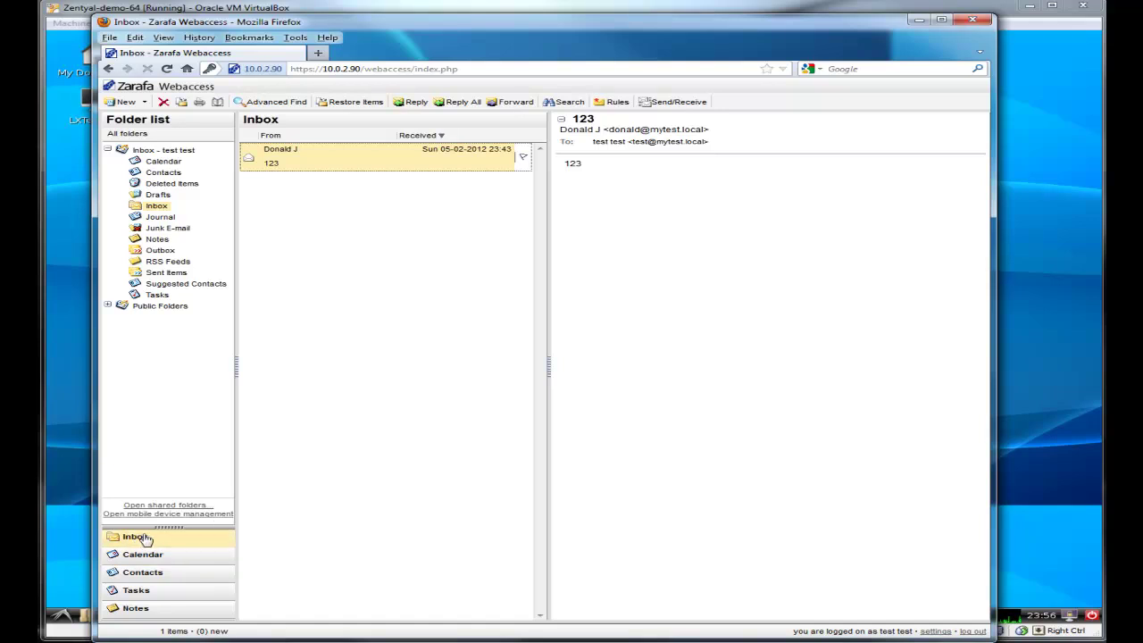
Step: Open the other user's Calendar as a shared folder and display its week view
{"action": "left_click", "coordinate": [195, 514]}
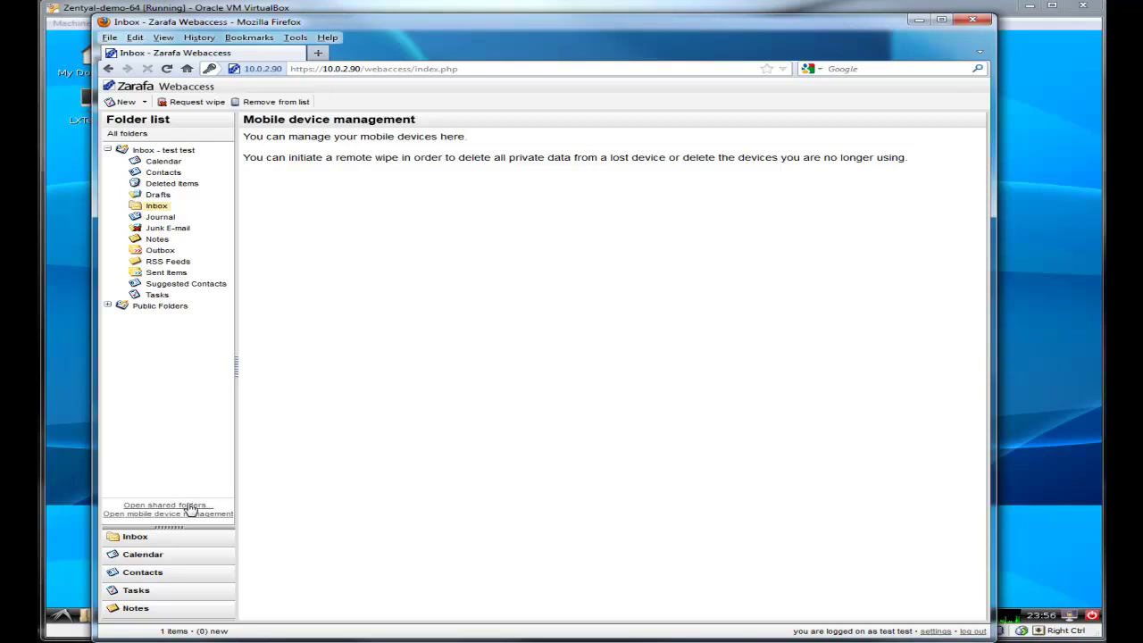
{"action": "left_click", "coordinate": [73, 446]}
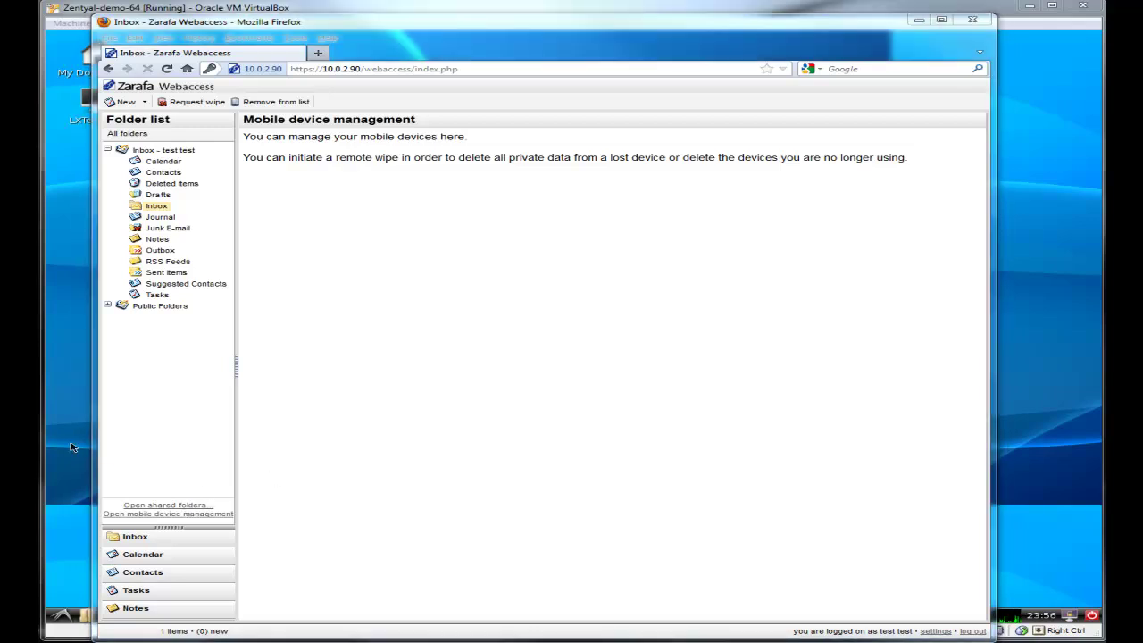
{"action": "left_click", "coordinate": [556, 318]}
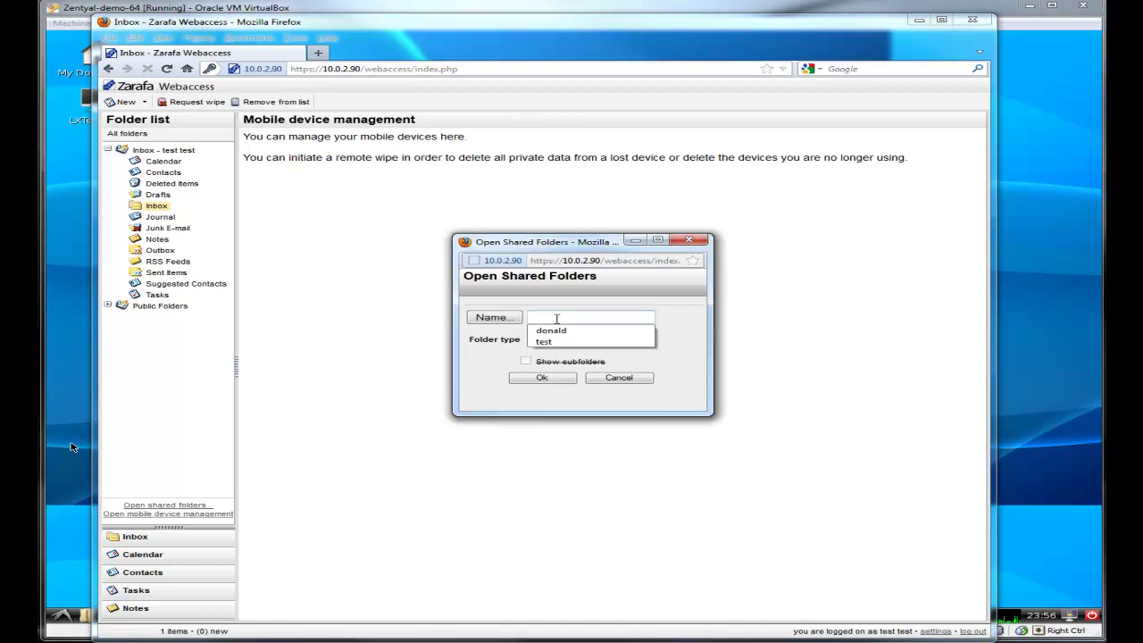
{"action": "type", "text": "donald"}
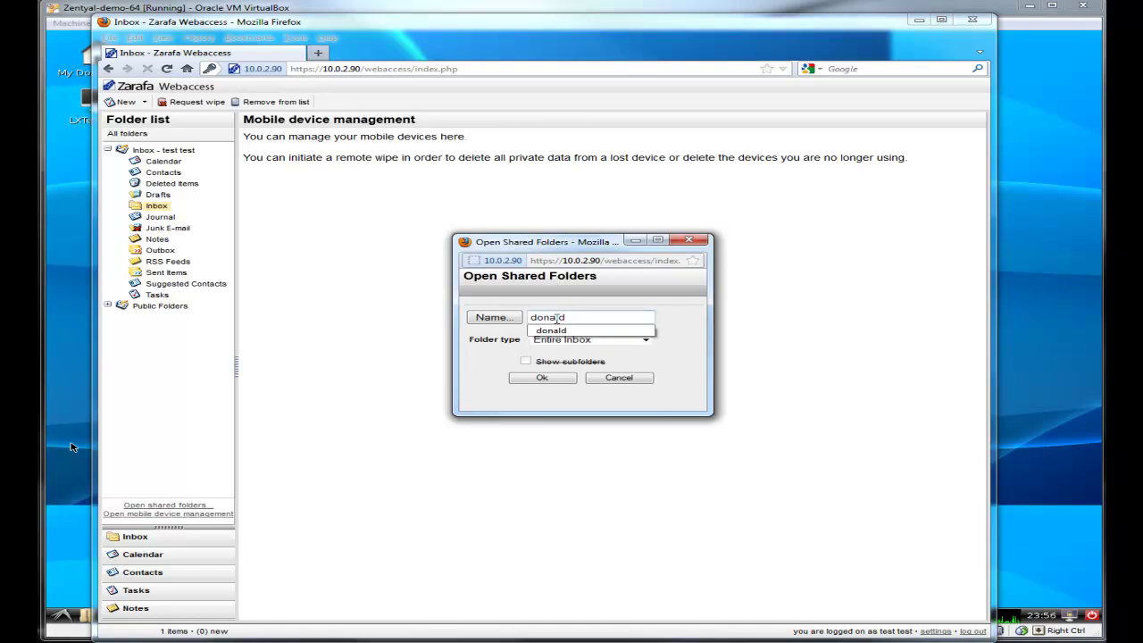
{"action": "left_click", "coordinate": [551, 330]}
{"action": "left_click", "coordinate": [645, 340]}
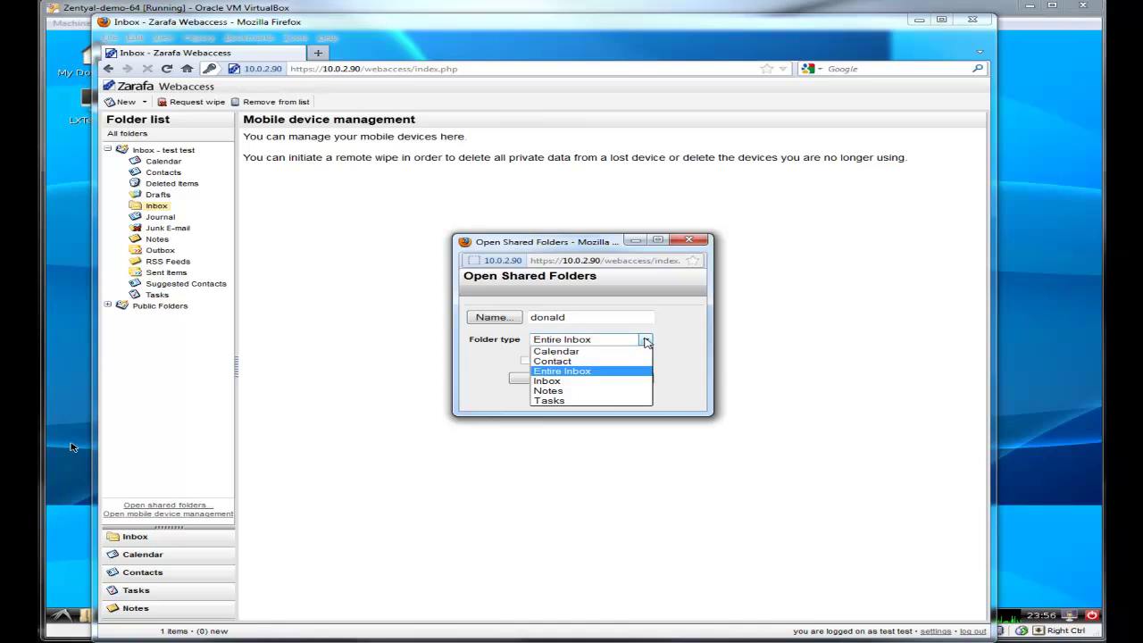
{"action": "left_click", "coordinate": [598, 351]}
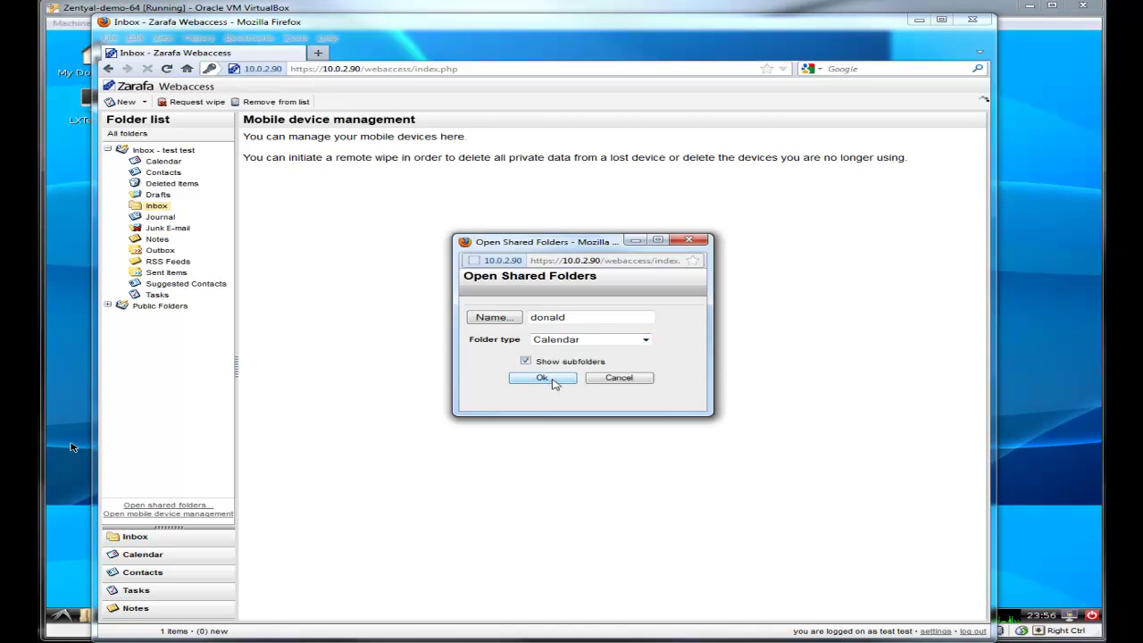
{"action": "left_click", "coordinate": [542, 378]}
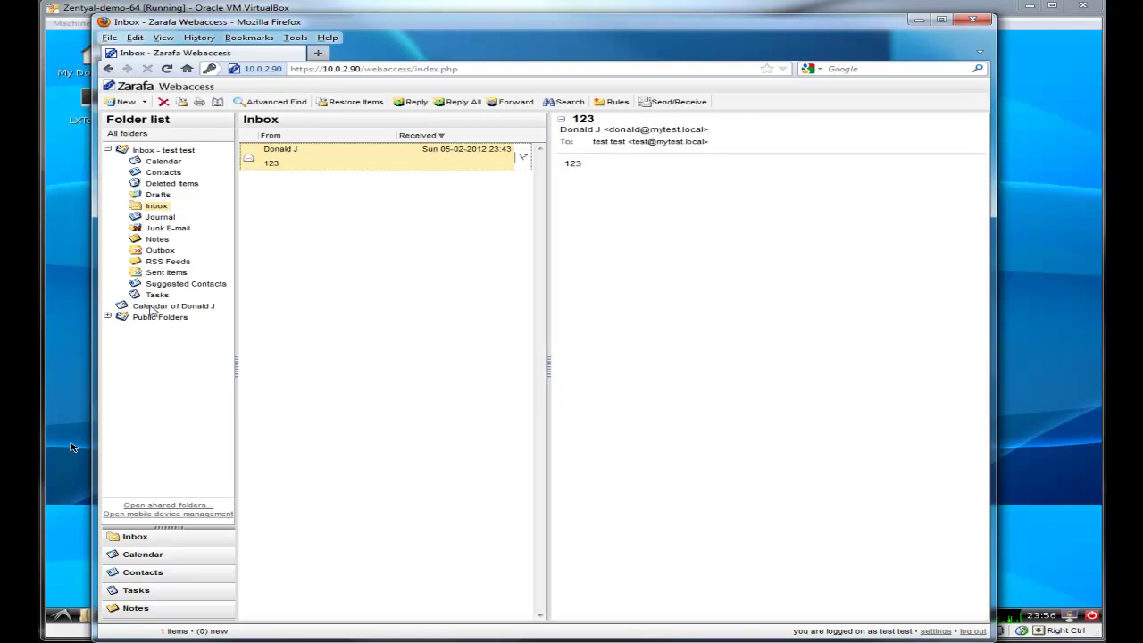
{"action": "left_click", "coordinate": [152, 307]}
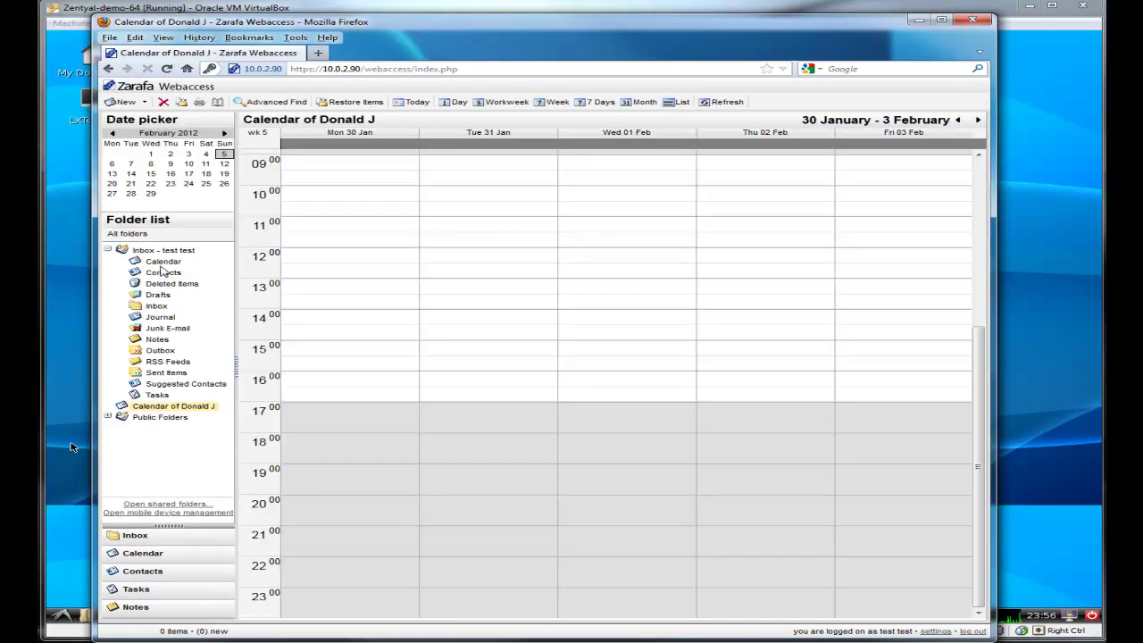
Step: Add the other user to the test user's Inbox permissions with the Owner profile and save
{"action": "left_click", "coordinate": [167, 251]}
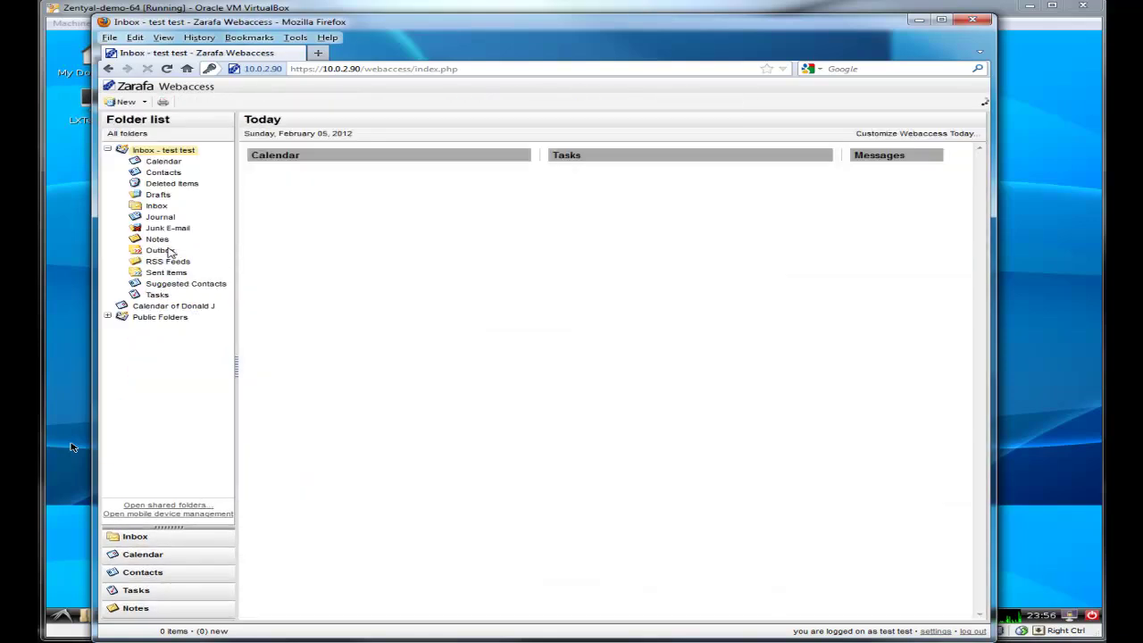
{"action": "right_click", "coordinate": [167, 152]}
{"action": "left_click", "coordinate": [204, 190]}
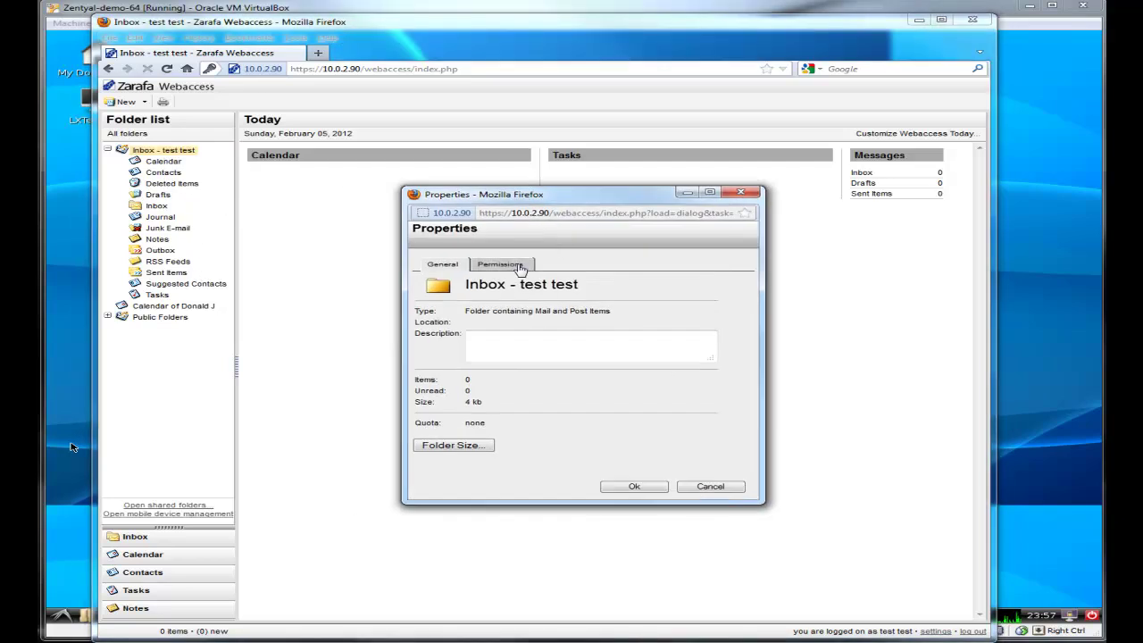
{"action": "left_click", "coordinate": [526, 265]}
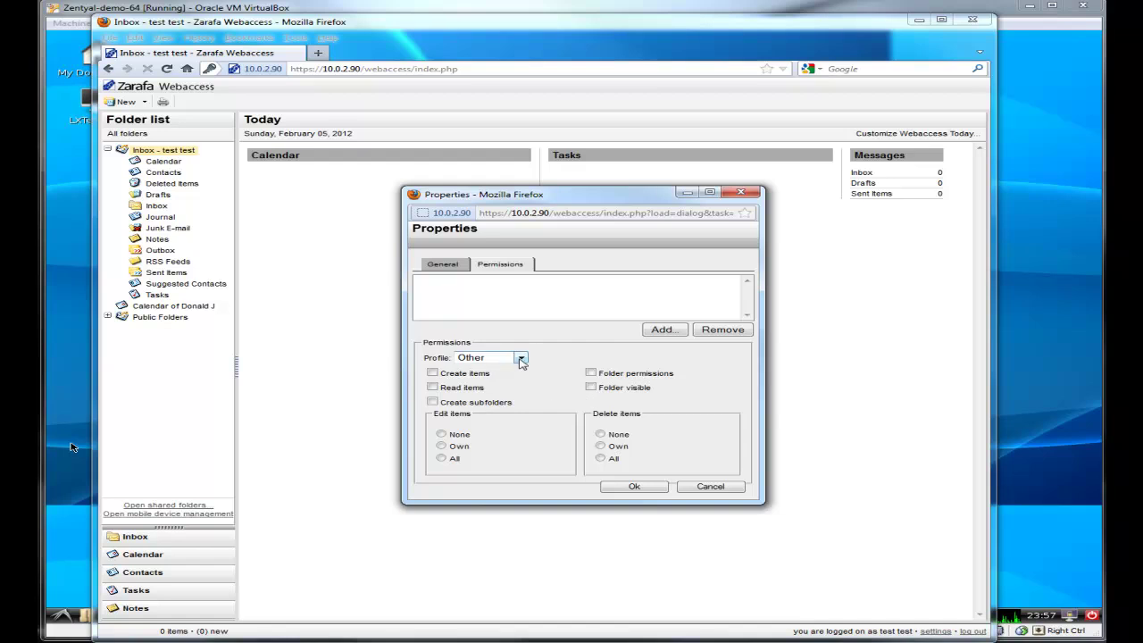
{"action": "left_click", "coordinate": [664, 330]}
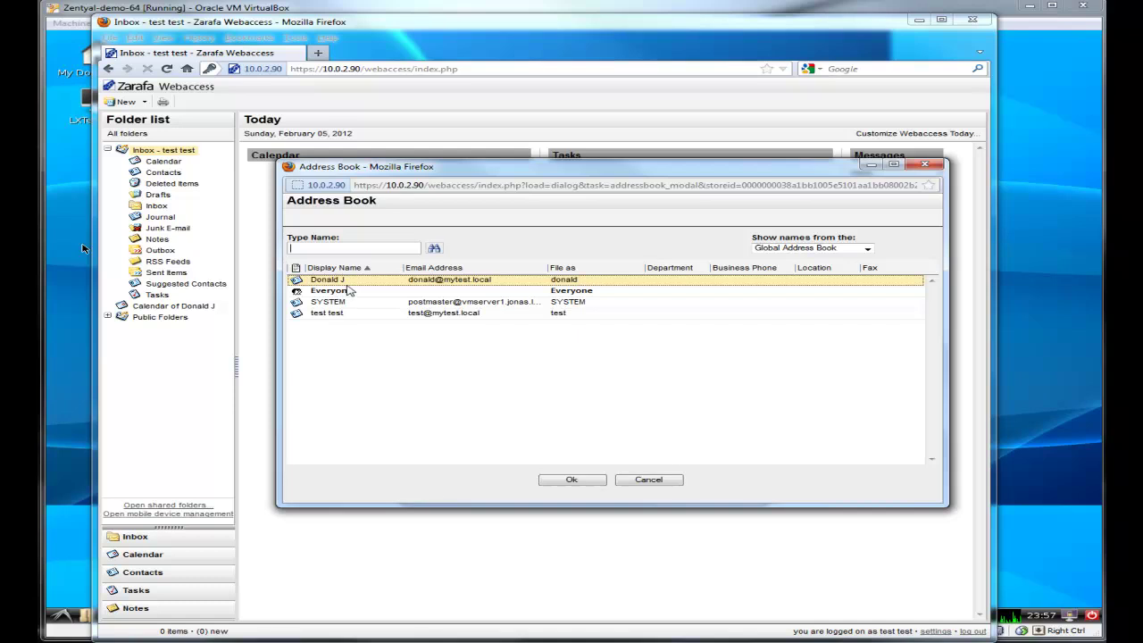
{"action": "left_click", "coordinate": [570, 481]}
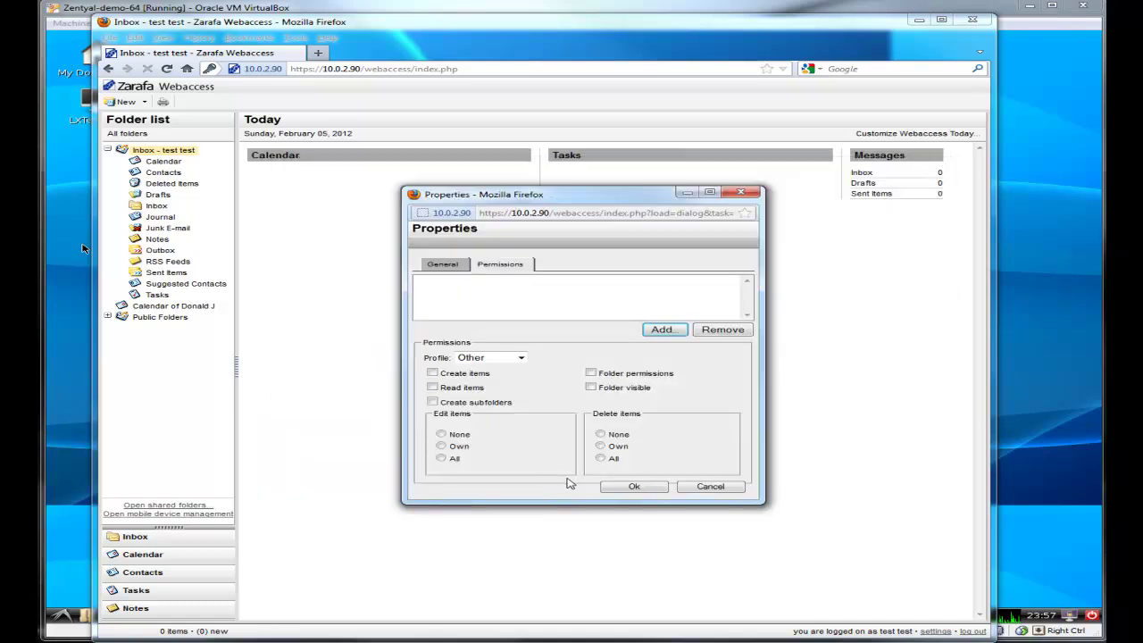
{"action": "left_click", "coordinate": [520, 358]}
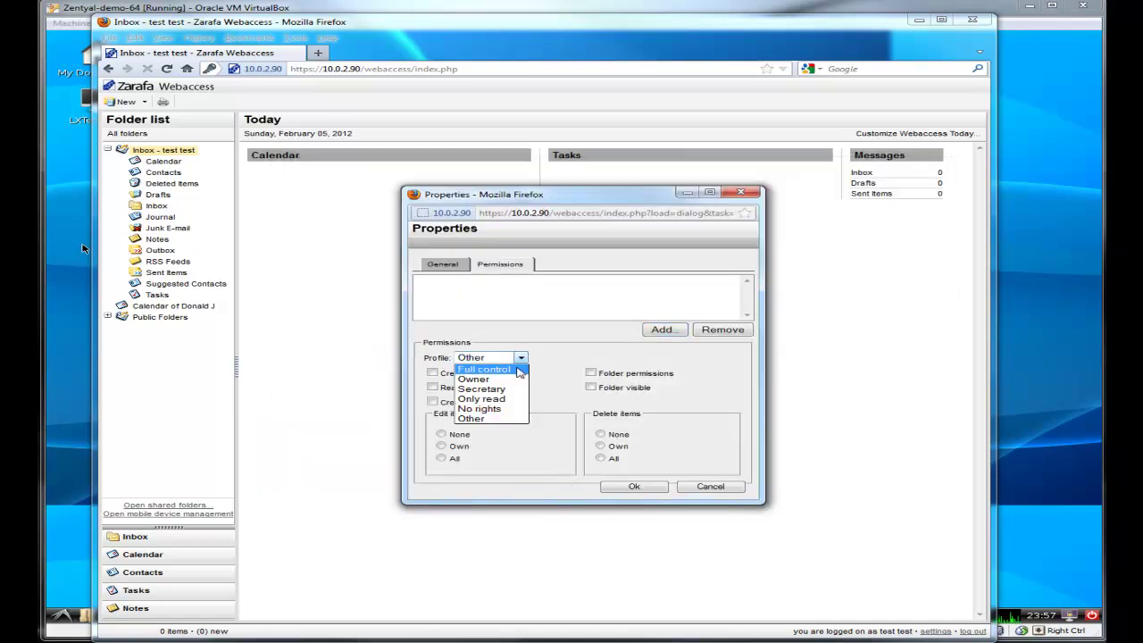
{"action": "left_click", "coordinate": [508, 380]}
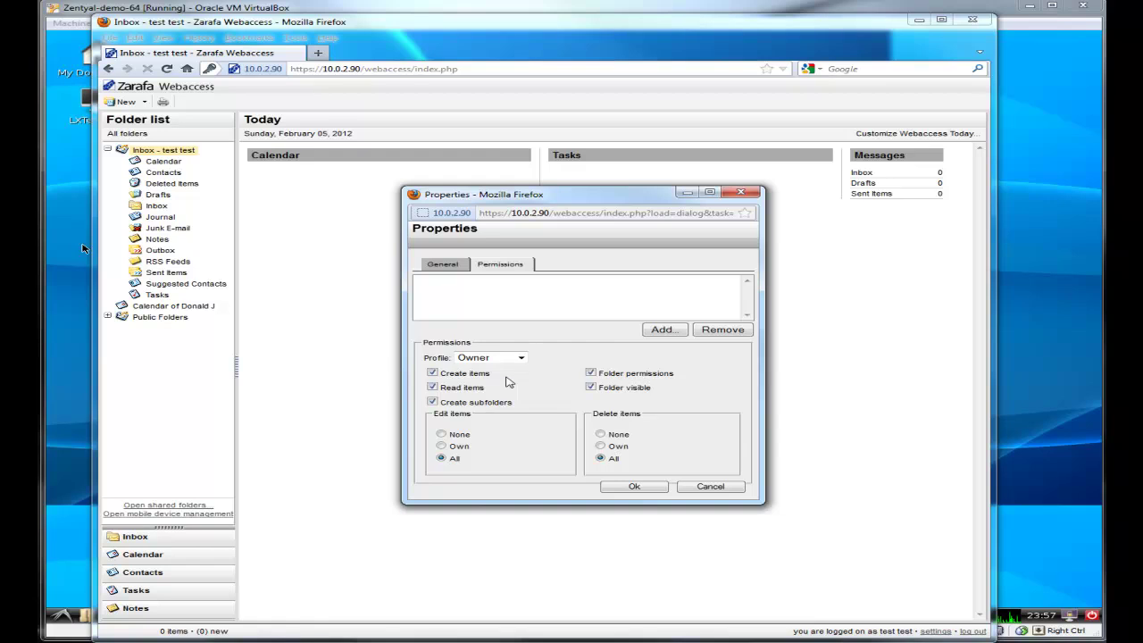
{"action": "left_click", "coordinate": [631, 488]}
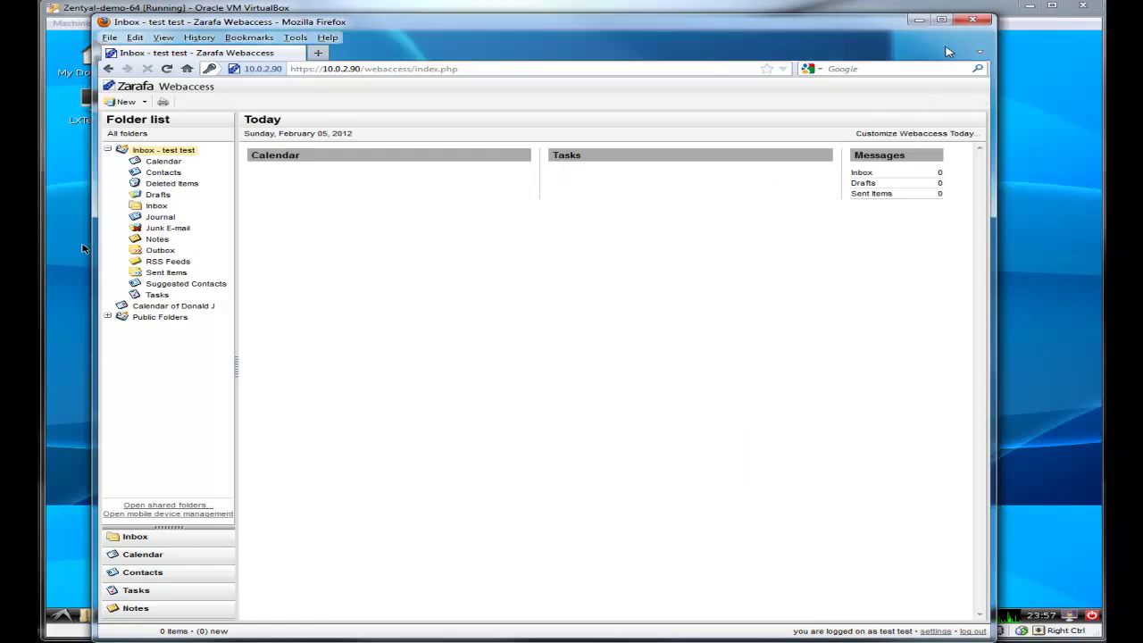
Step: Log out and sign in as the other user, dismissing the Remember Password prompt
{"action": "left_click", "coordinate": [972, 630]}
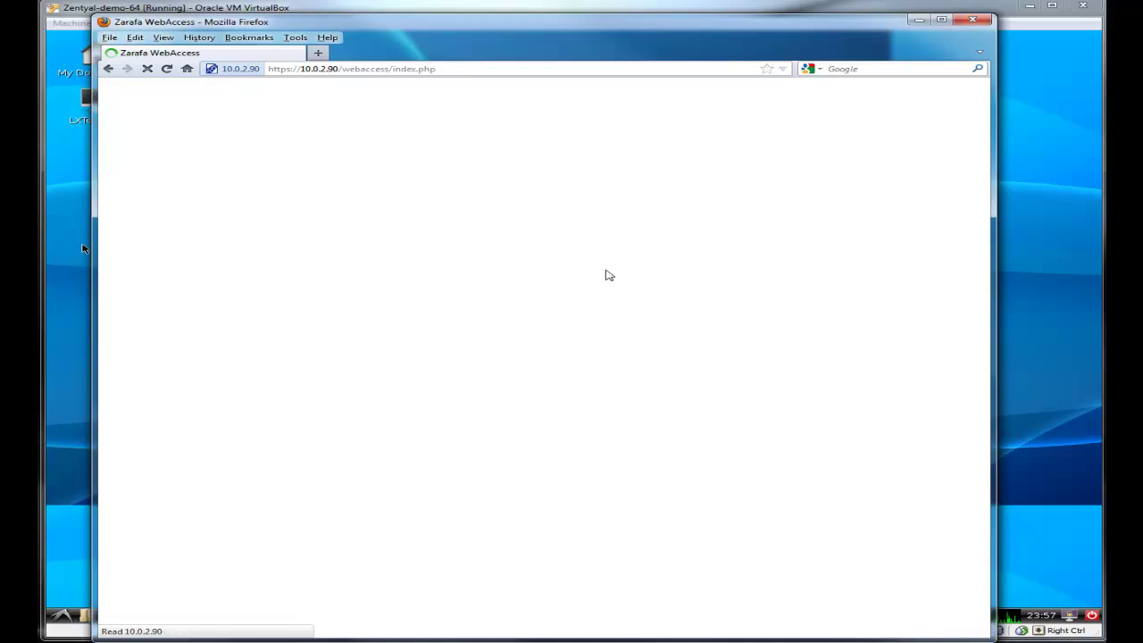
{"action": "type", "text": "d"}
{"action": "key", "text": "Down"}
{"action": "key", "text": "Return"}
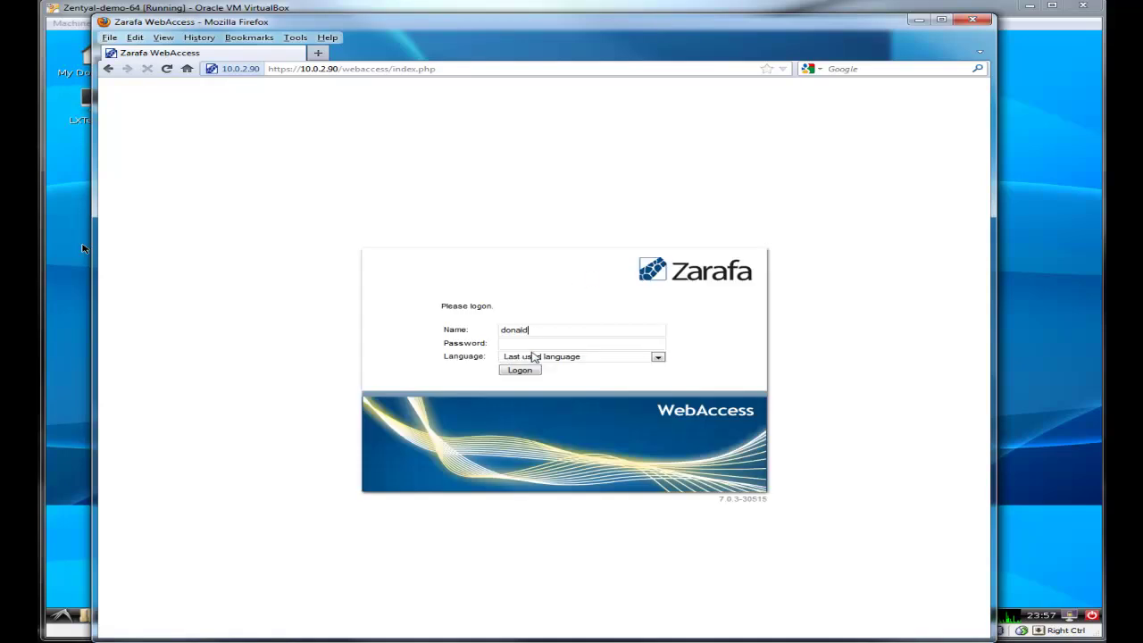
{"action": "left_click", "coordinate": [527, 357]}
{"action": "left_click", "coordinate": [534, 344]}
{"action": "type", "text": "*******"}
{"action": "key", "text": "Return"}
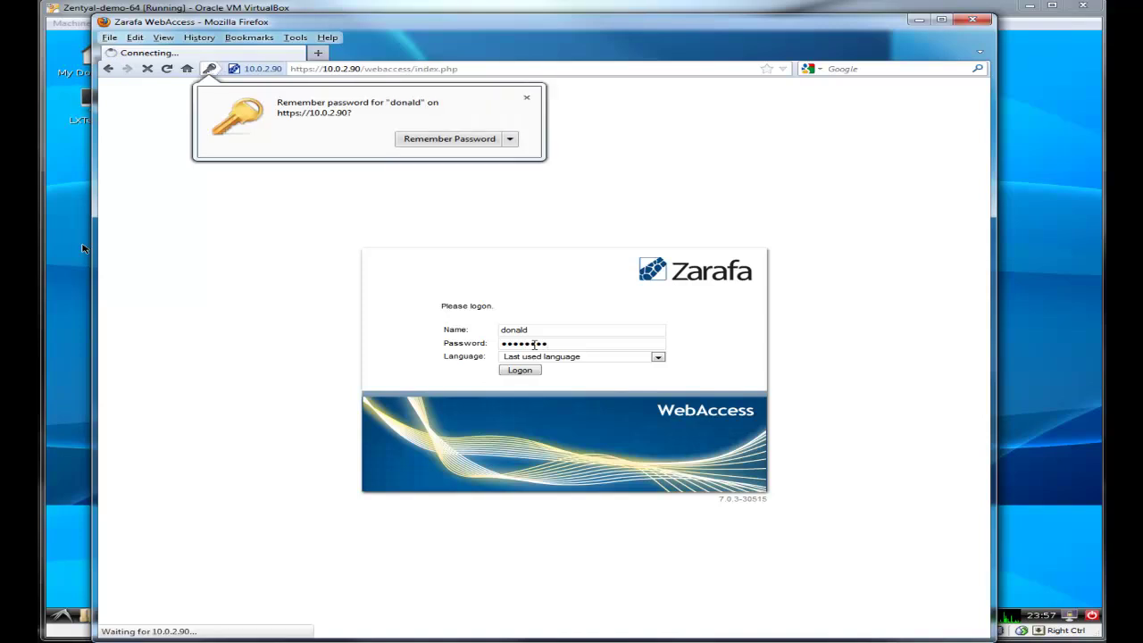
{"action": "left_click", "coordinate": [526, 97]}
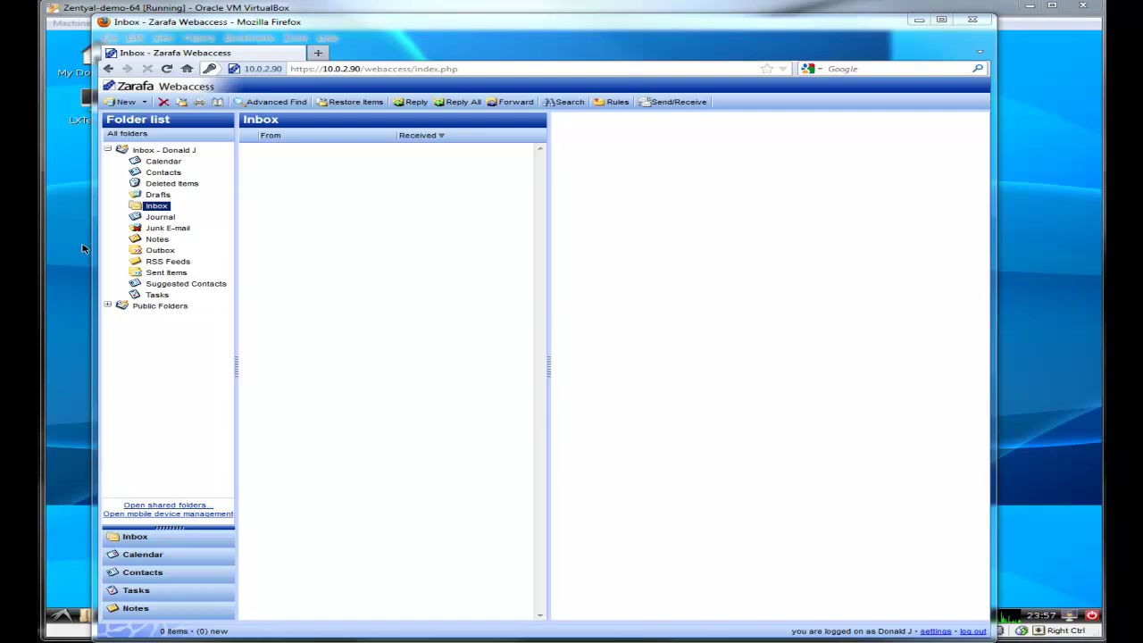
Step: Open the test user's Inbox as a shared folder including subfolders, showing the 123 message
{"action": "left_click", "coordinate": [164, 505]}
{"action": "left_click", "coordinate": [527, 311]}
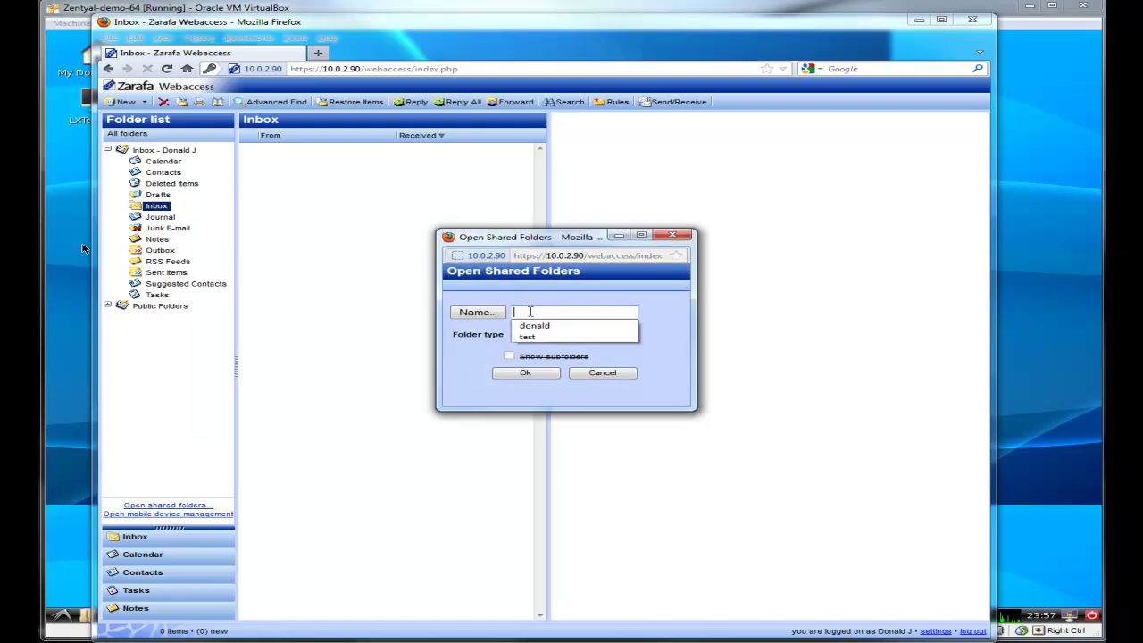
{"action": "type", "text": "test"}
{"action": "left_click", "coordinate": [629, 334]}
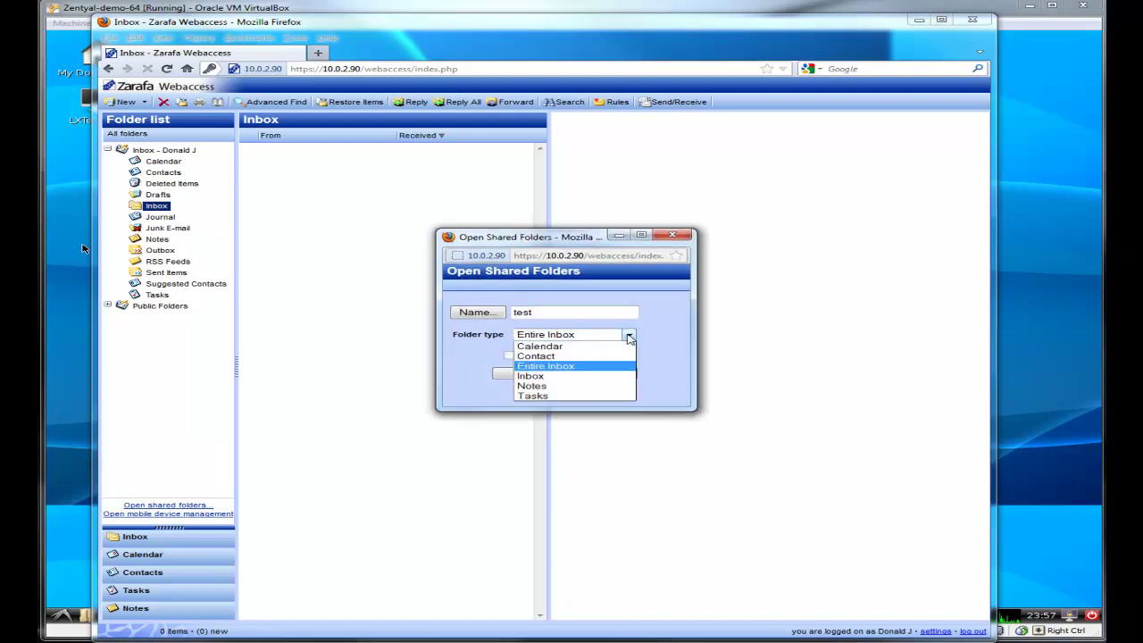
{"action": "left_click", "coordinate": [599, 376]}
{"action": "left_click", "coordinate": [509, 355]}
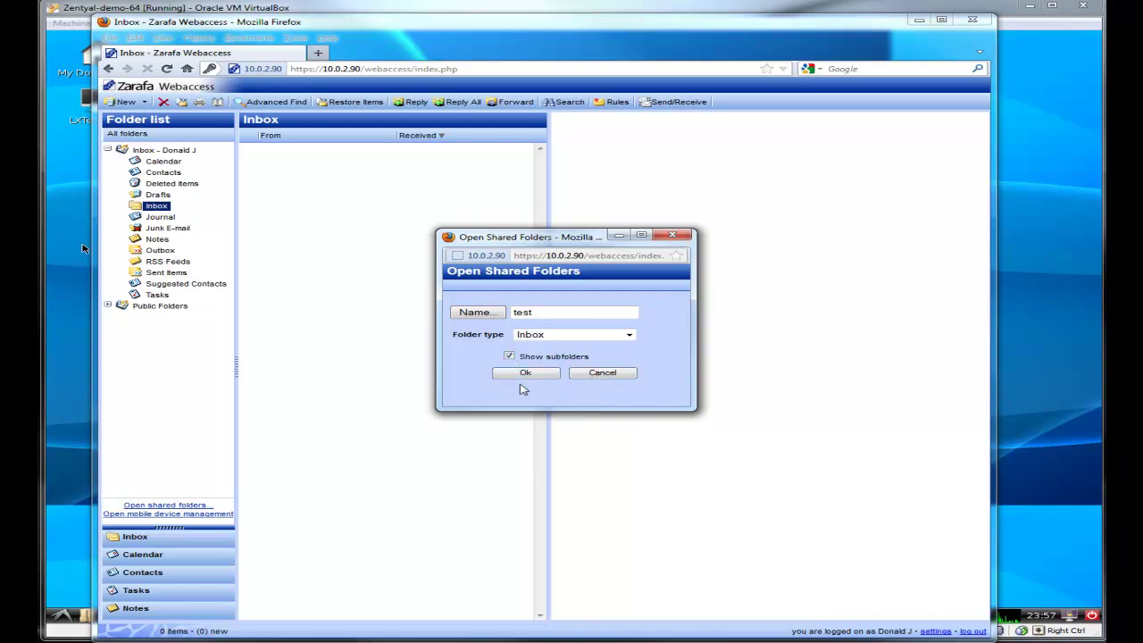
{"action": "left_click", "coordinate": [527, 374]}
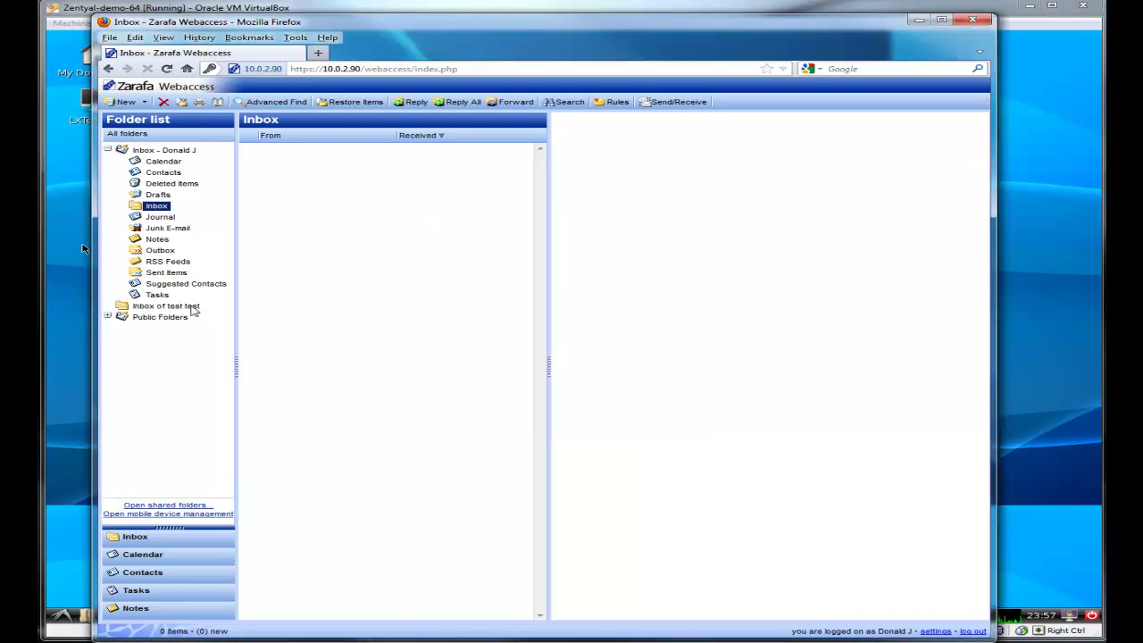
{"action": "left_click", "coordinate": [192, 306]}
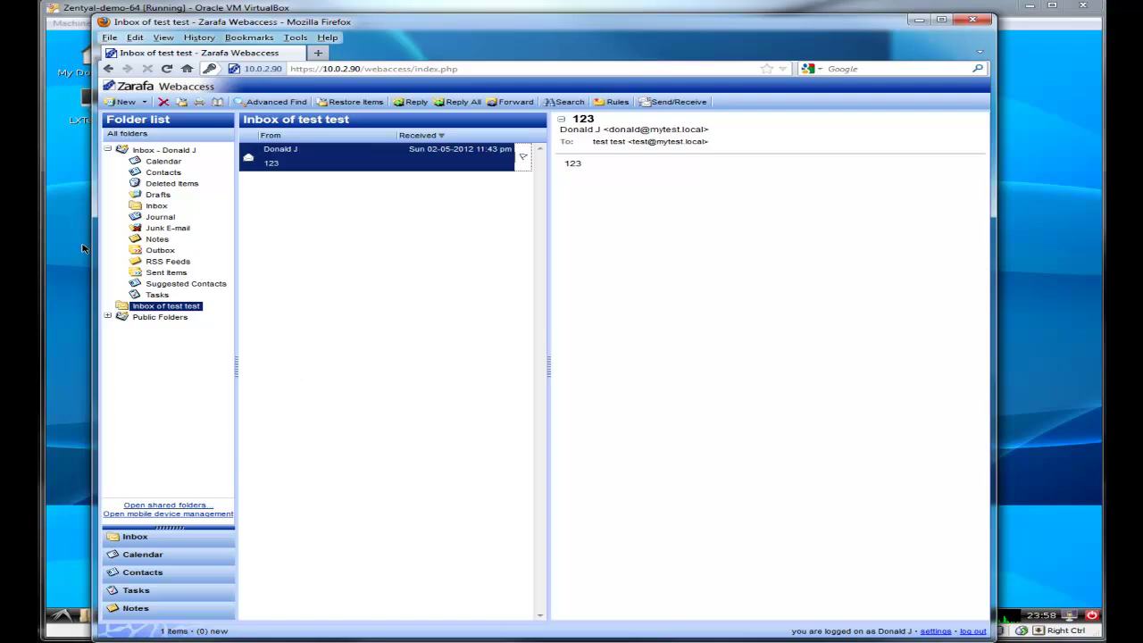
Step: Close the Firefox window with Alt+F4
{"action": "key", "text": "alt+F4"}
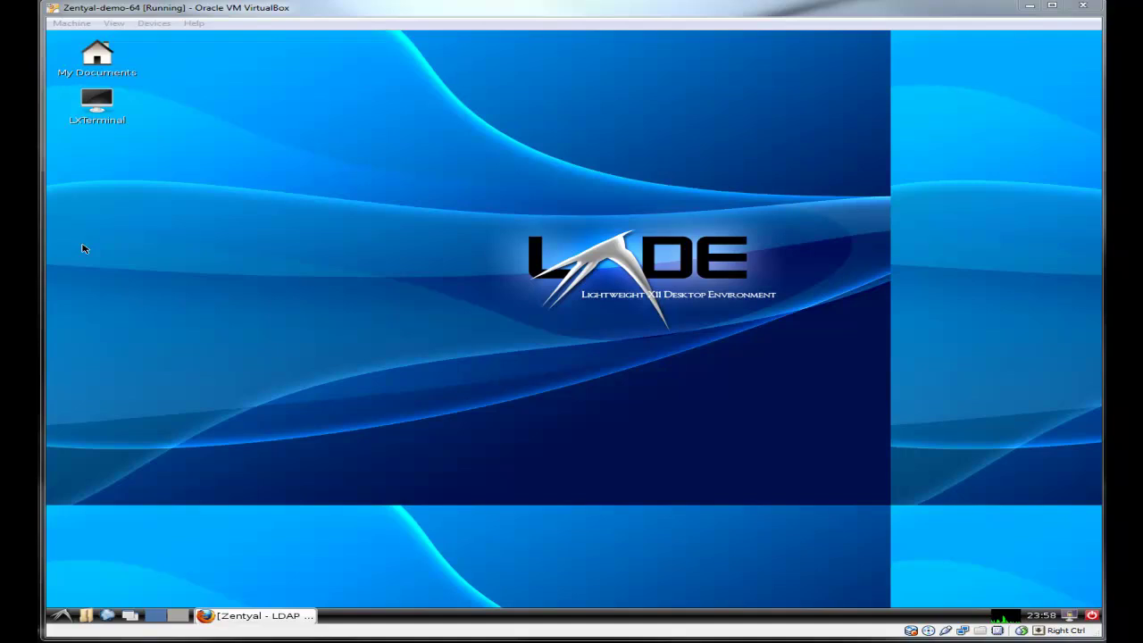